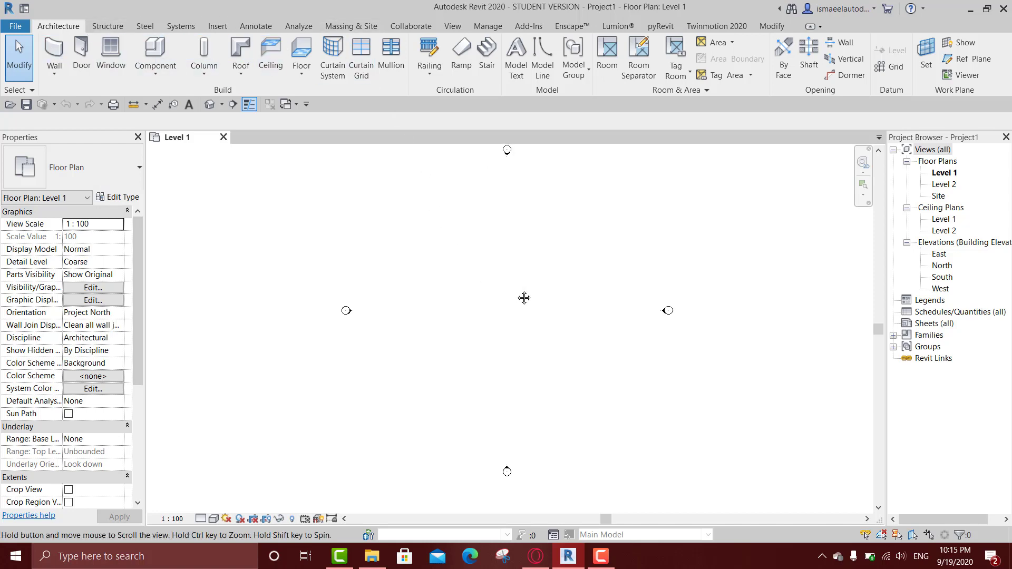
middle_drag(539, 297, 522, 301)
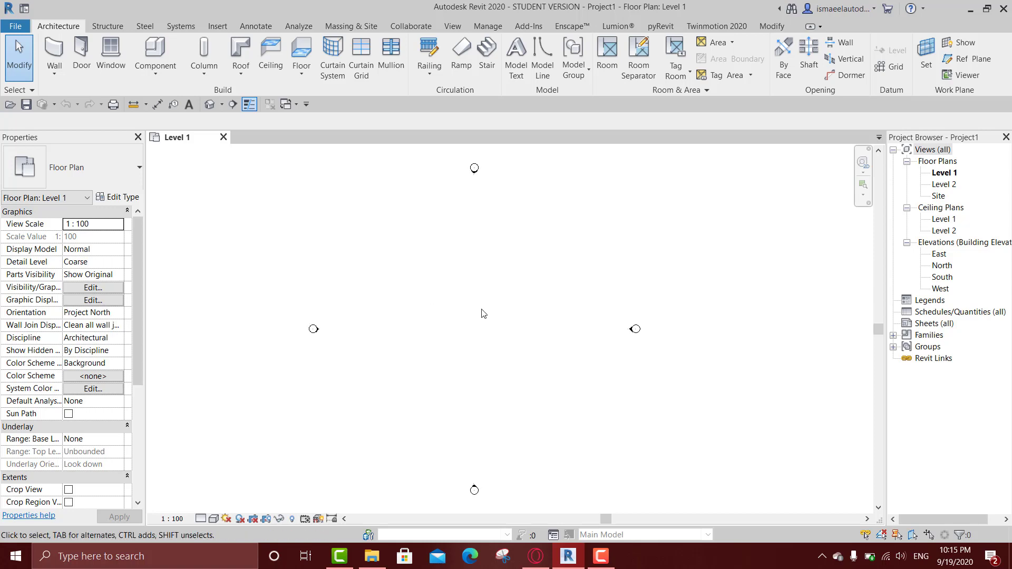
middle_drag(481, 310, 492, 294)
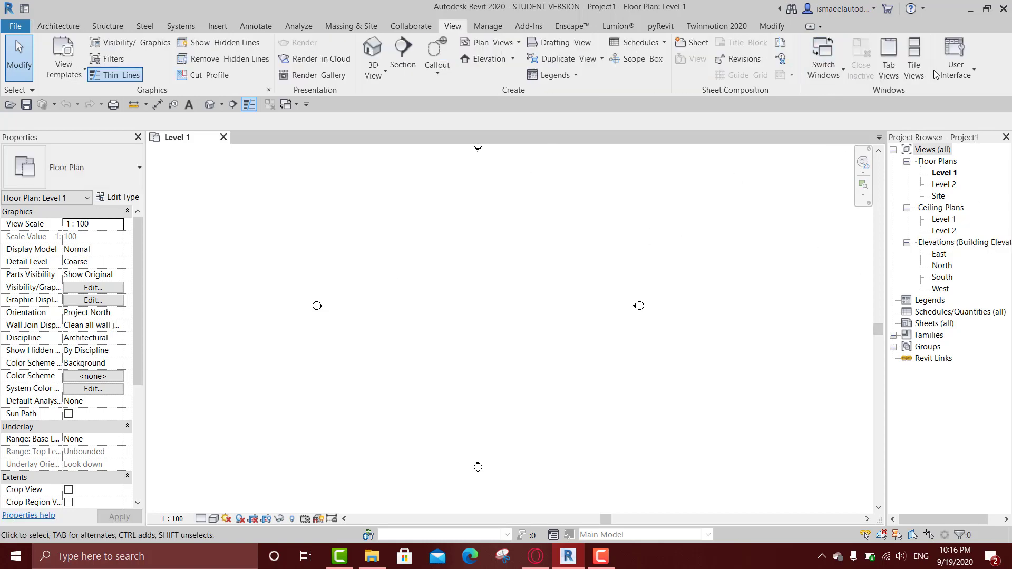
click(955, 58)
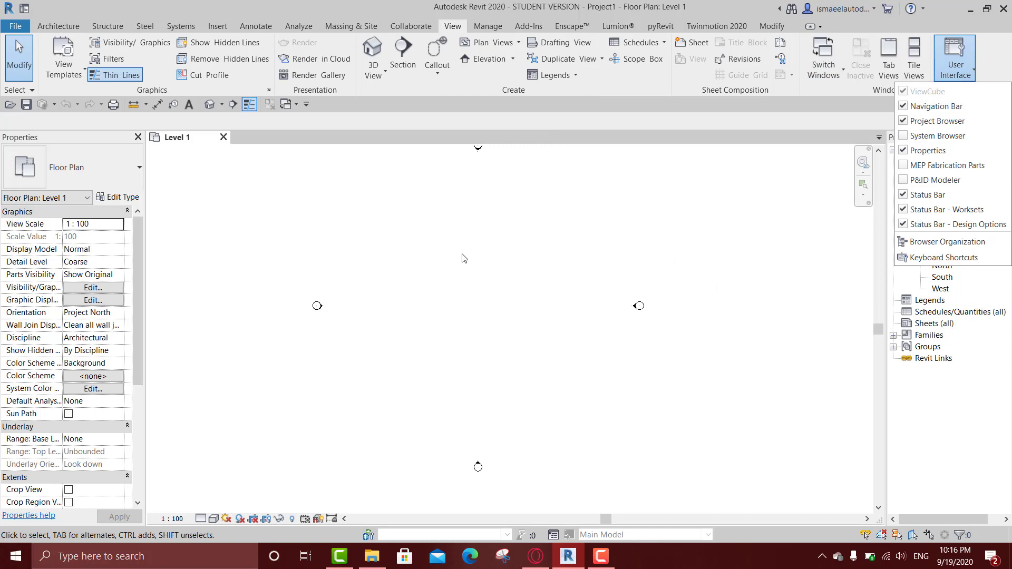
click(459, 269)
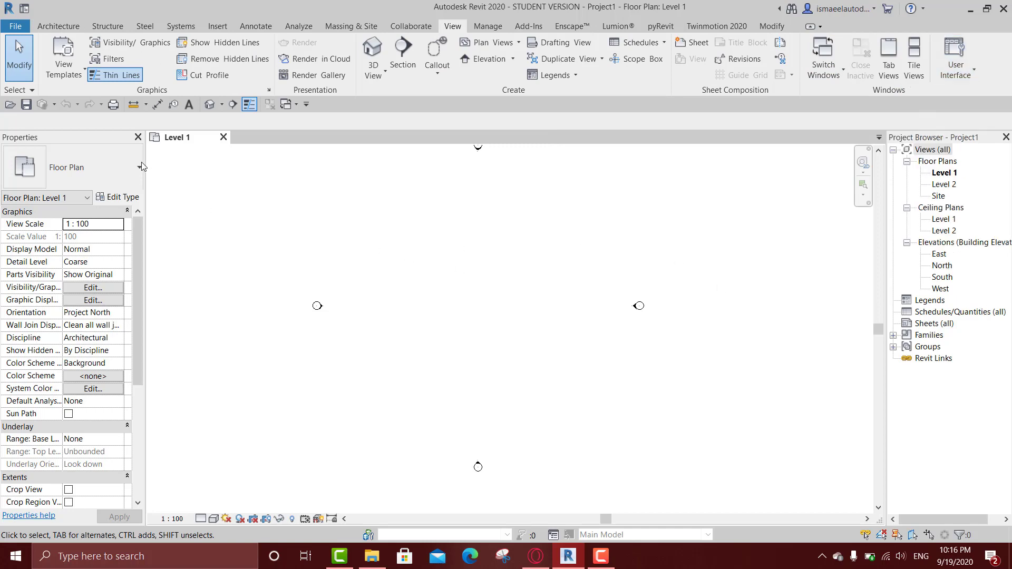
Hide and restore the Properties palette, and do the same with the Project Browser
key(ctrl+1)
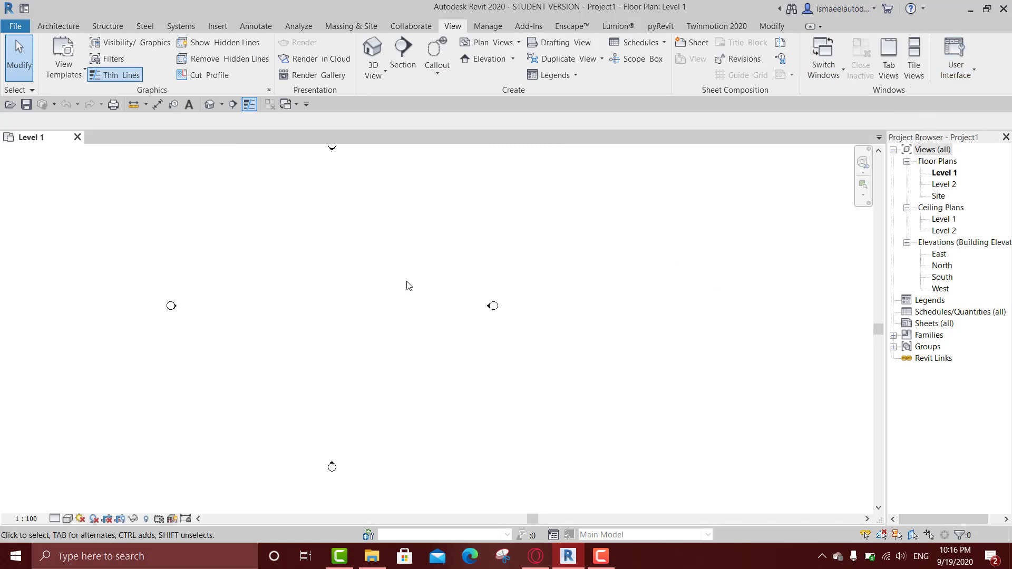
key(ctrl+1)
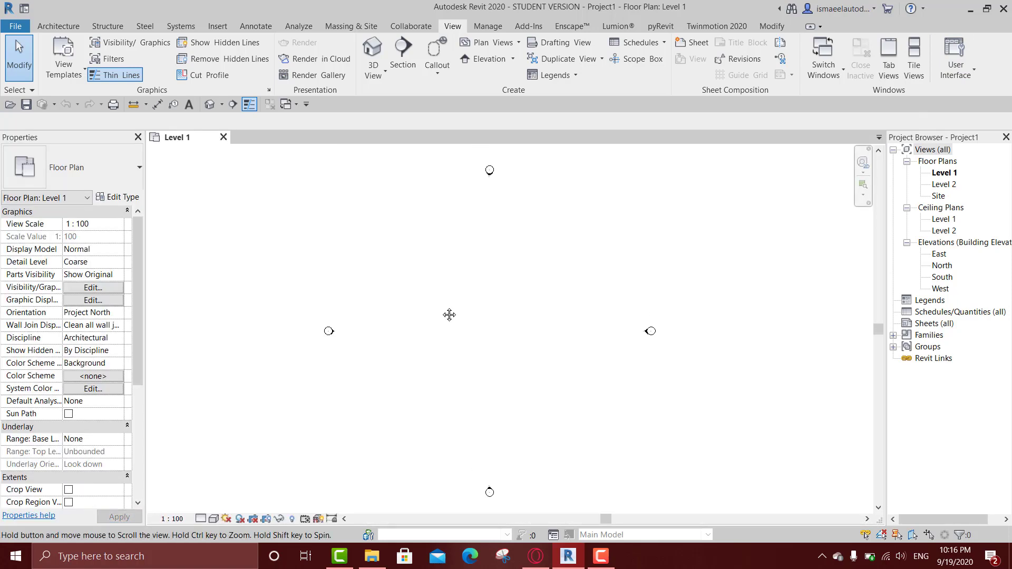
right_click(457, 278)
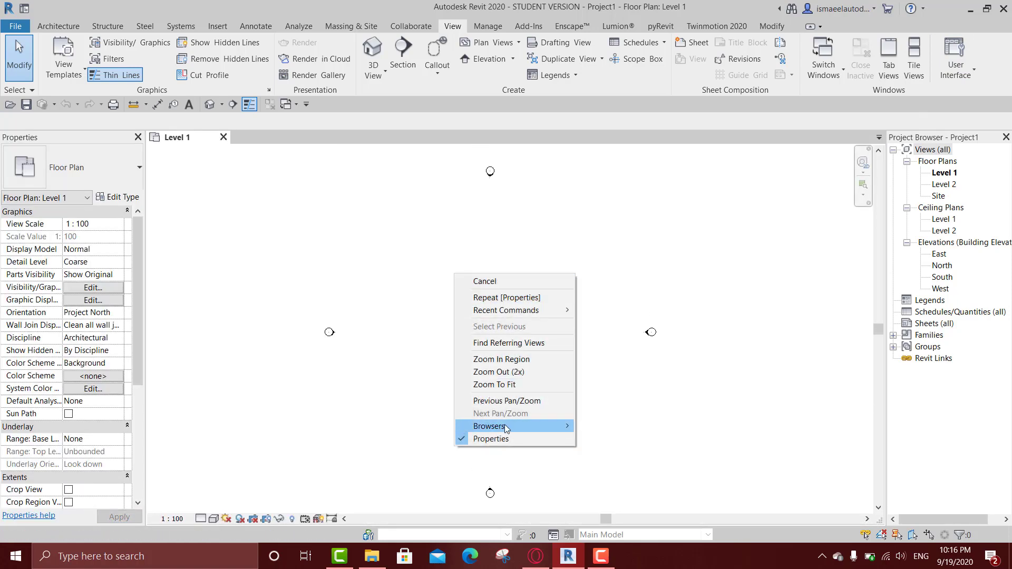
mouse_move(507, 428)
click(599, 428)
right_click(521, 246)
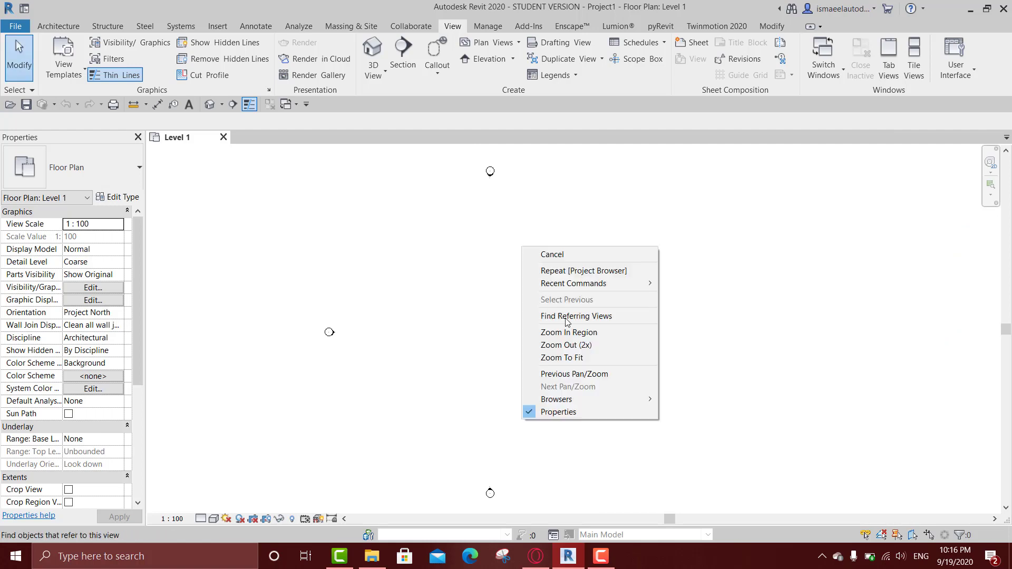
mouse_move(586, 400)
click(685, 400)
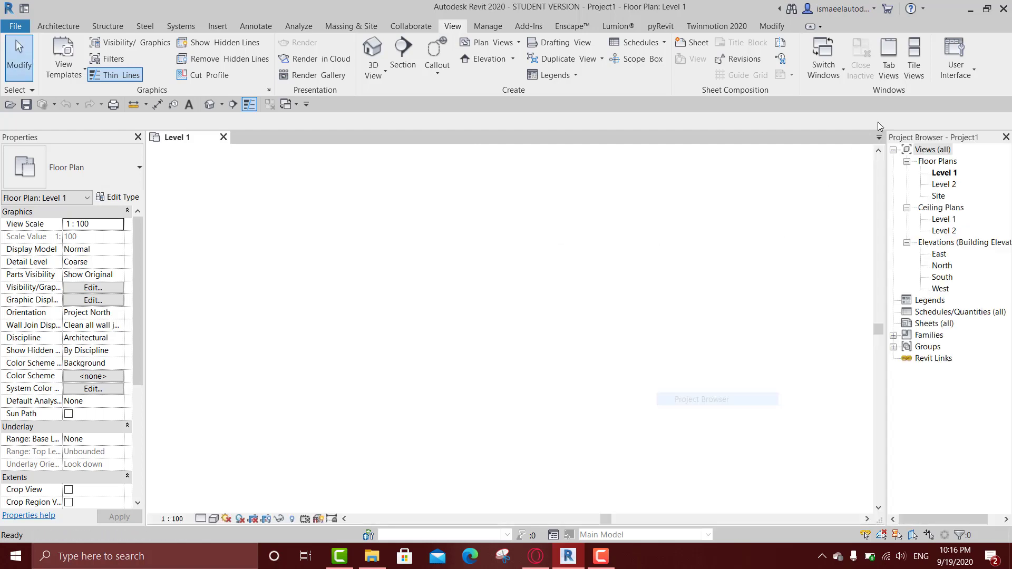
Look up the shortcuts of commands matching "3d" and "flo" in the Keyboard Shortcuts dialog, and close it without changes
click(952, 63)
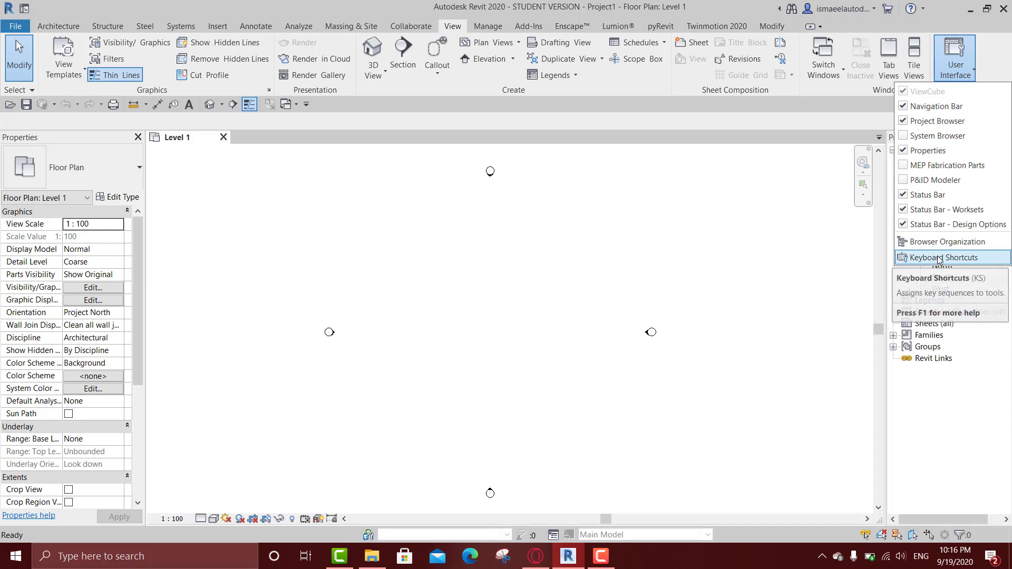
click(500, 323)
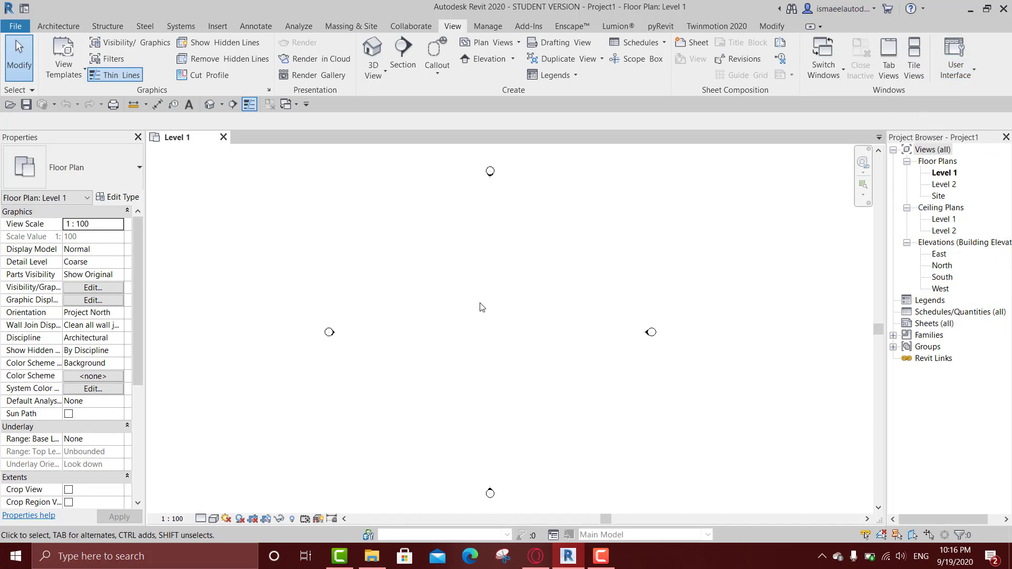
key(k)
key(s)
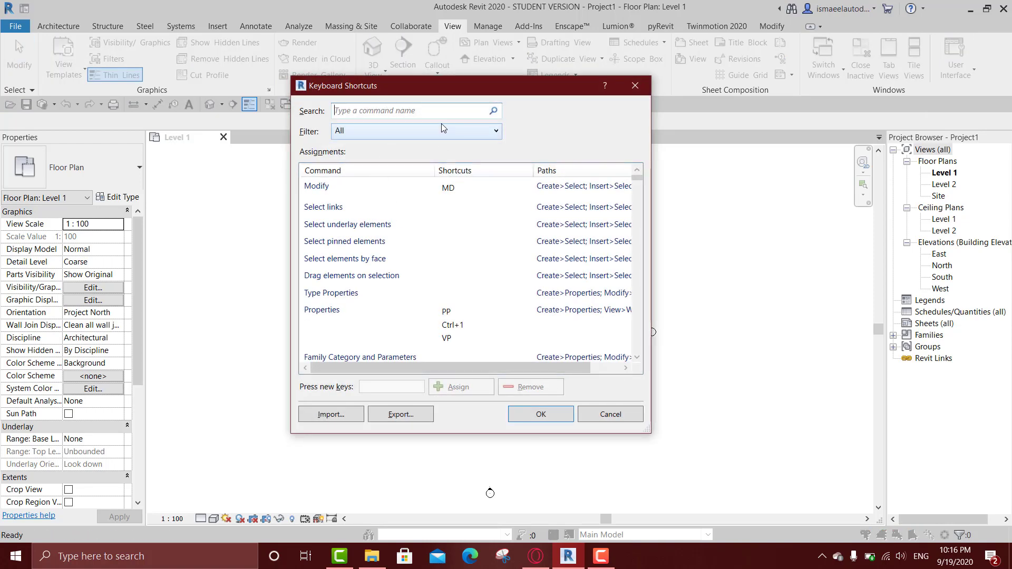
text(3d)
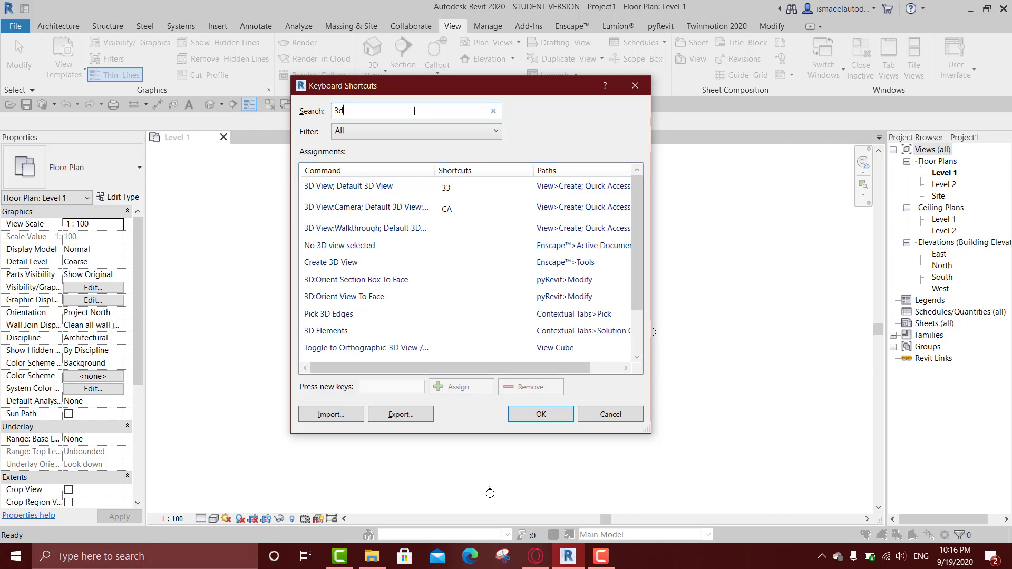
key(BackSpace)
key(BackSpace)
text(f)
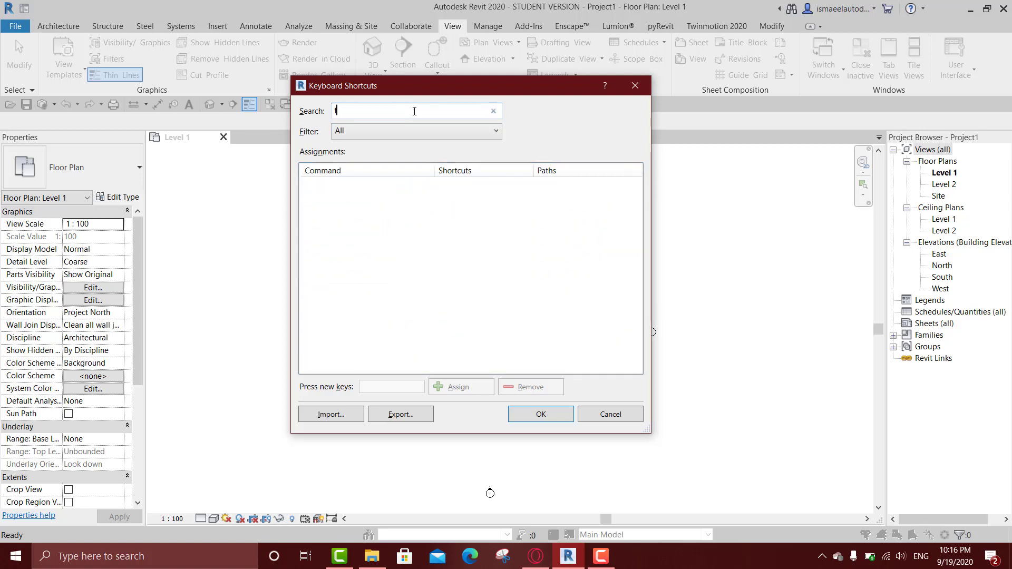
text(lo)
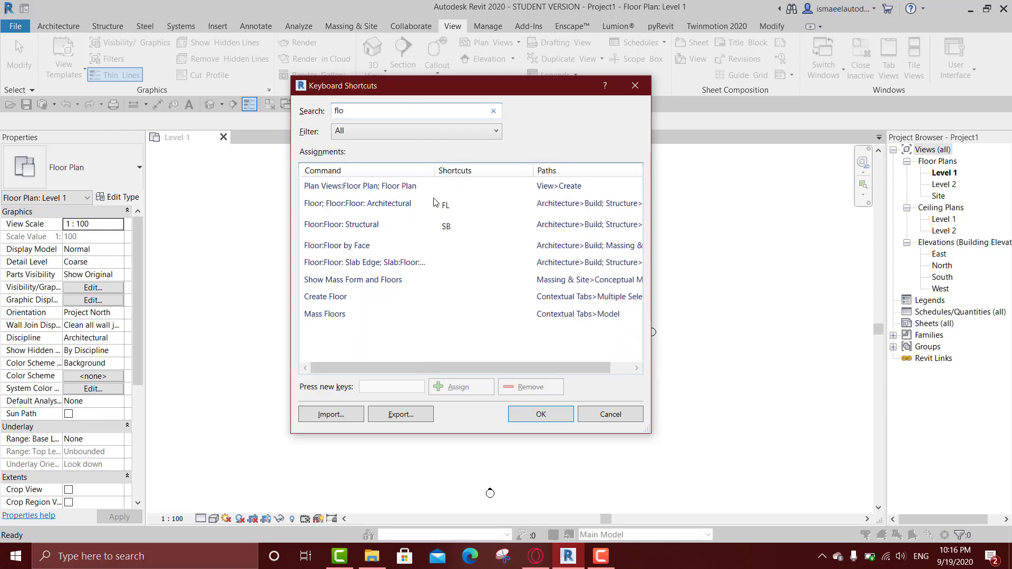
click(639, 80)
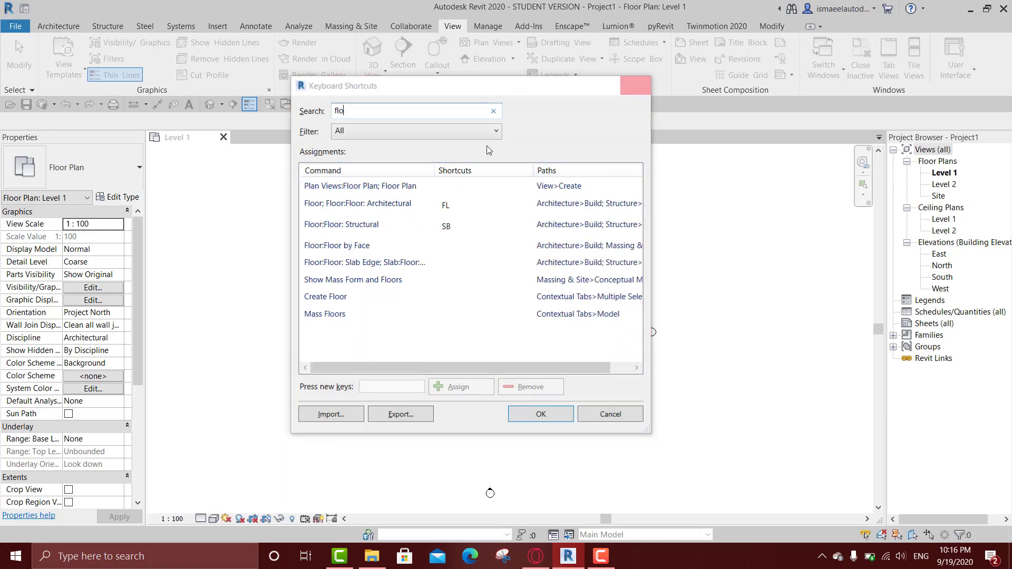
scroll(456, 170, down, 1)
mouse_move(550, 243)
middle_down()
mouse_move(547, 220)
mouse_move(556, 250)
middle_up()
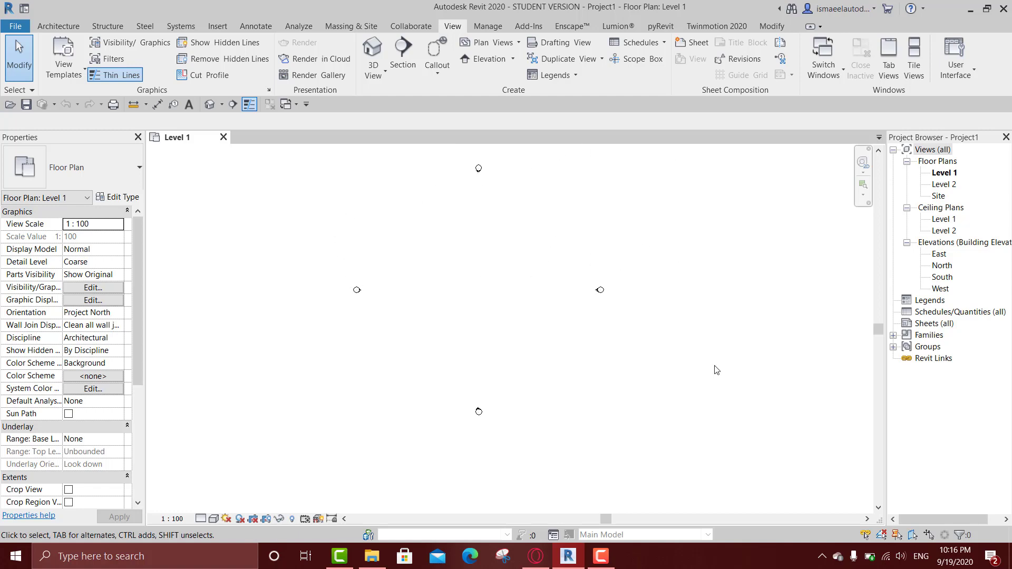
scroll(474, 222, up, 3)
middle_drag(581, 385, 552, 358)
click(964, 257)
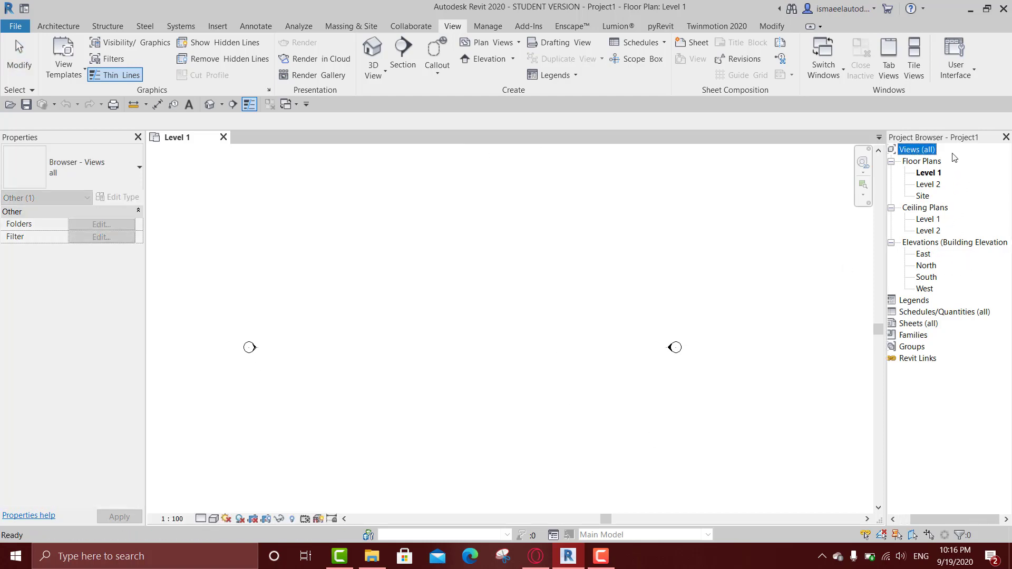
scroll(587, 279, down, 2)
click(553, 287)
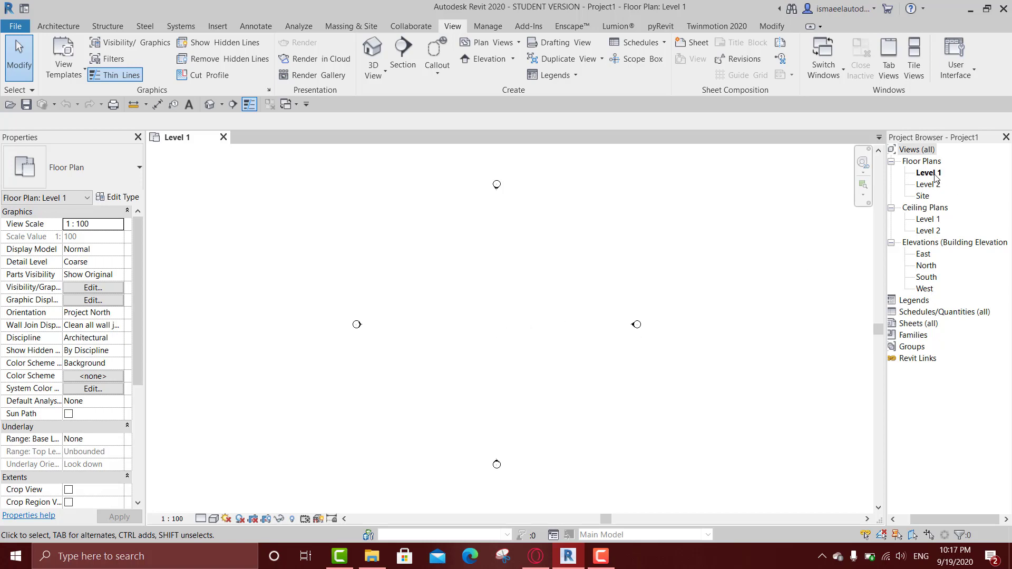
drag(921, 141, 994, 174)
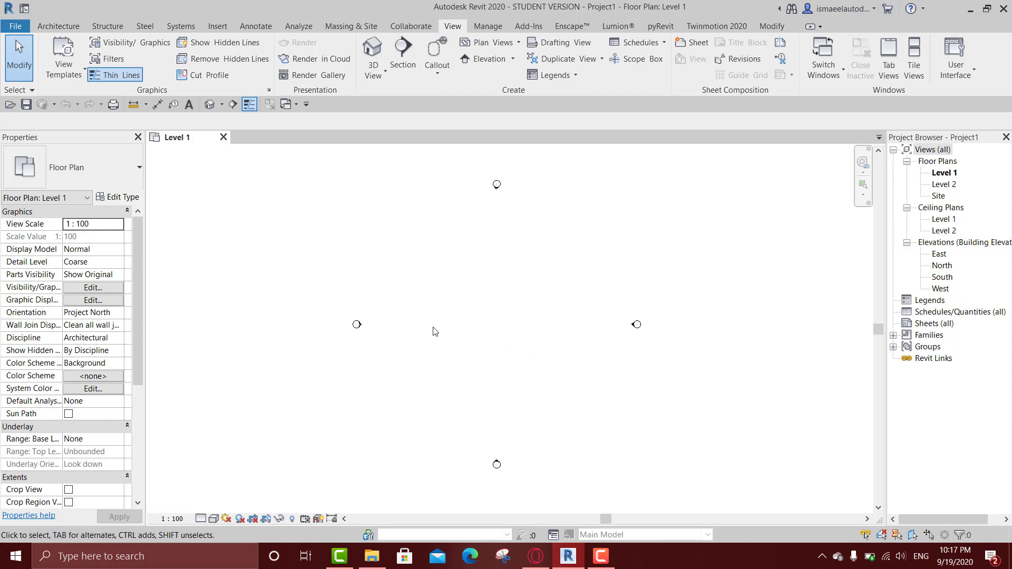
Open the North elevation view so that Level 1 and Level 2 are in sight
click(67, 25)
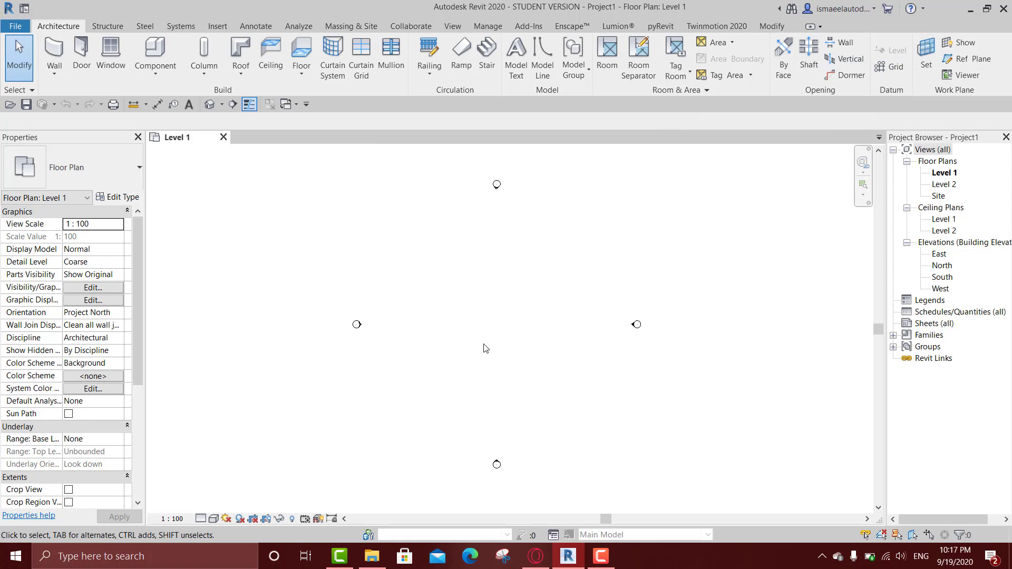
middle_drag(507, 342, 476, 329)
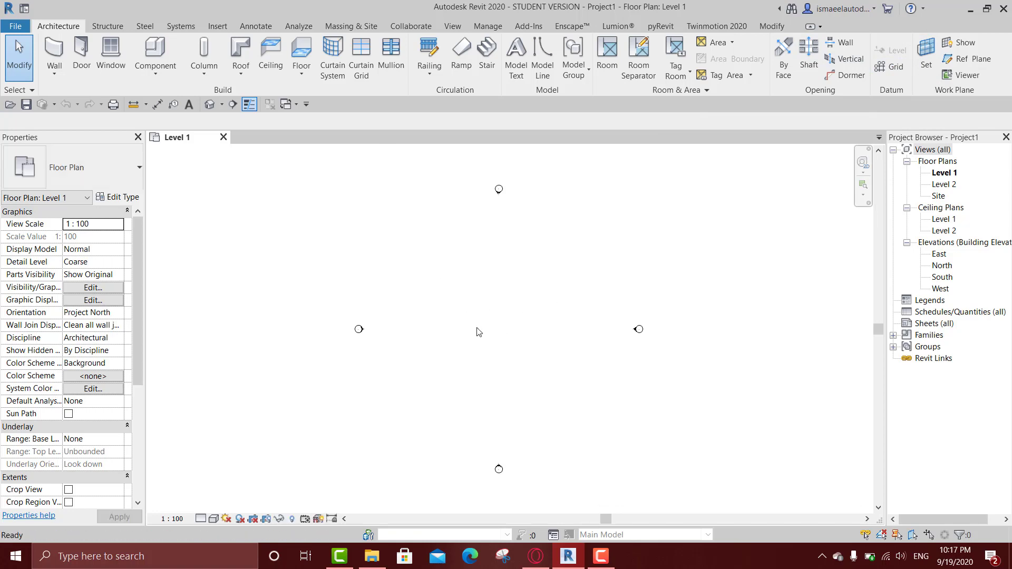
double_click(943, 265)
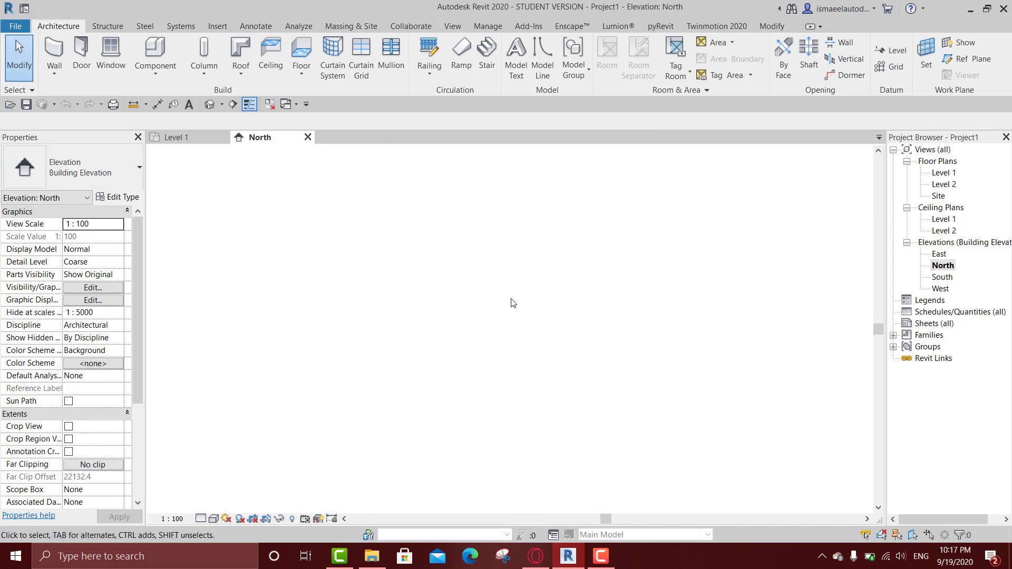
scroll(662, 332, down, 3)
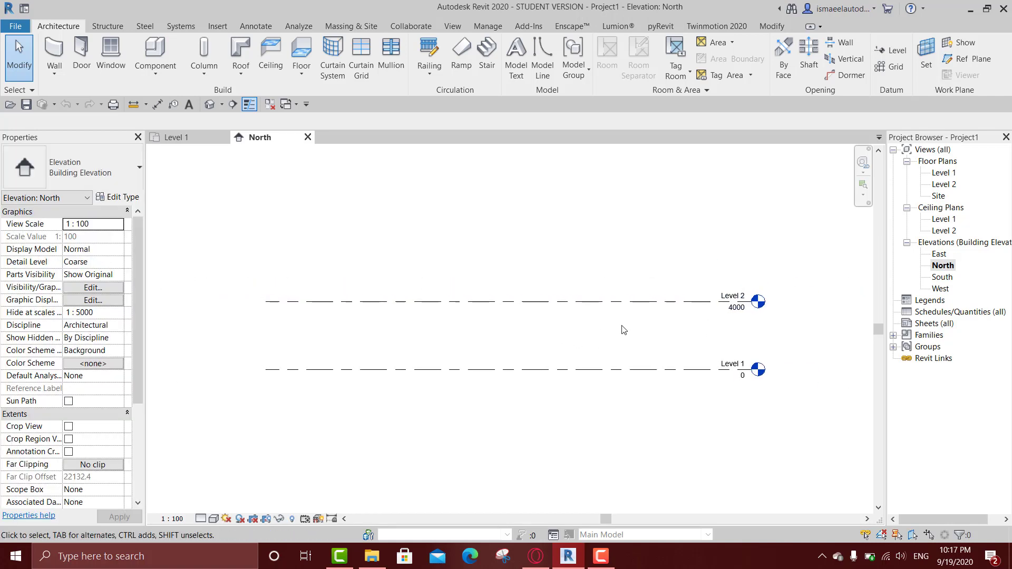
Set the project's length unit to centimeters in the Project Units settings
key(u)
key(n)
click(512, 185)
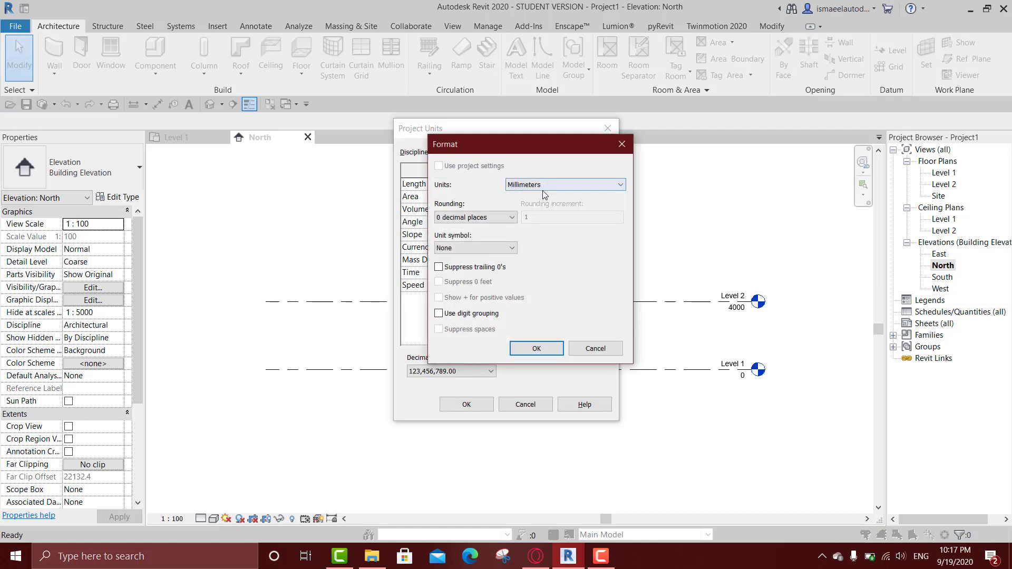
click(567, 184)
click(526, 246)
click(536, 349)
click(472, 410)
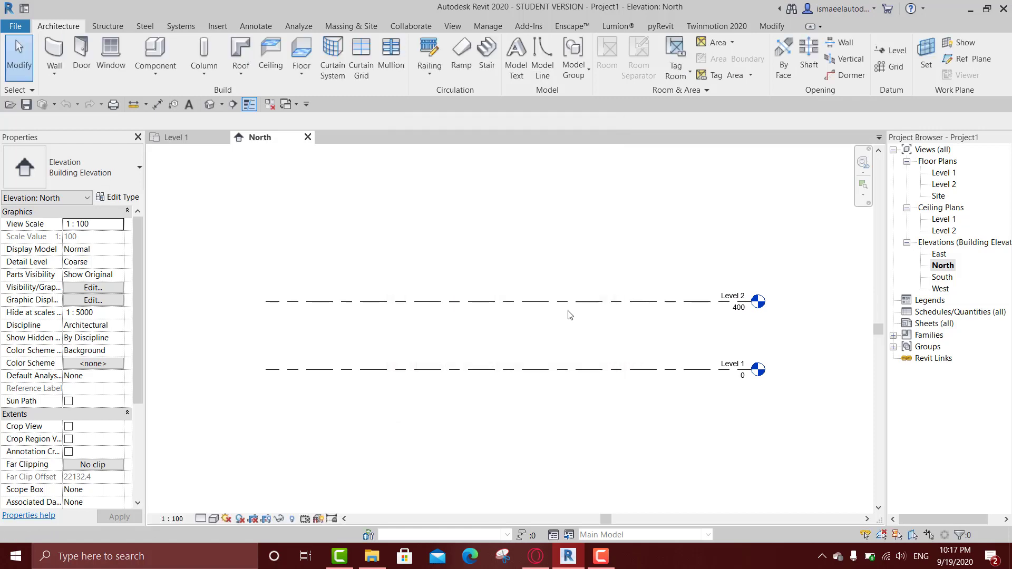
middle_drag(619, 291, 617, 309)
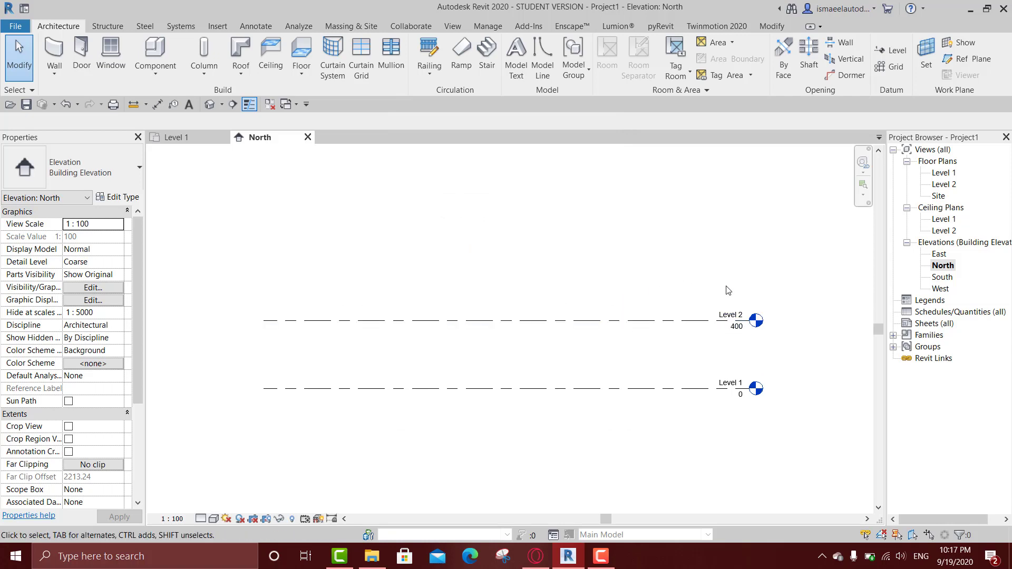
click(590, 320)
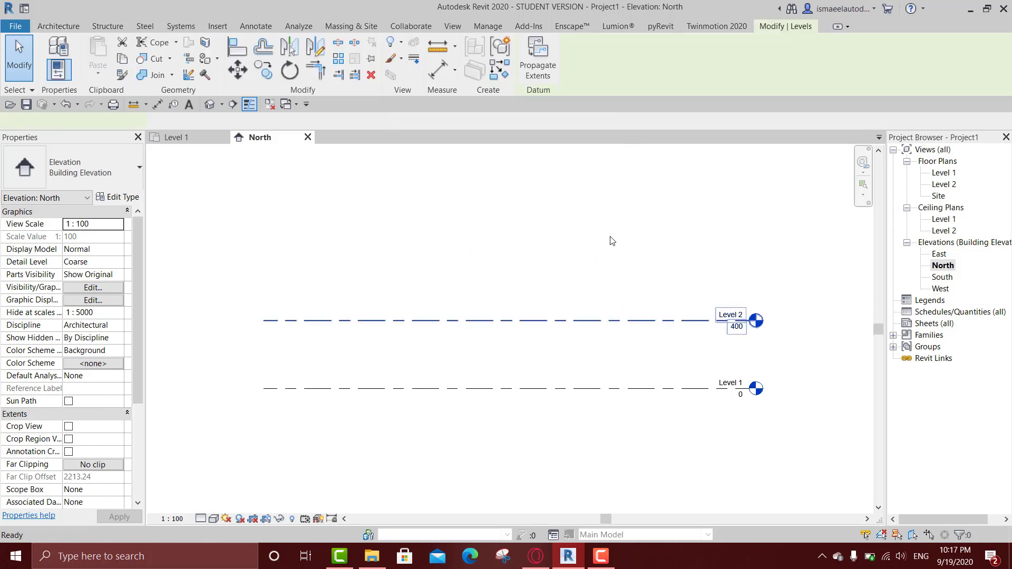
key(l)
key(l)
key(Escape)
key(Escape)
Create a level similar to Level 2, drawn above it across the same width at an elevation of about 880 cm
right_click(552, 323)
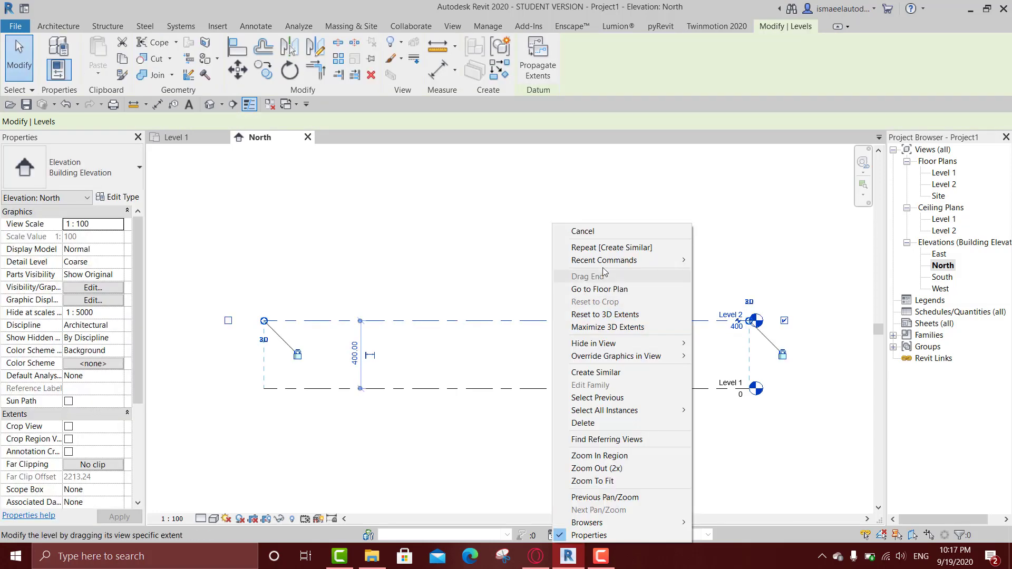
click(605, 378)
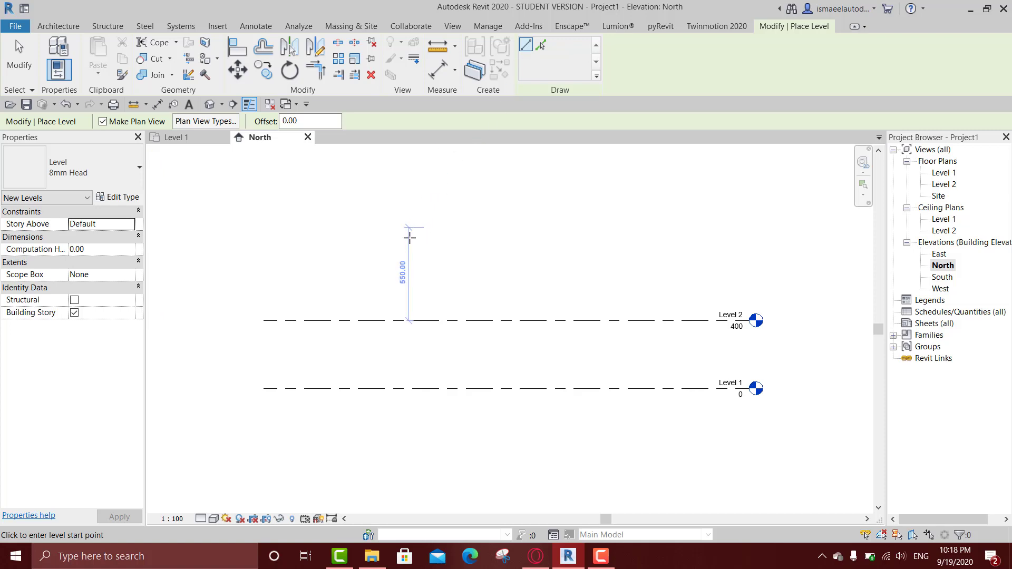
middle_drag(438, 229, 451, 230)
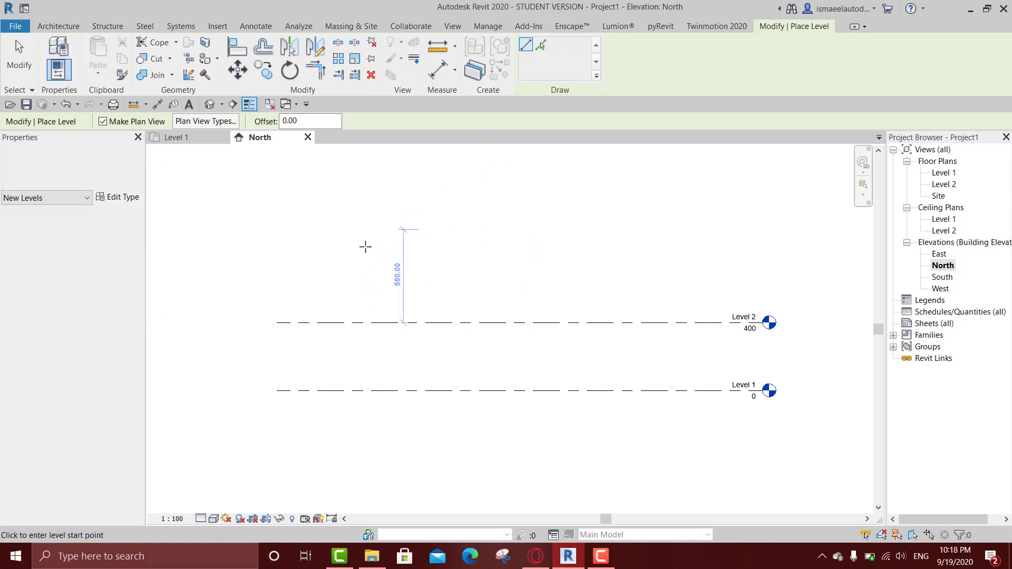
click(276, 242)
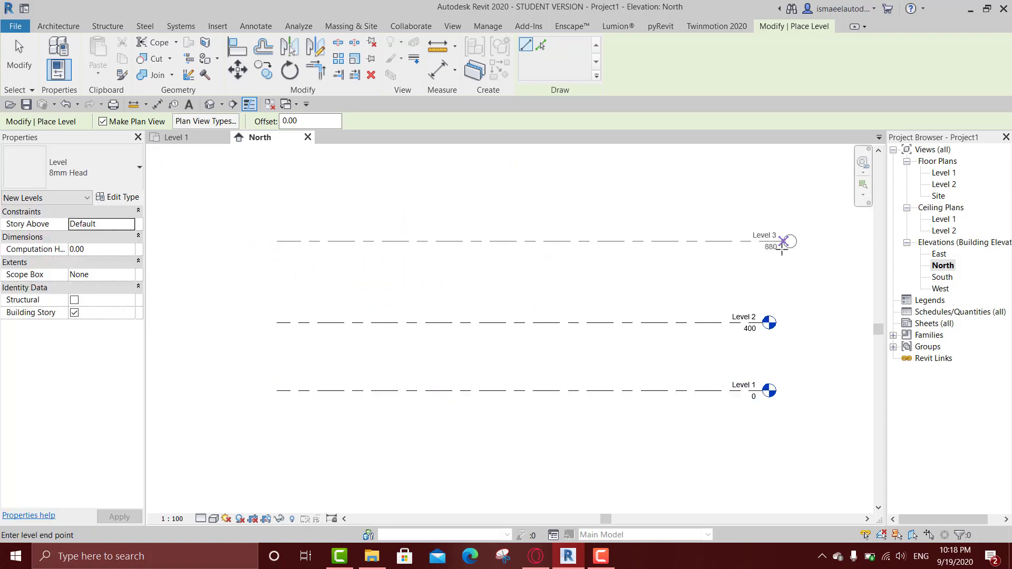
click(763, 241)
Draw another level above the 880 cm one at an elevation of about 1350 cm, aligned with the existing level ends, and finish placing levels
middle_drag(586, 257, 598, 295)
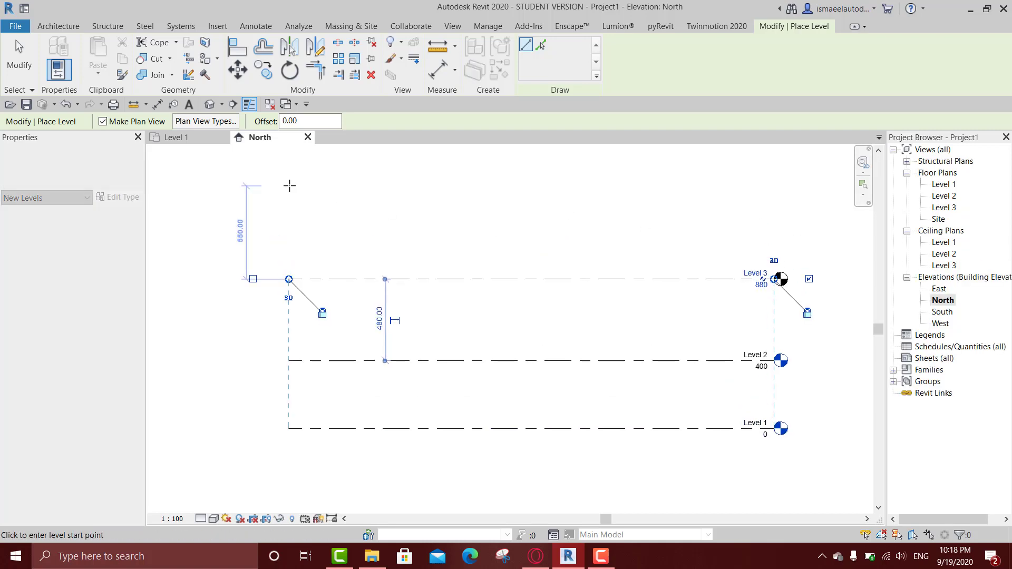
click(288, 199)
click(761, 211)
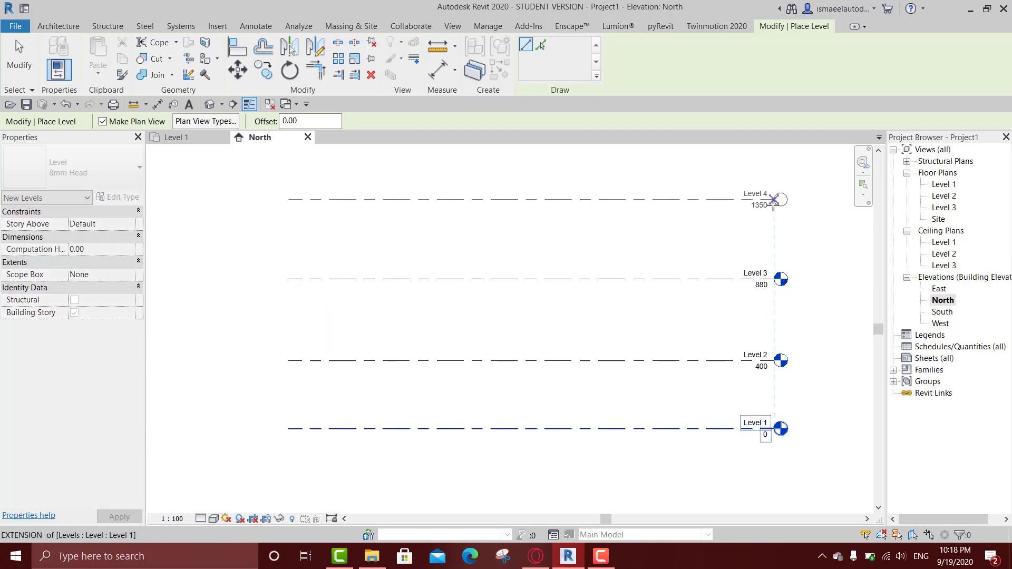
scroll(766, 308, up, 3)
key(Escape)
key(Escape)
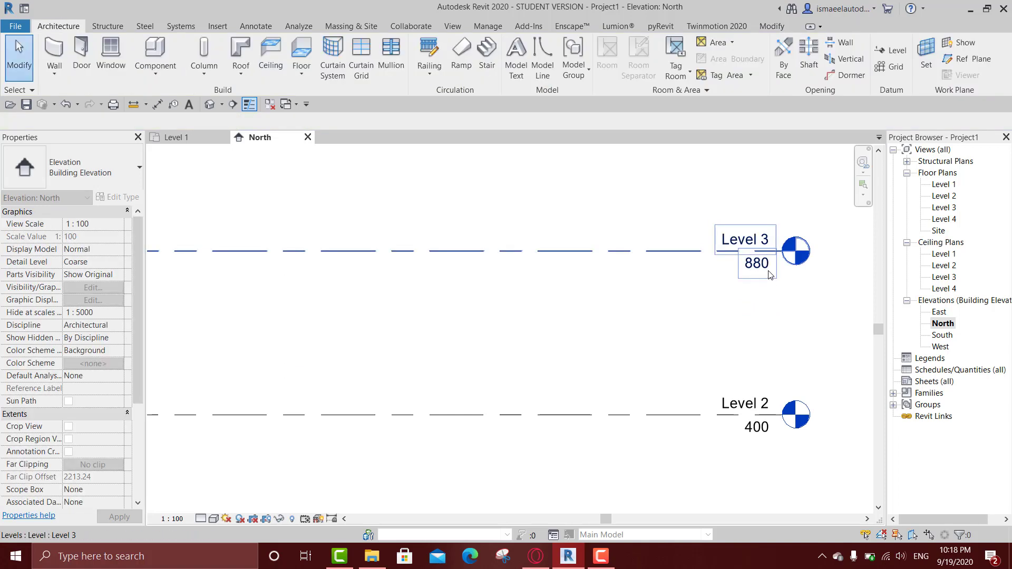
Set the elevation of Level 3 to 800 cm
double_click(765, 267)
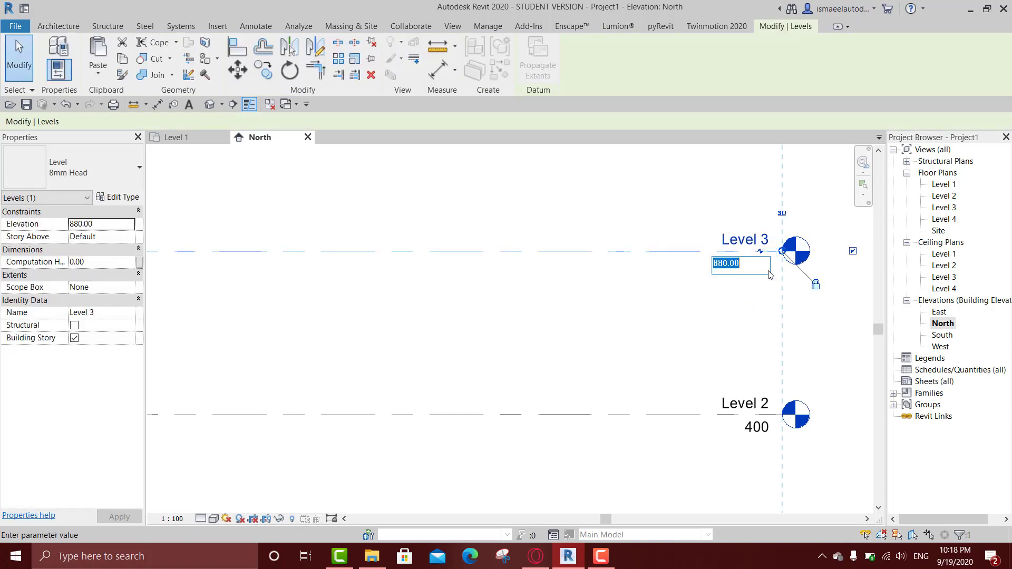
text(800)
key(Return)
key(Escape)
scroll(715, 293, down, 3)
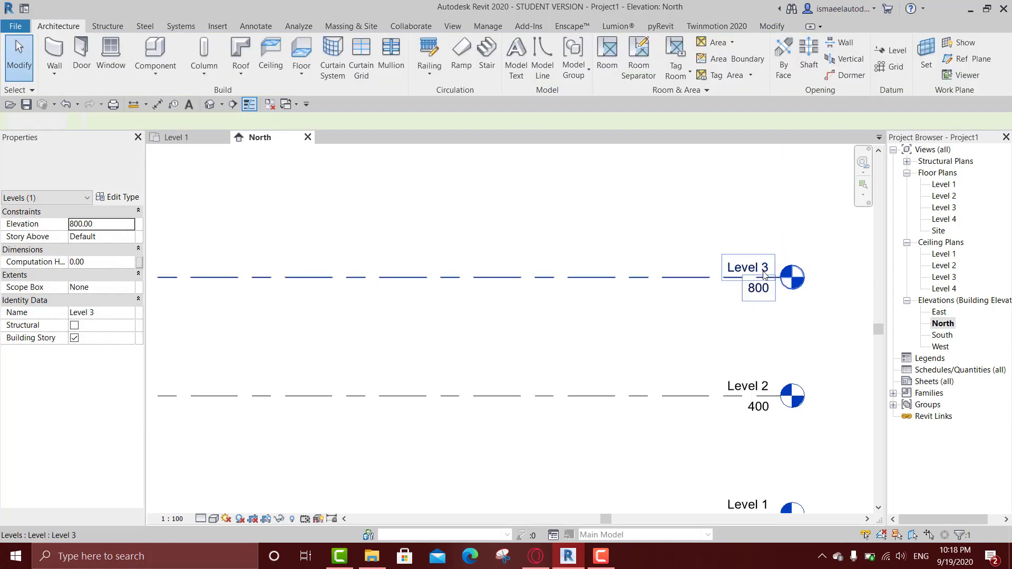
Set the elevation of the uppermost level, Level 4, to 1200 cm
double_click(695, 240)
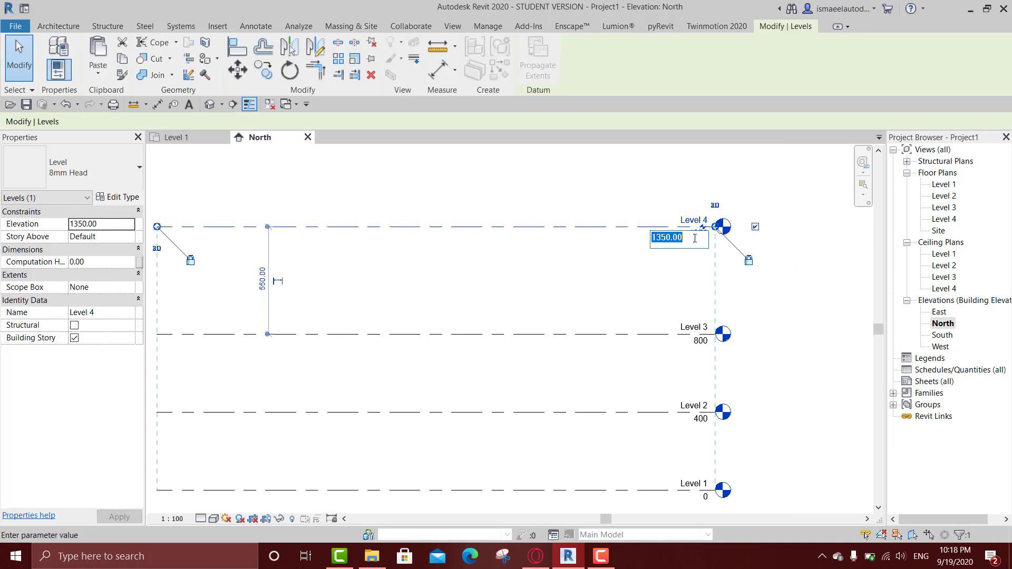
text(1200)
key(Return)
key(Escape)
scroll(504, 265, down, 3)
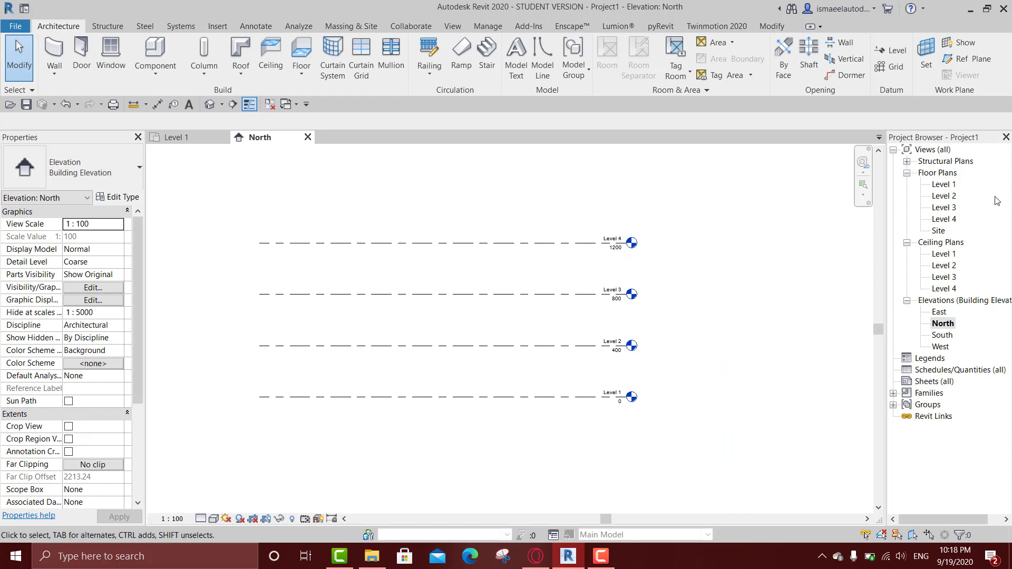
Rename Level 1 as "01 Ground", together with its corresponding plan views
click(944, 184)
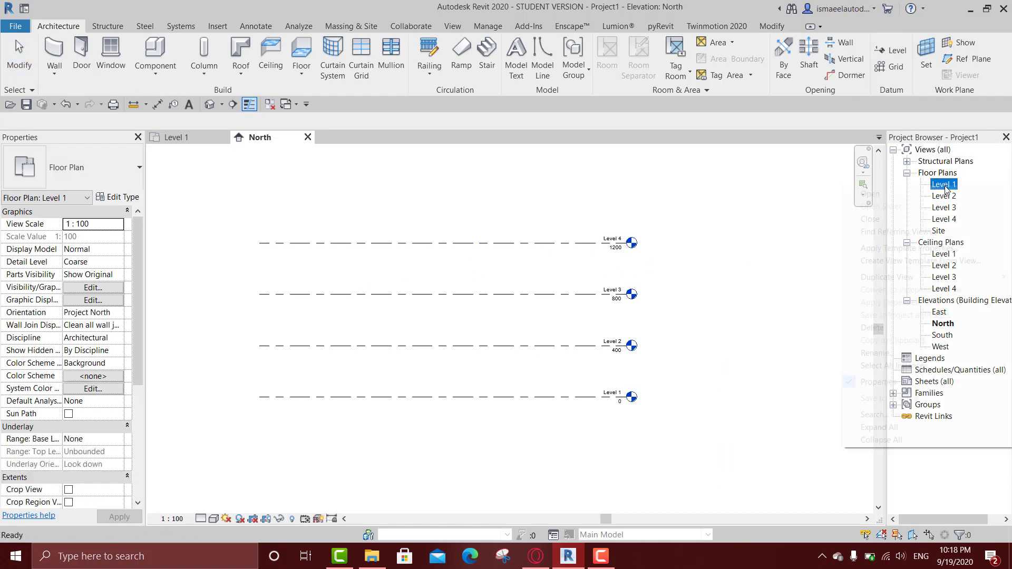
right_click(945, 188)
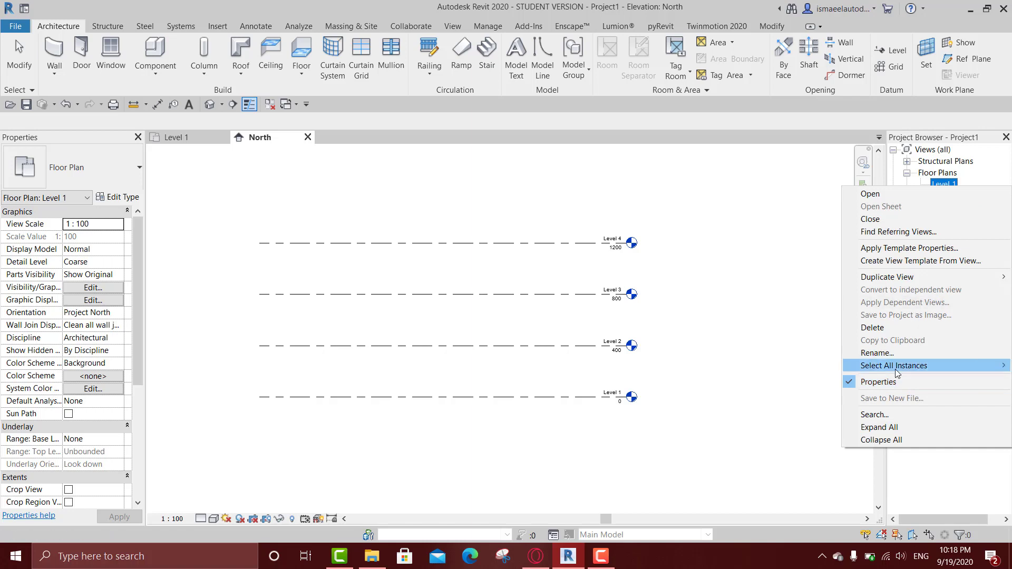
click(611, 394)
scroll(610, 395, up, 5)
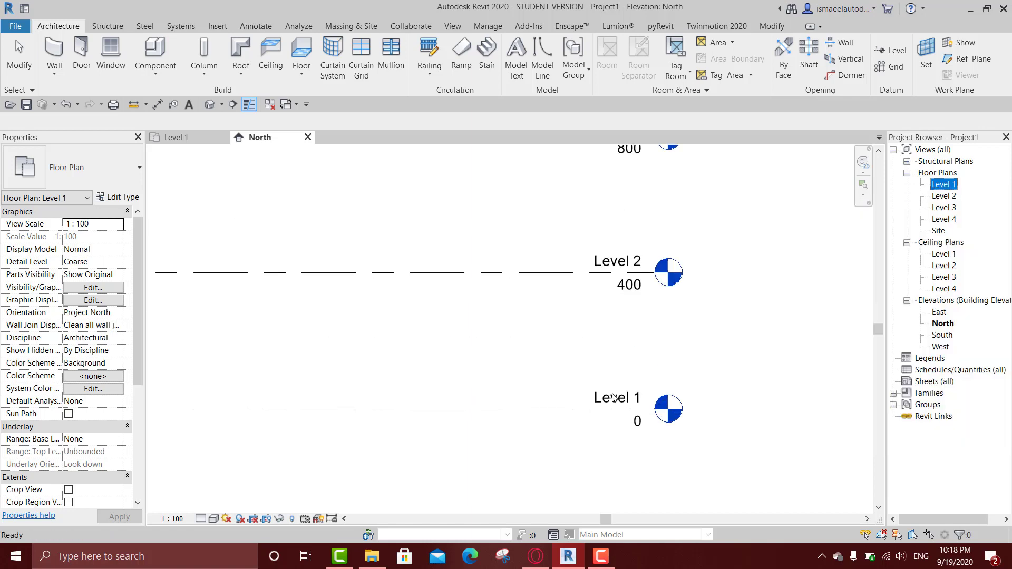
double_click(614, 399)
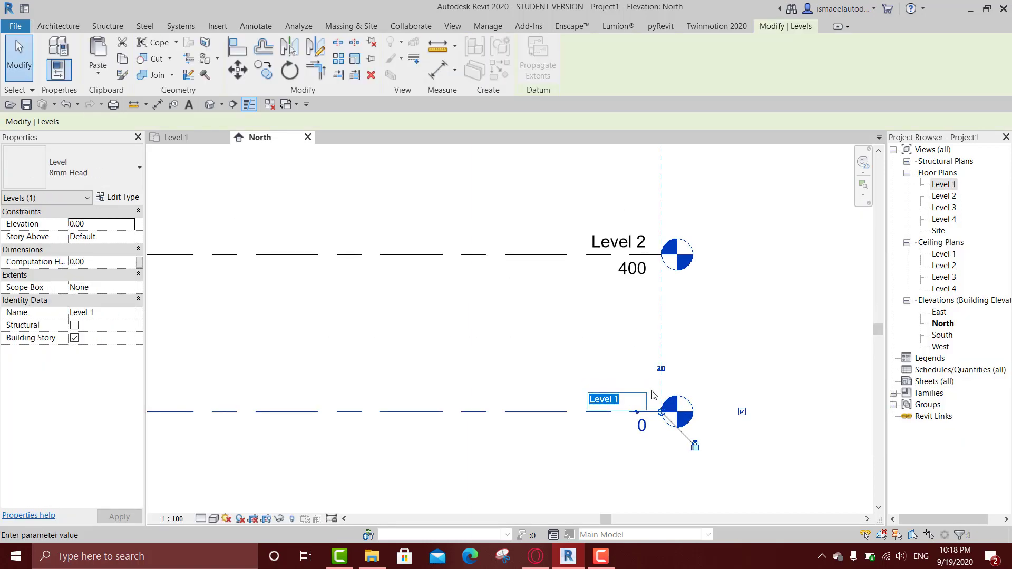
text(01 Gr)
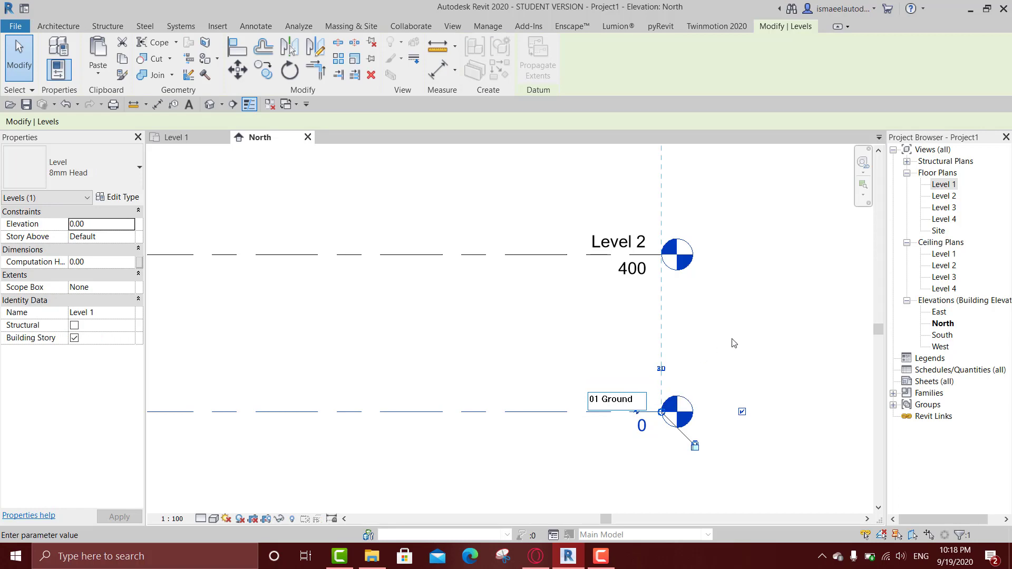
text(ound)
Rename Level 2 as "02 First" and Level 3 as "03 Second", including their corresponding plan views
double_click(623, 238)
text(02 First)
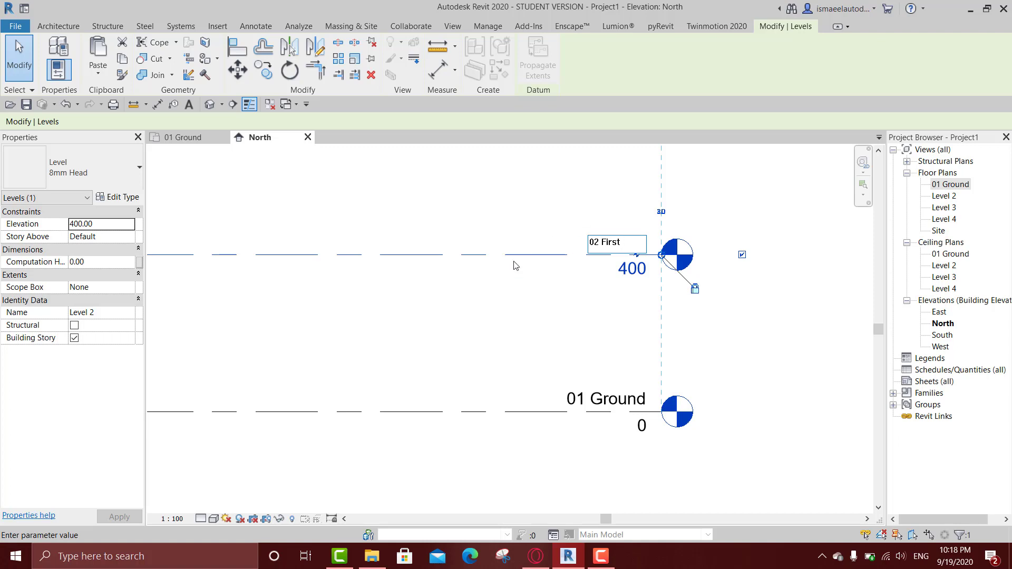
scroll(572, 255, down, 1)
middle_drag(572, 256, 548, 464)
double_click(590, 338)
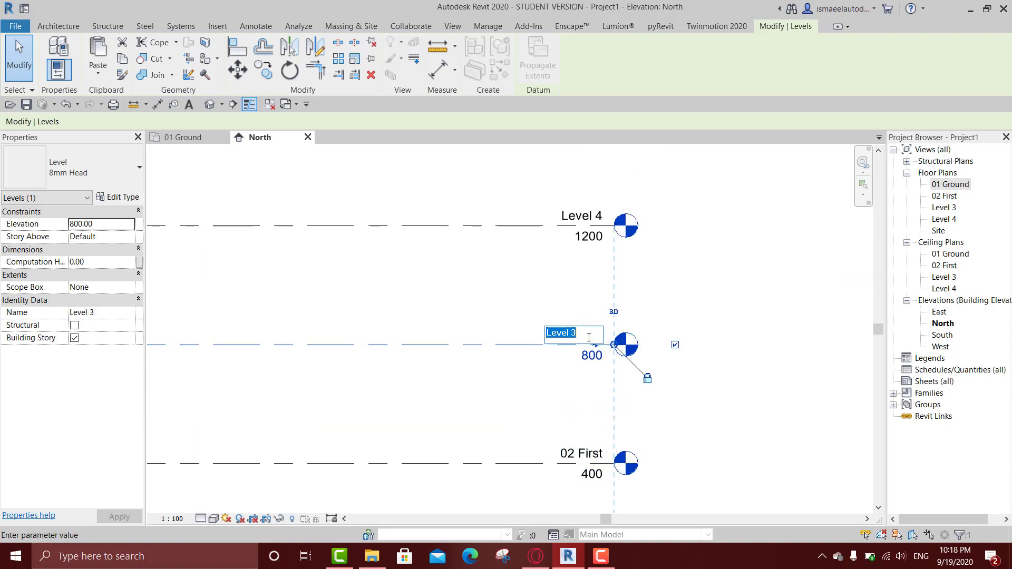
text(03 Second)
key(Return)
Rename Level 4 as "04 Roof", including its corresponding plan views
double_click(598, 215)
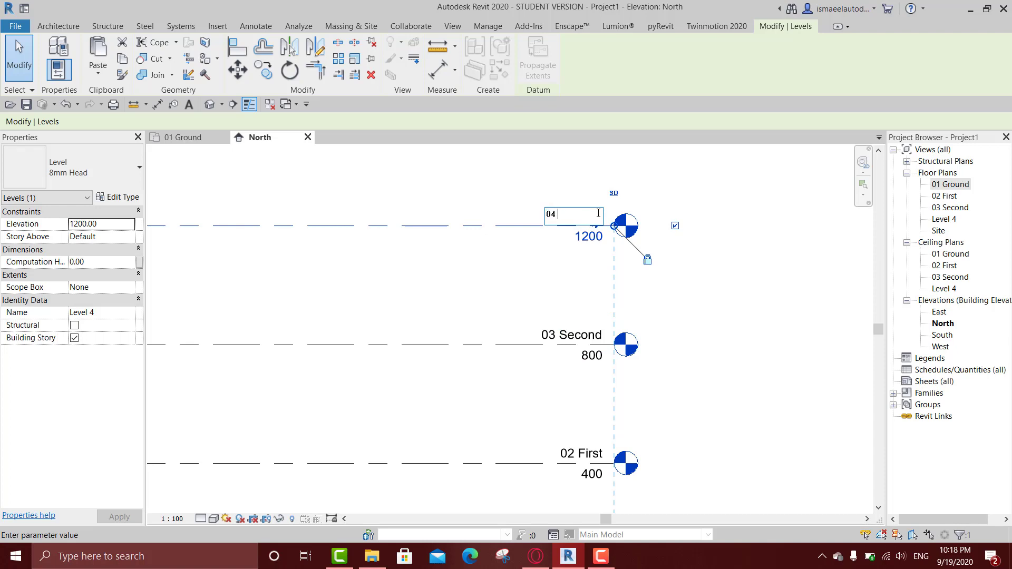
click(791, 226)
scroll(791, 227, down, 4)
middle_drag(678, 285, 774, 270)
click(715, 231)
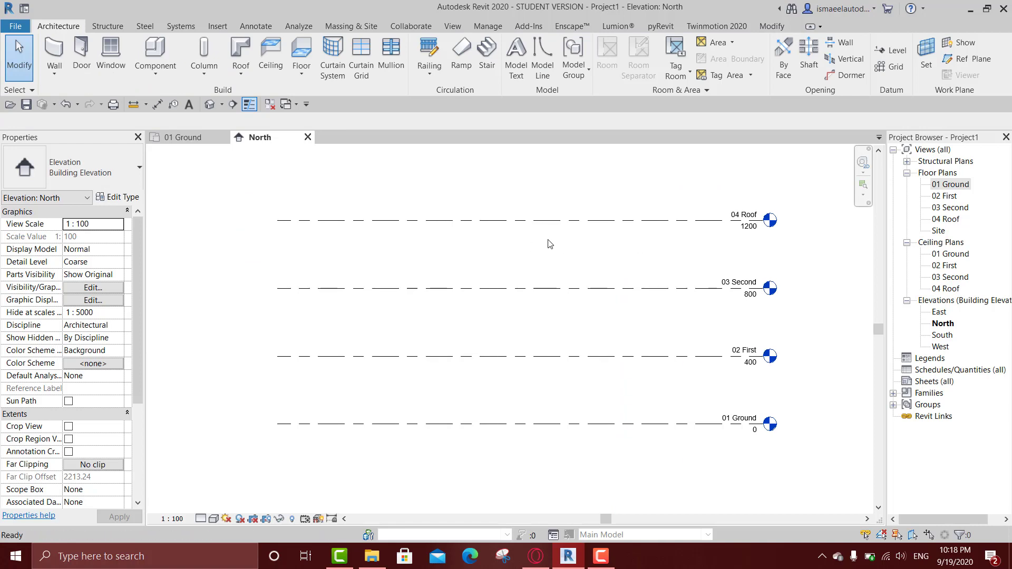
Try out the visibility of the second level head on the 04 Roof level, switching it on and off
click(393, 220)
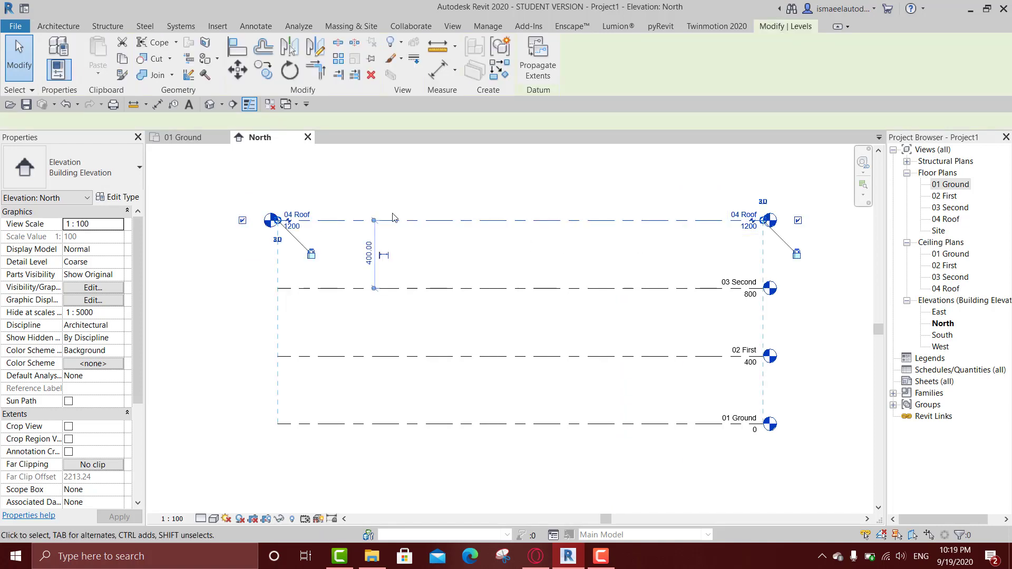
click(242, 220)
click(437, 202)
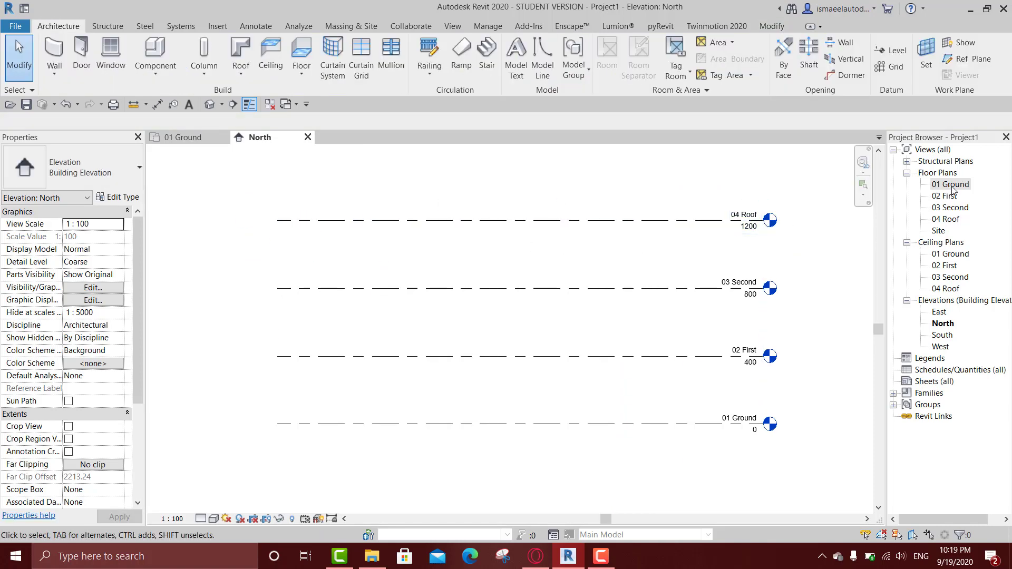
middle_drag(777, 337, 608, 372)
key(super+d)
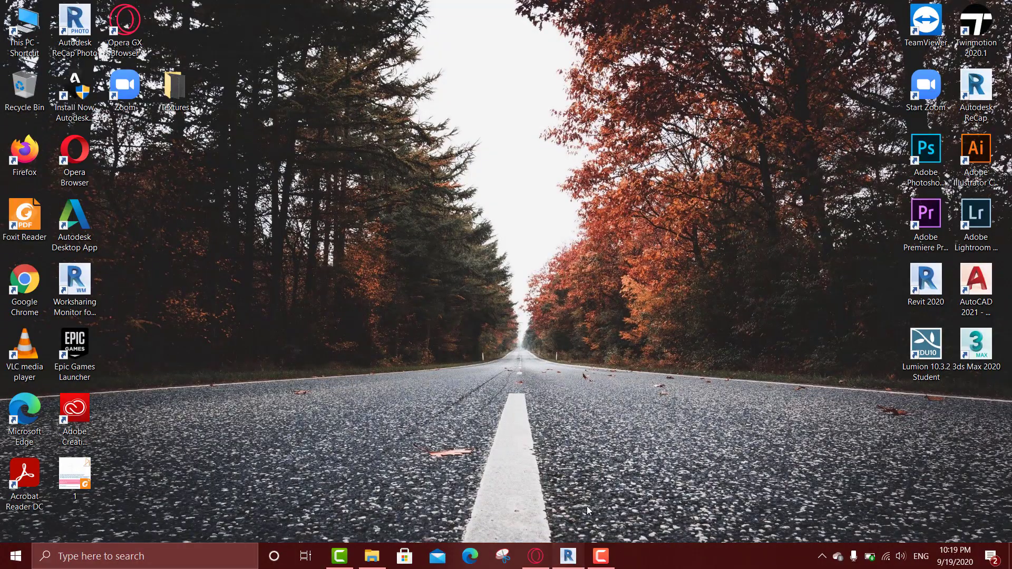
click(575, 558)
scroll(510, 313, down, 1)
middle_drag(511, 312, 563, 296)
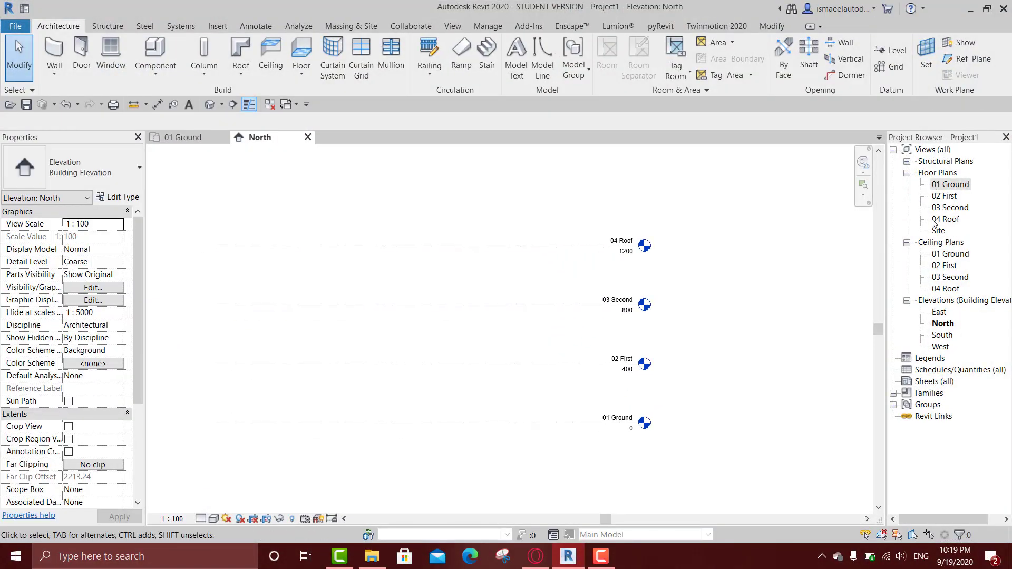
Open the 01 Ground floor plan
double_click(952, 185)
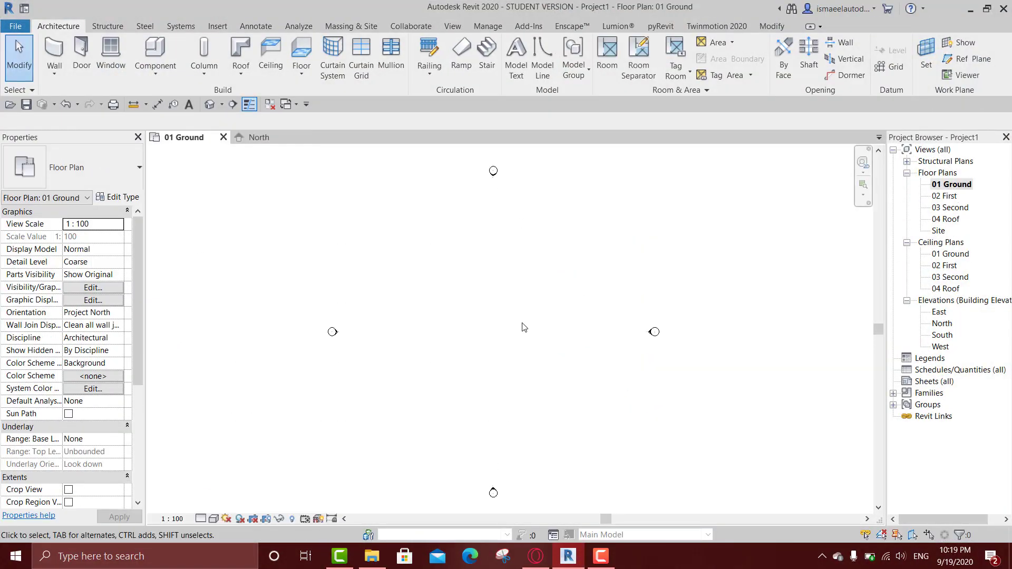
middle_drag(524, 327, 544, 295)
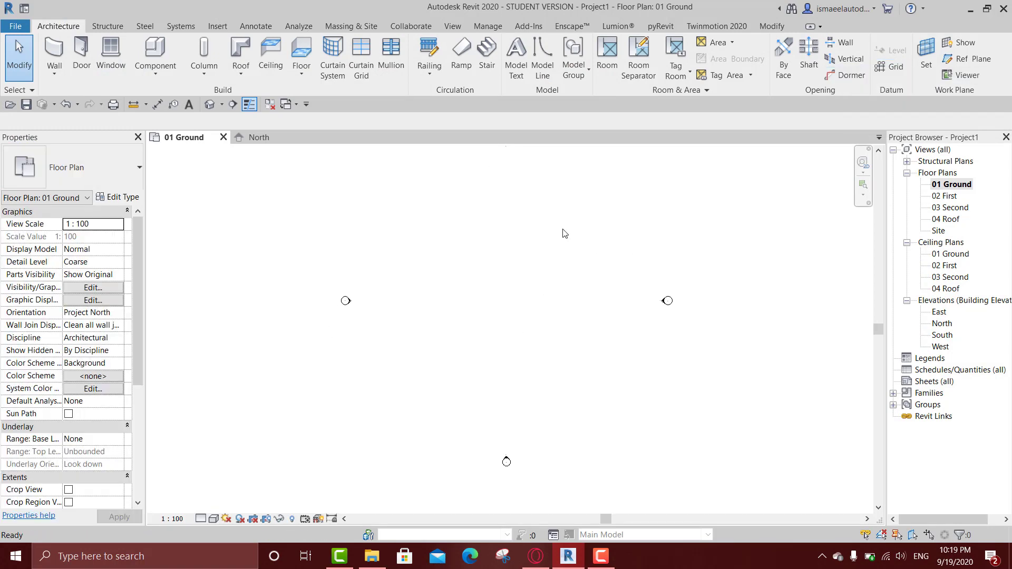
key(g)
key(r)
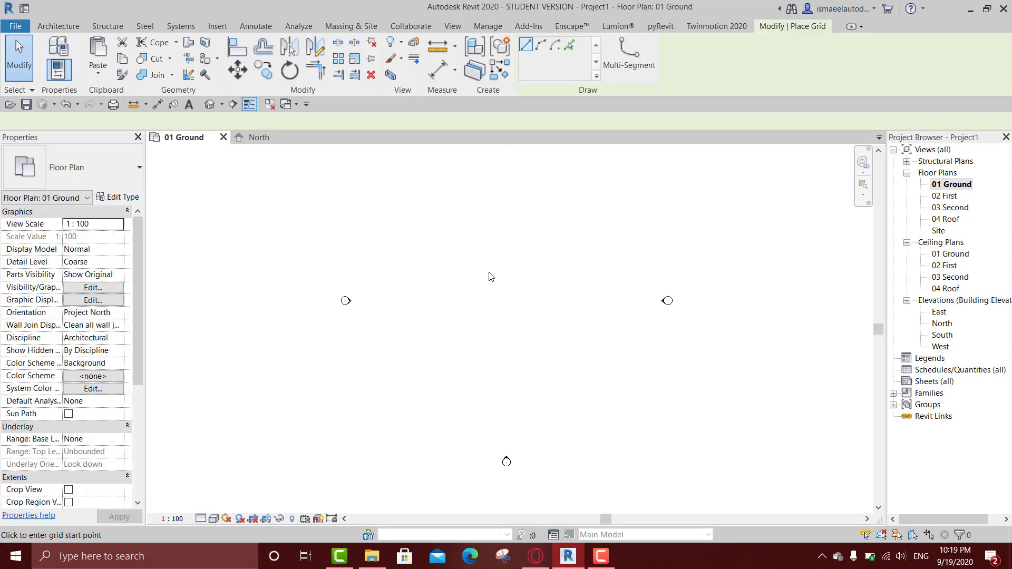
key(Escape)
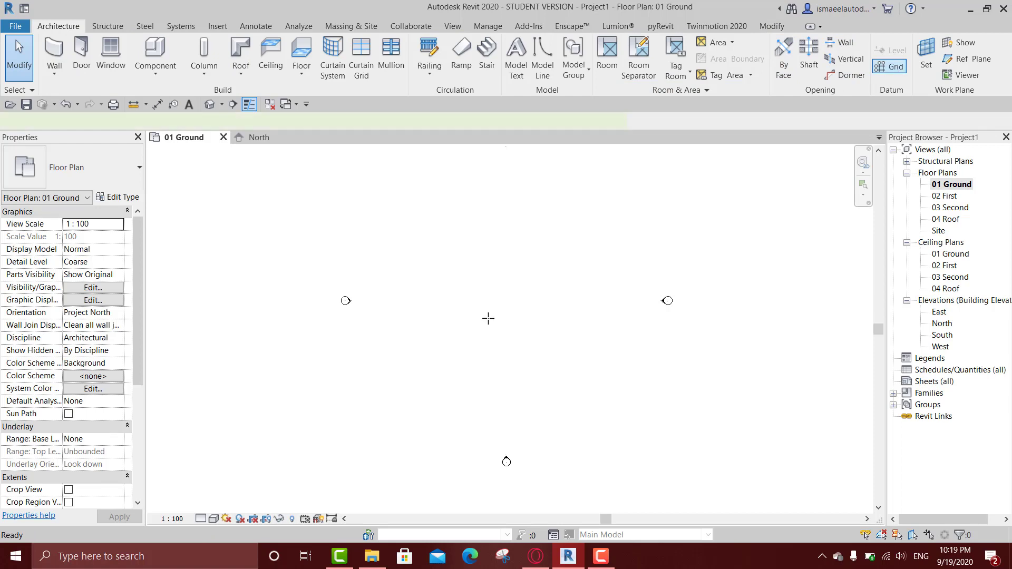
Draw three parallel vertical grid lines between the elevation markers with aligned ends, the first two about 1200 cm apart
key(g)
key(r)
click(455, 378)
click(455, 232)
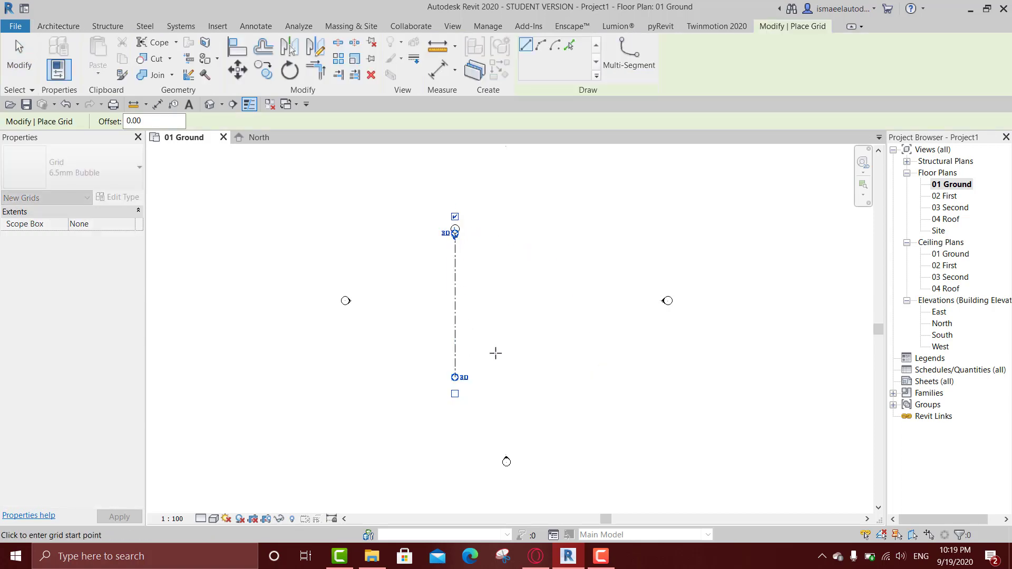
click(532, 377)
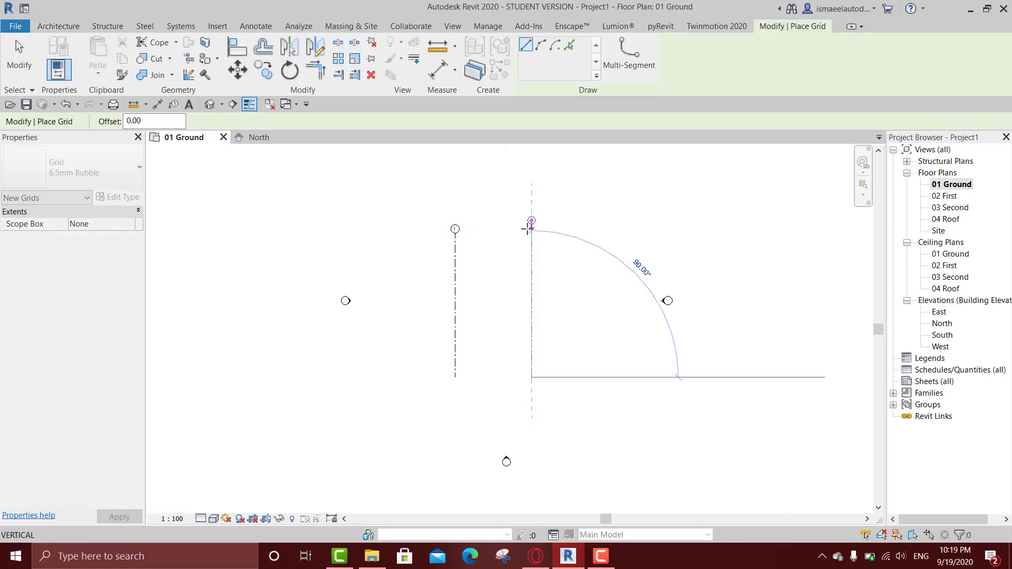
click(527, 229)
middle_drag(501, 246, 436, 228)
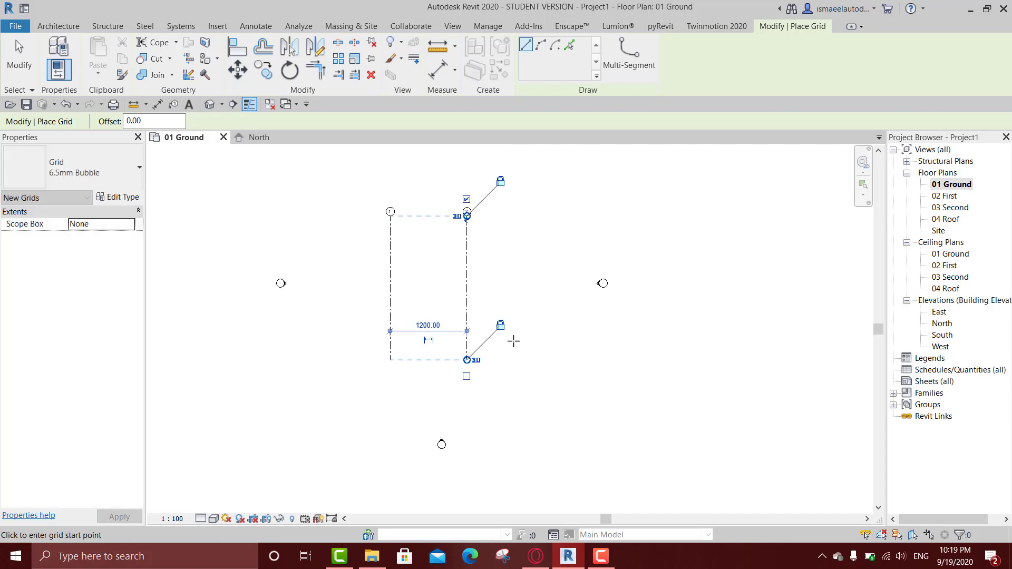
click(538, 360)
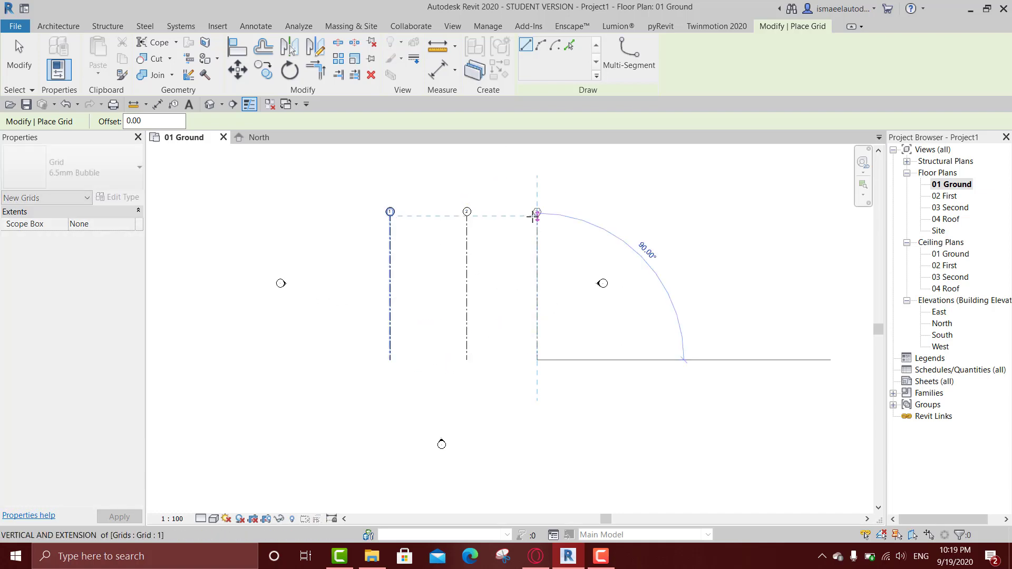
click(532, 216)
Draw three horizontal grid lines across the vertical ones with aligned bubbles, the upper two about 775 cm apart, and finish placing grids
click(563, 244)
click(350, 245)
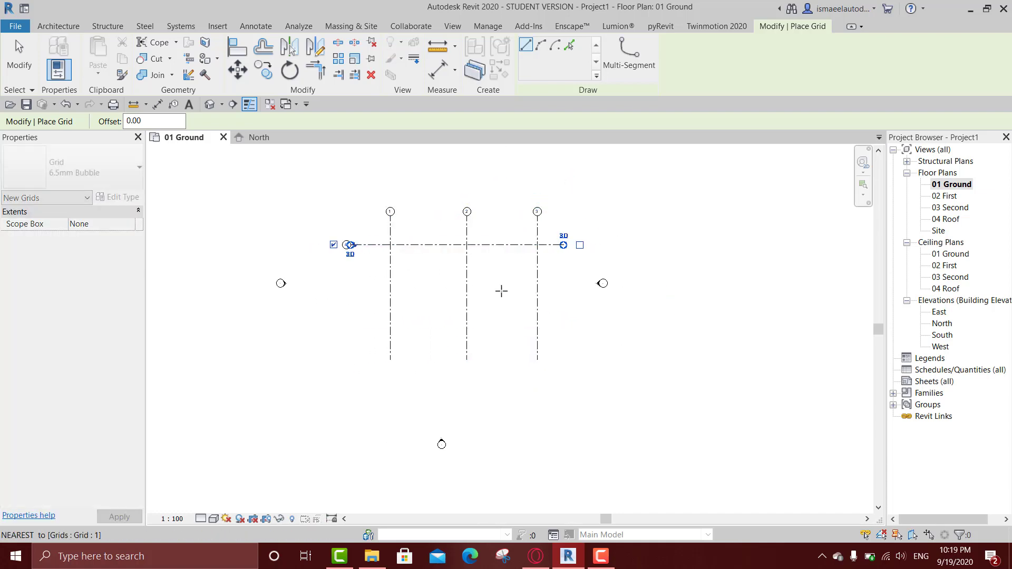
click(551, 294)
click(350, 294)
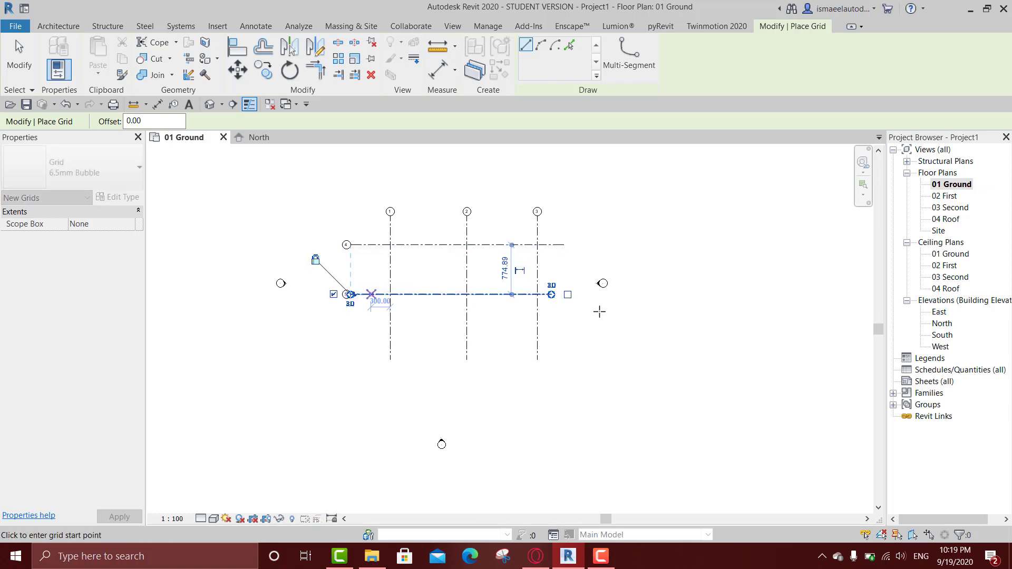
click(581, 320)
click(350, 320)
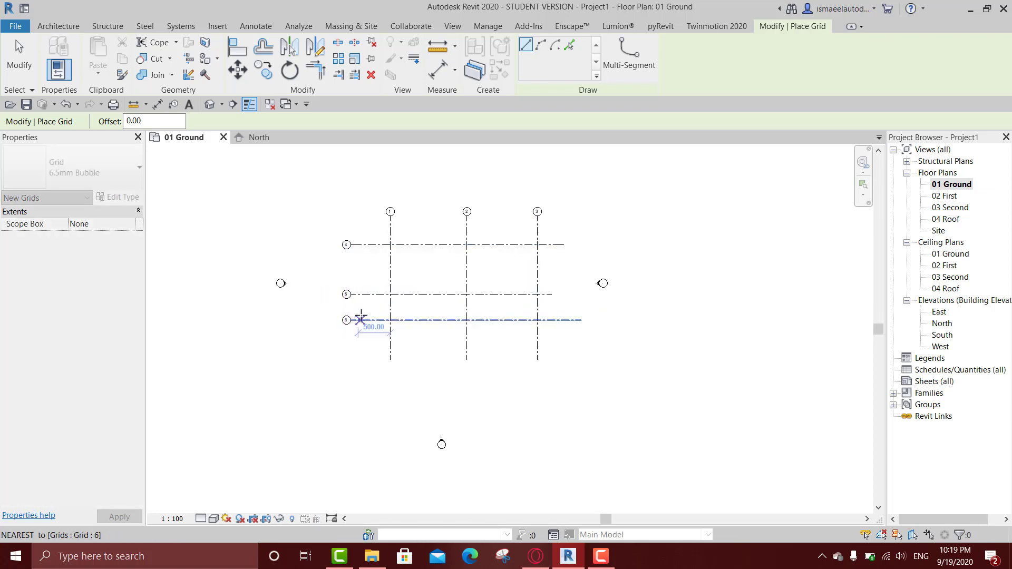
key(Escape)
key(Escape)
Delete the two lower horizontal grid lines, 5 and 6
scroll(398, 399, up, 6)
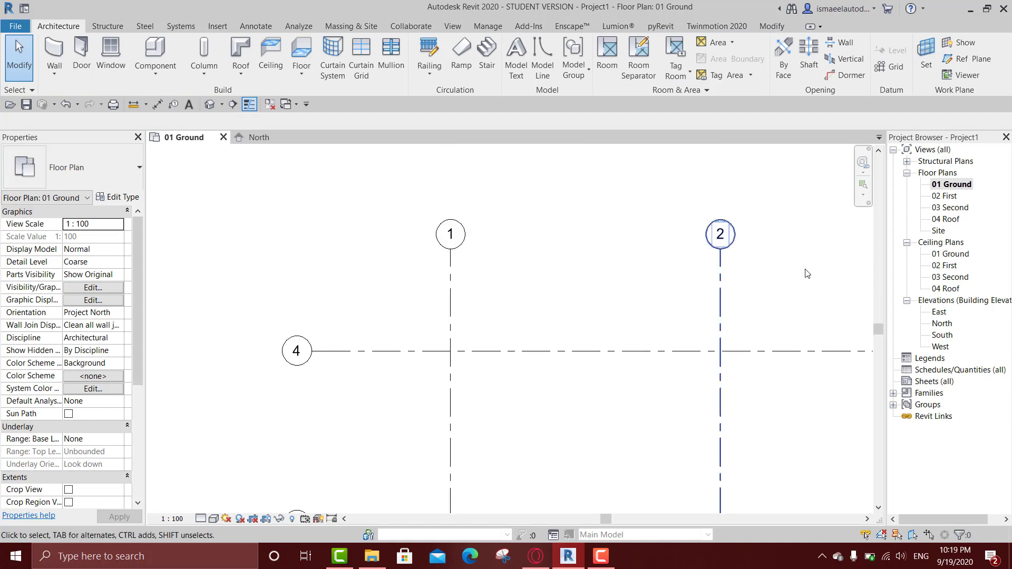
middle_drag(828, 281, 812, 213)
scroll(812, 213, down, 3)
middle_drag(644, 291, 465, 307)
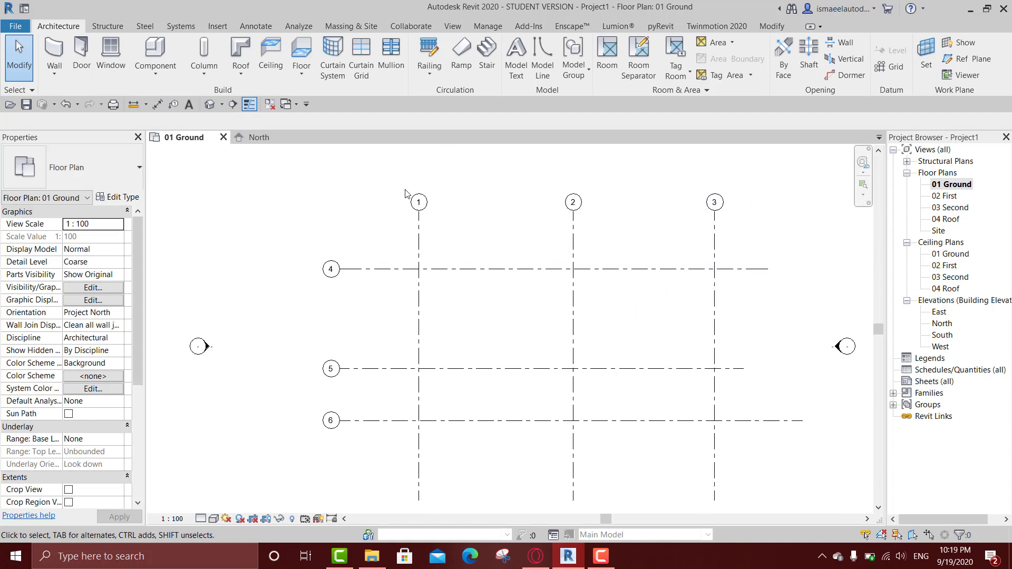
click(384, 421)
key(Escape)
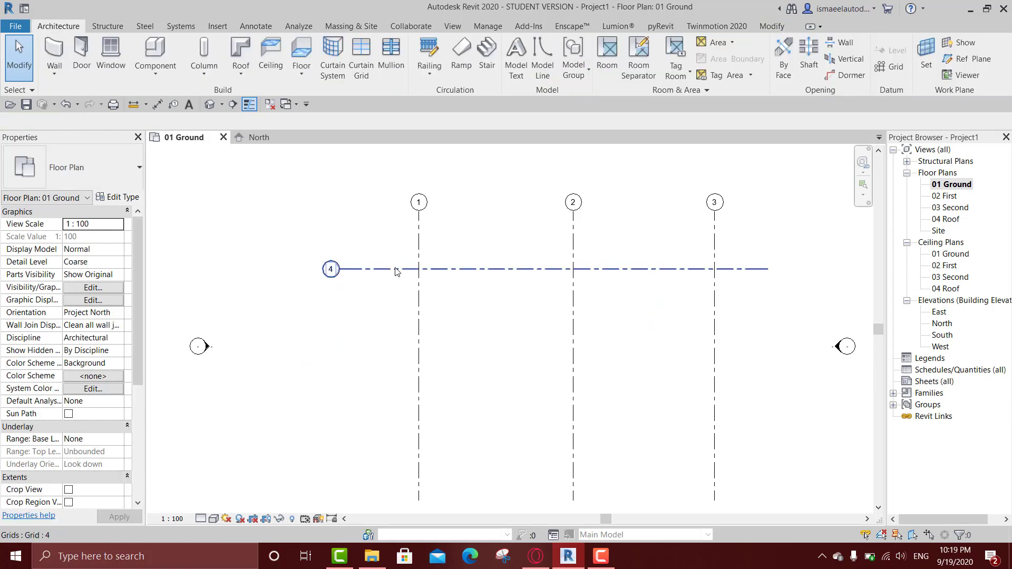
Rename the remaining horizontal grid line 4 as "A"
click(331, 271)
scroll(332, 272, up, 3)
click(332, 270)
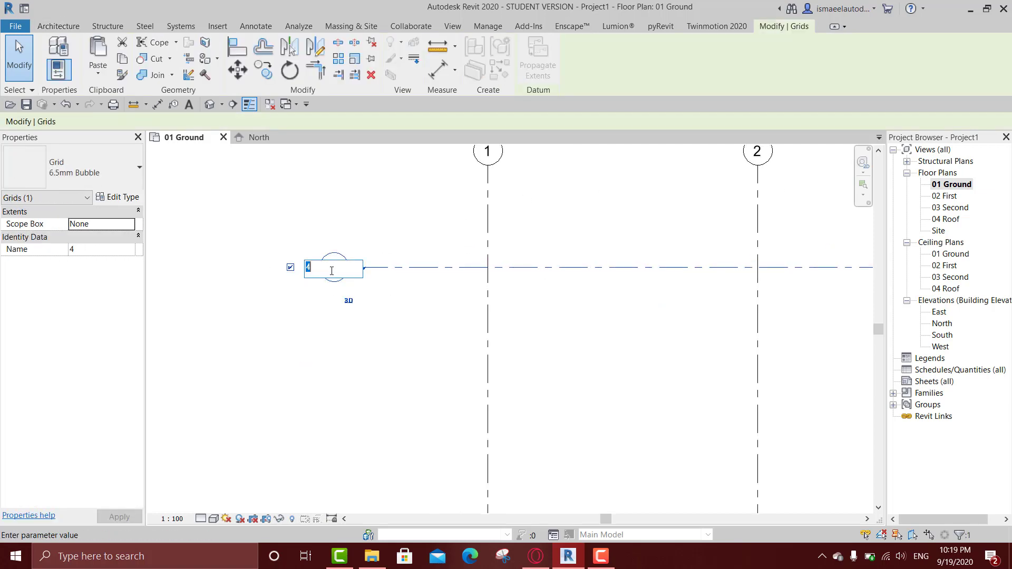
text(A)
key(Return)
click(344, 346)
scroll(343, 346, down, 3)
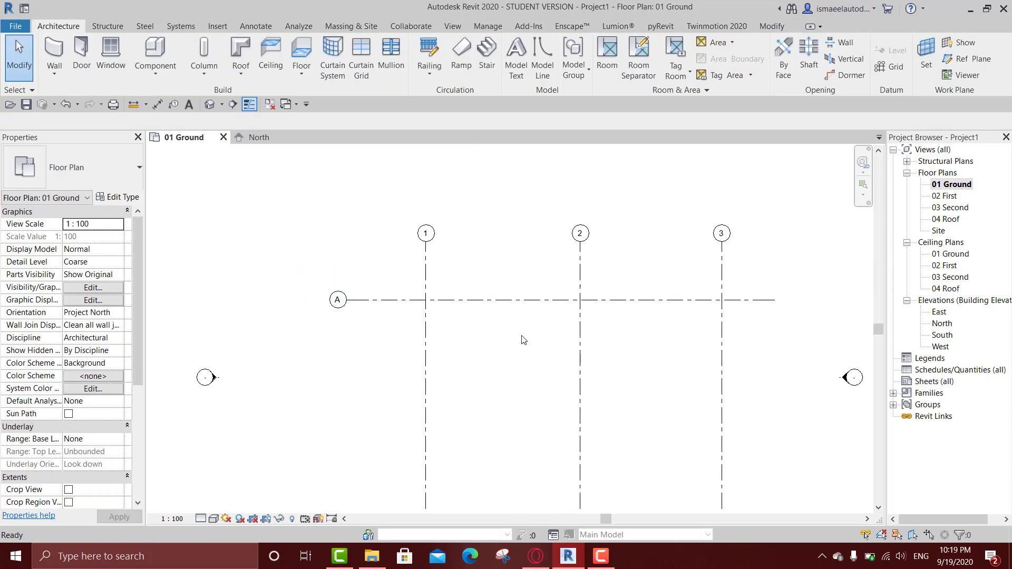
Draw a horizontal grid line below grid A with both ends aligned to it, and finish placing grids
key(g)
key(i)
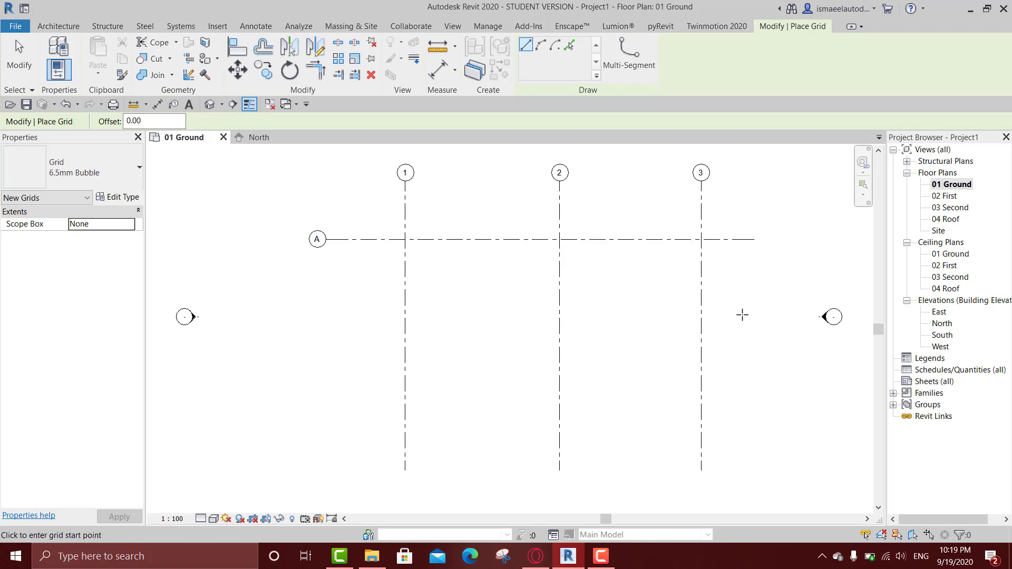
click(754, 313)
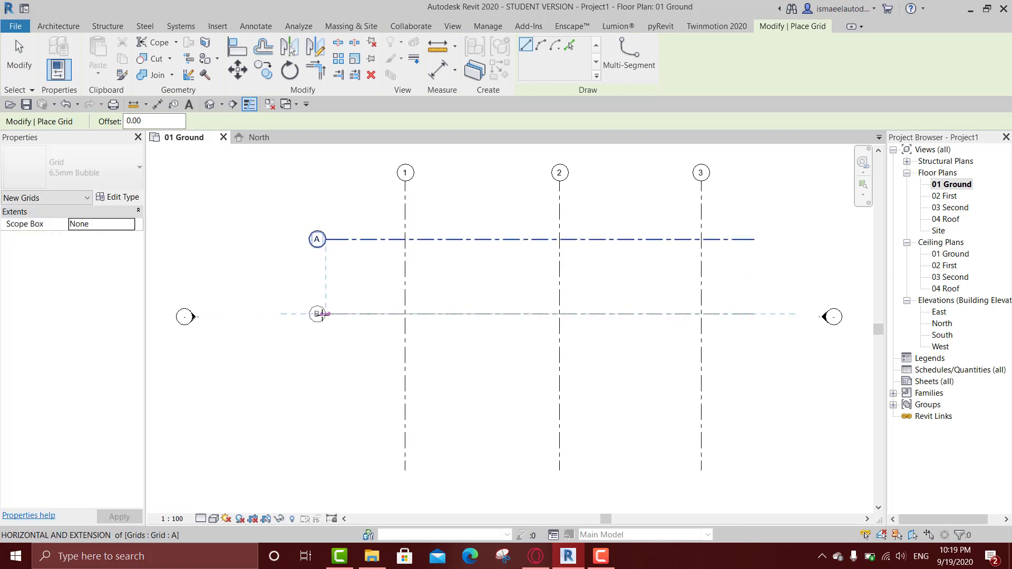
click(317, 314)
middle_drag(327, 396, 325, 381)
key(Escape)
key(Escape)
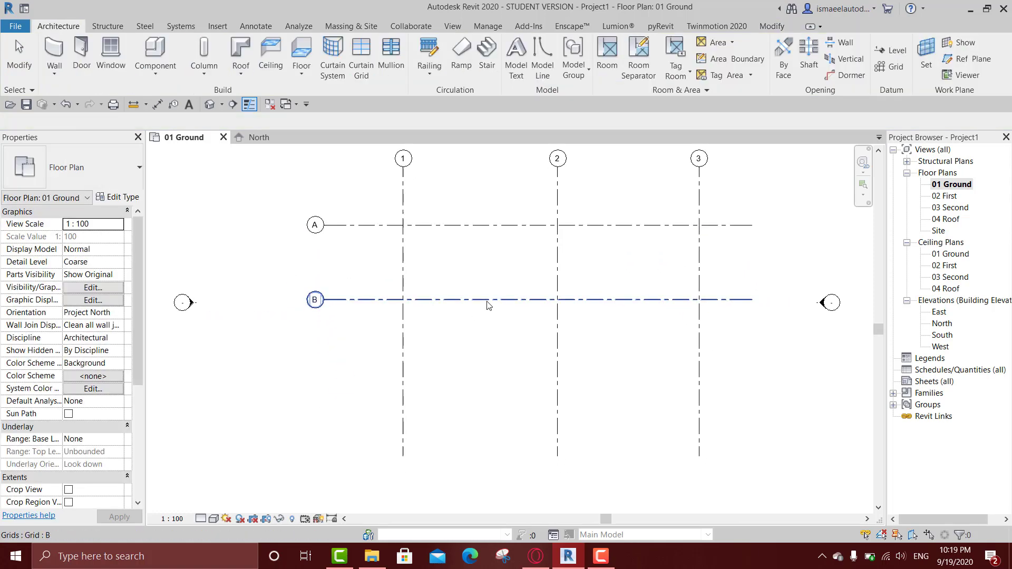
Delete the lower horizontal grid line and all the remaining grid lines from the ground floor plan
click(487, 305)
key(Delete)
scroll(488, 305, down, 3)
drag(644, 201, 414, 324)
key(Delete)
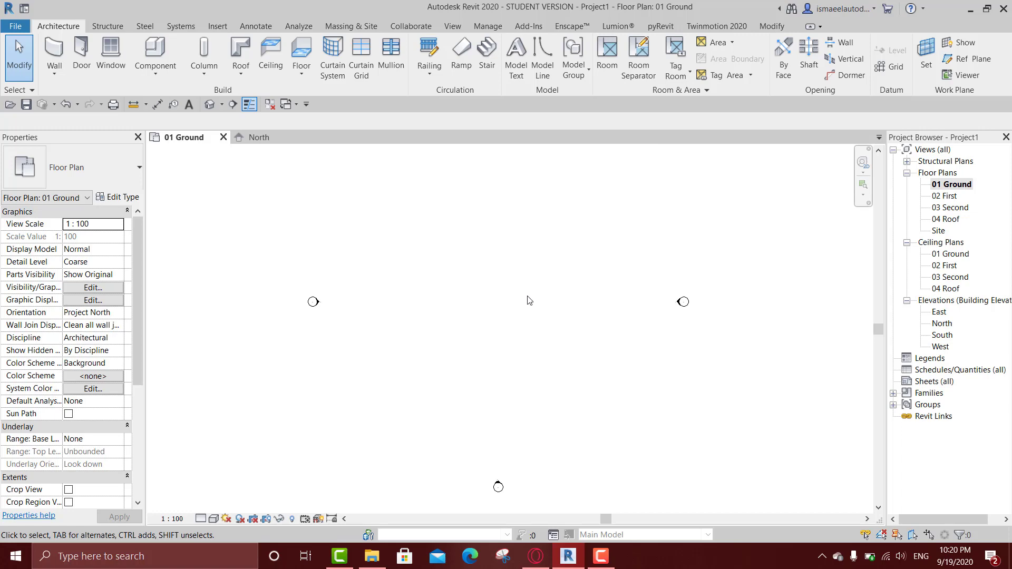
Start a wall and examine the Generic - 200mm type's layer structure, trying an inserted layer and discarding the edits
key(w)
key(a)
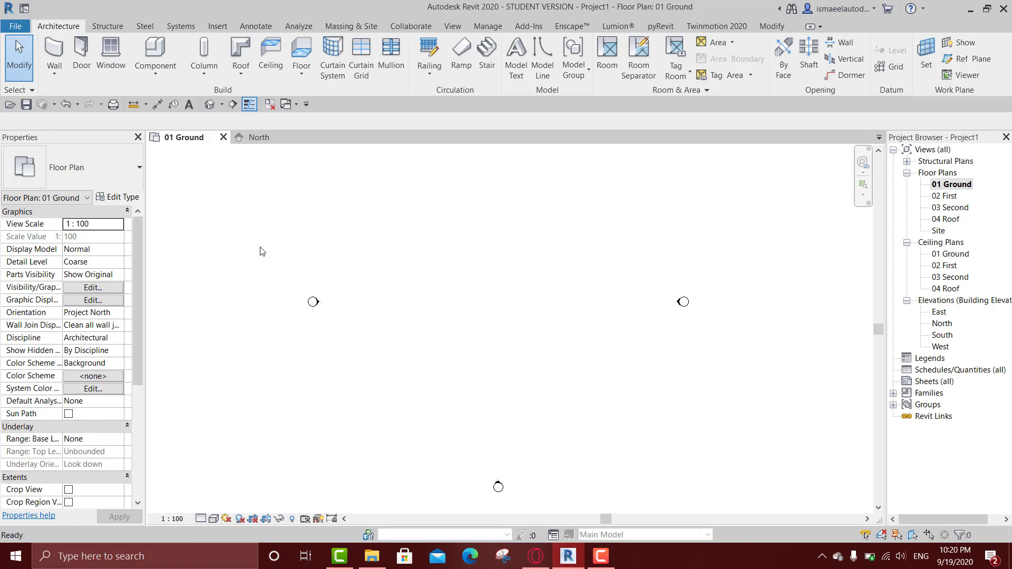
click(115, 196)
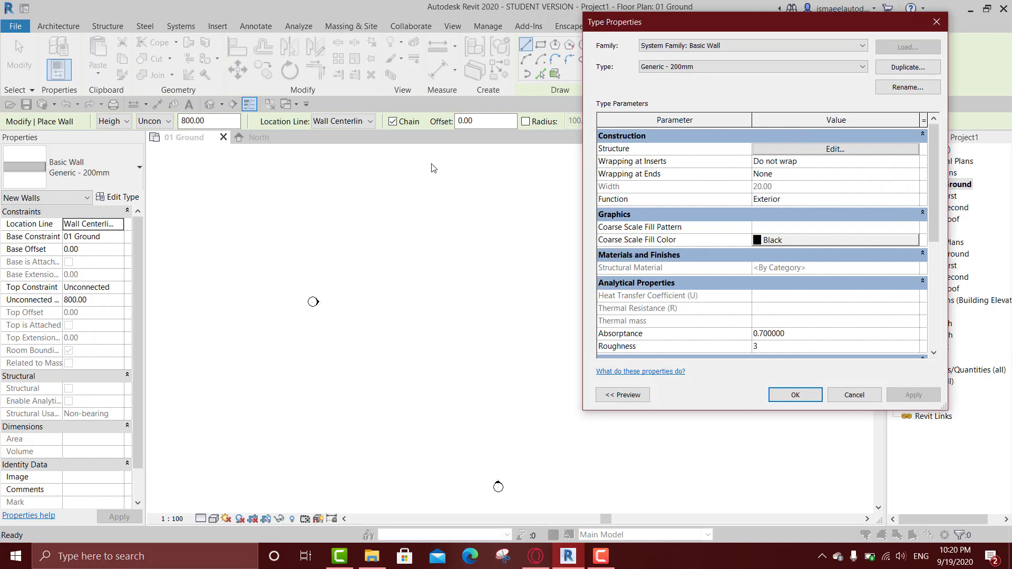
click(804, 150)
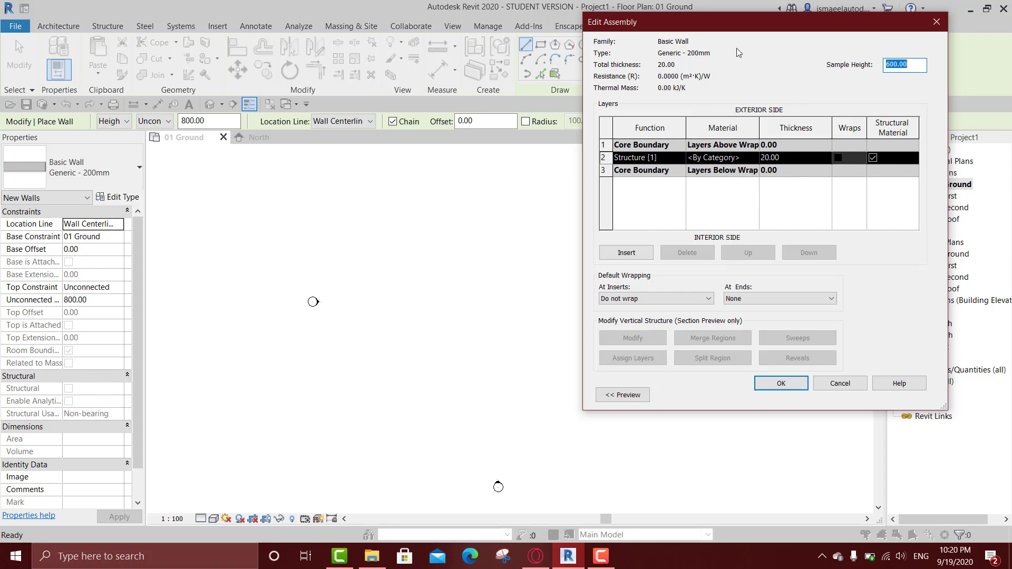
click(751, 161)
click(789, 159)
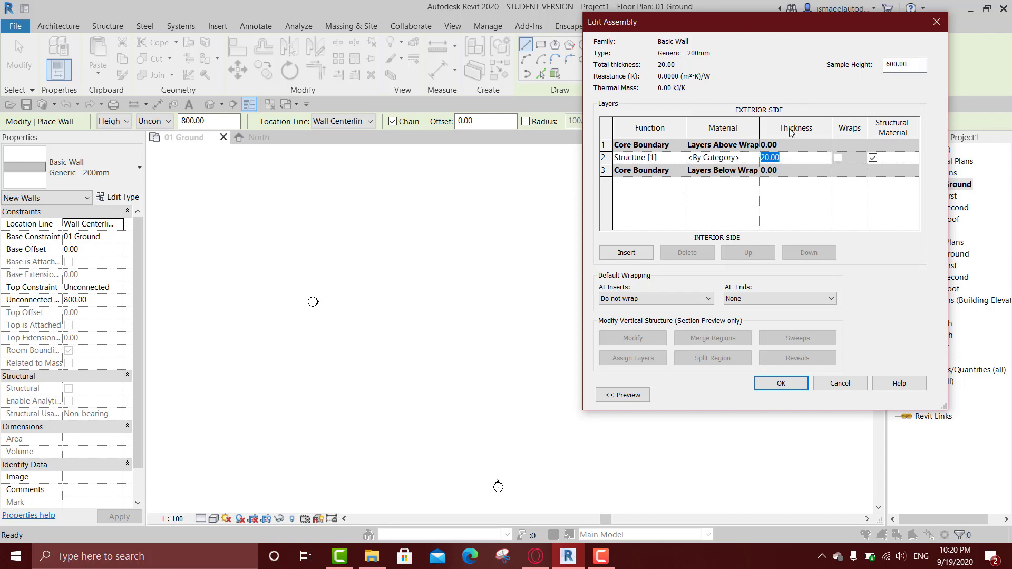
click(638, 253)
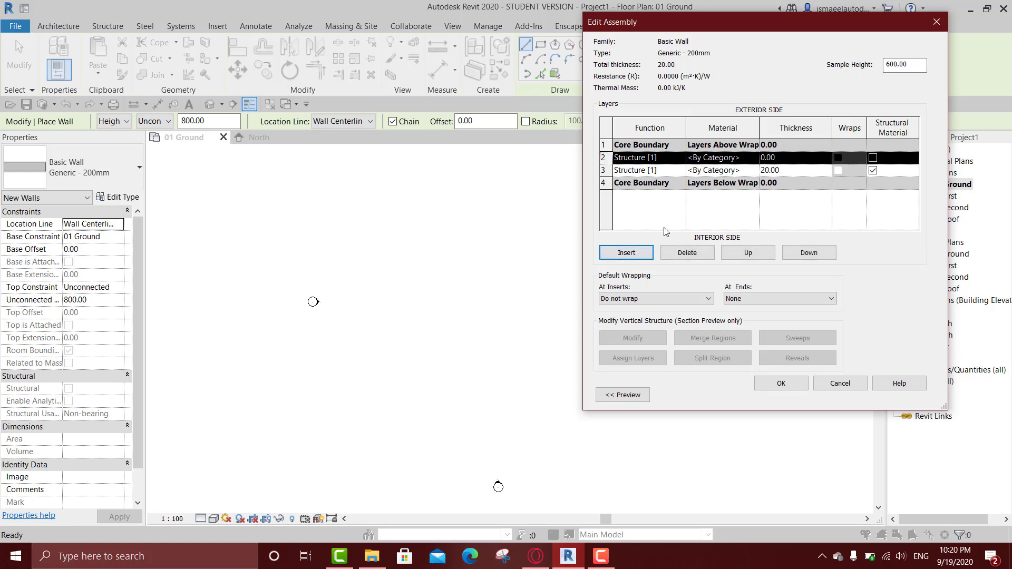
click(849, 379)
click(850, 394)
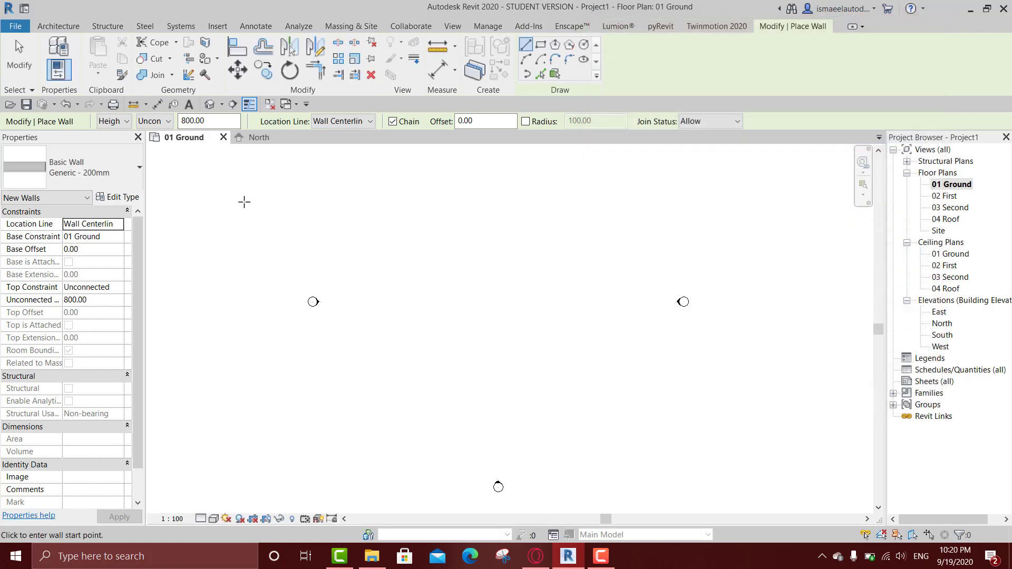
Choose the Generic - 300mm wall type and draw a vertical wall about 810 cm long between the elevation markers
click(79, 167)
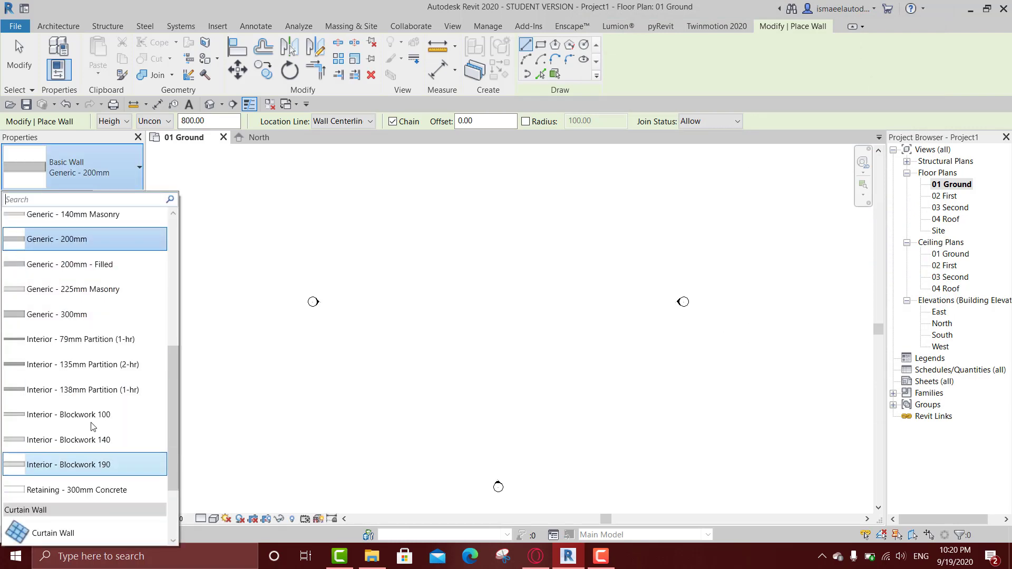
scroll(95, 341, up, 1)
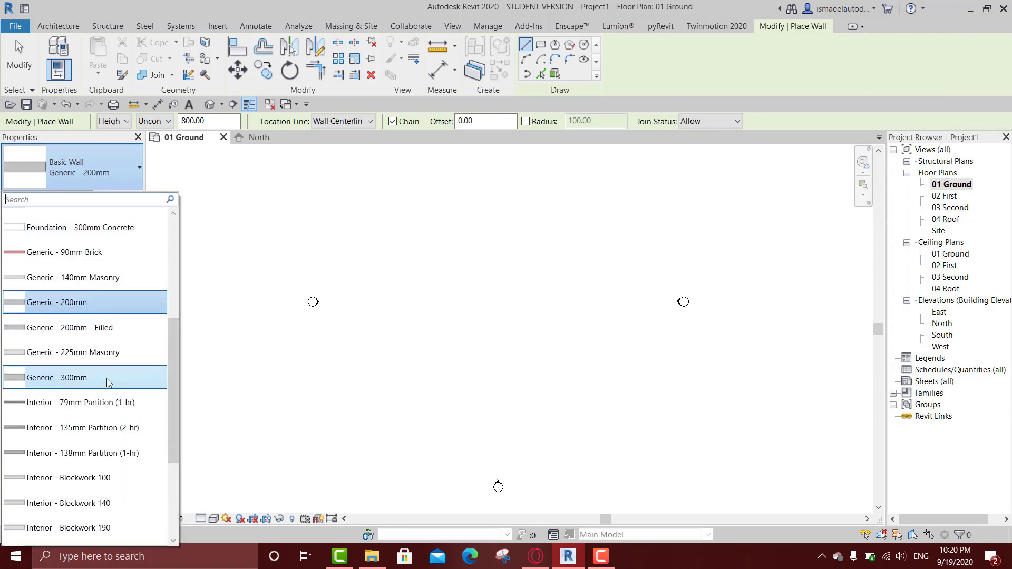
scroll(88, 296, up, 1)
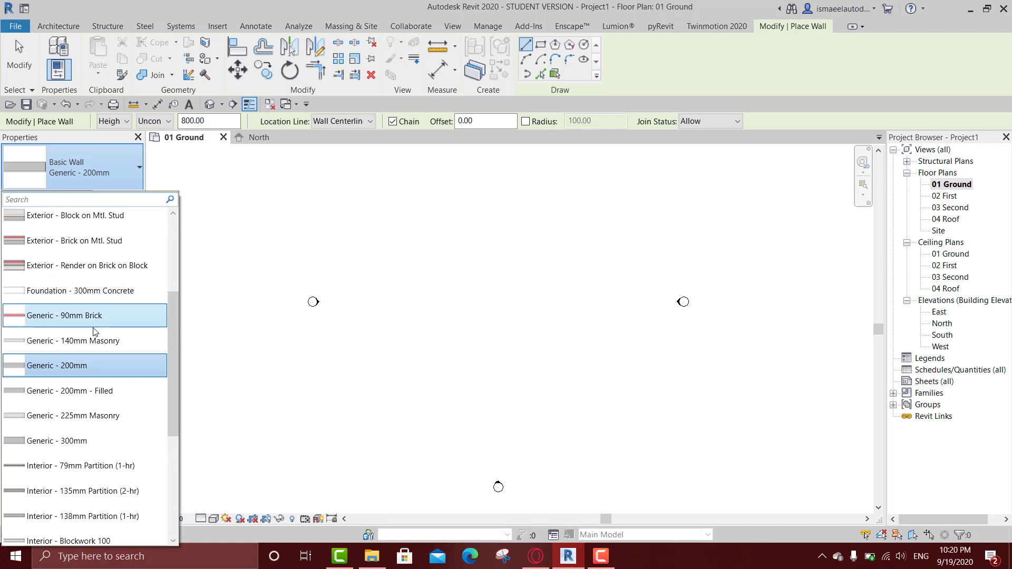
scroll(92, 369, down, 1)
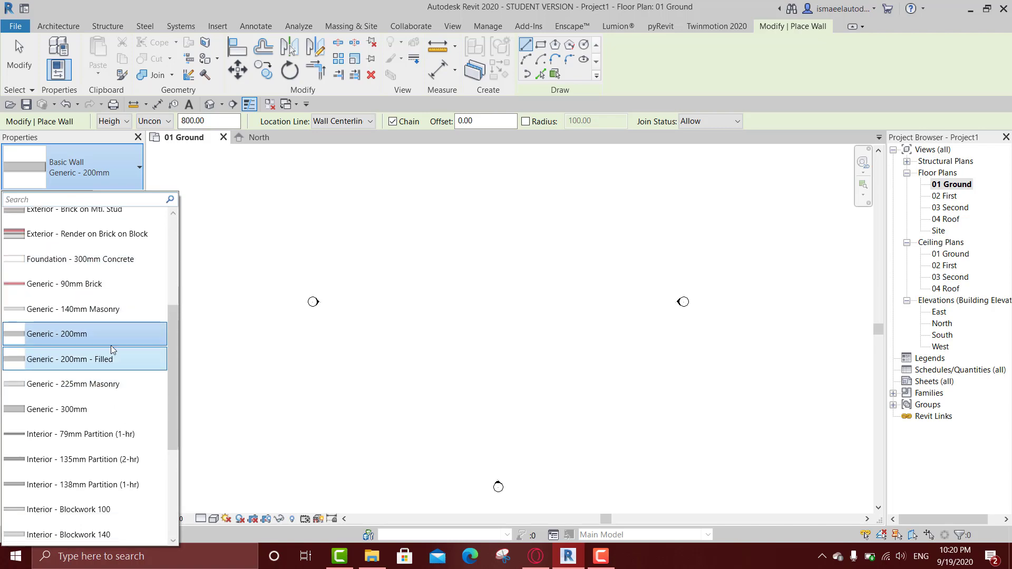
click(73, 409)
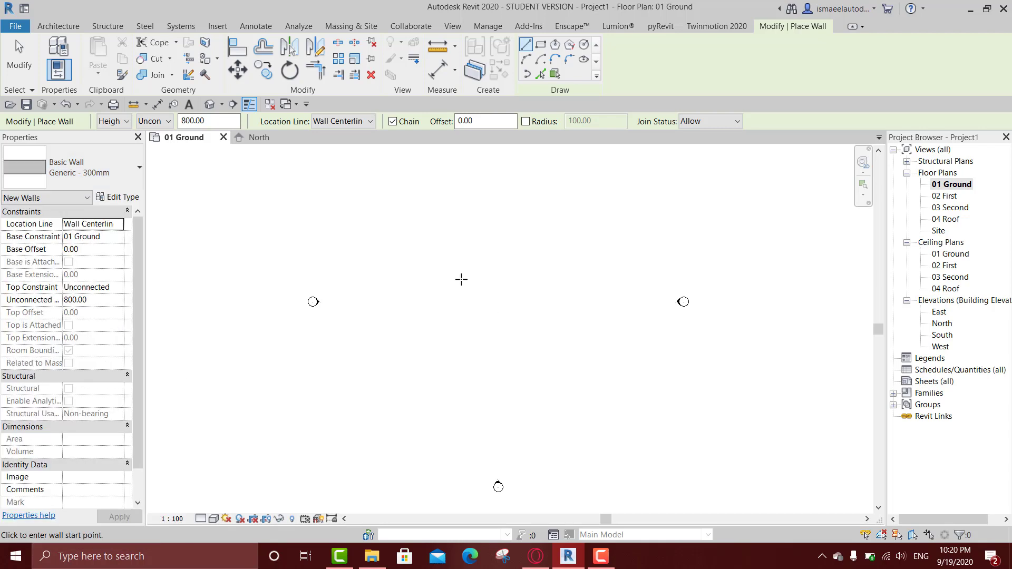
click(427, 271)
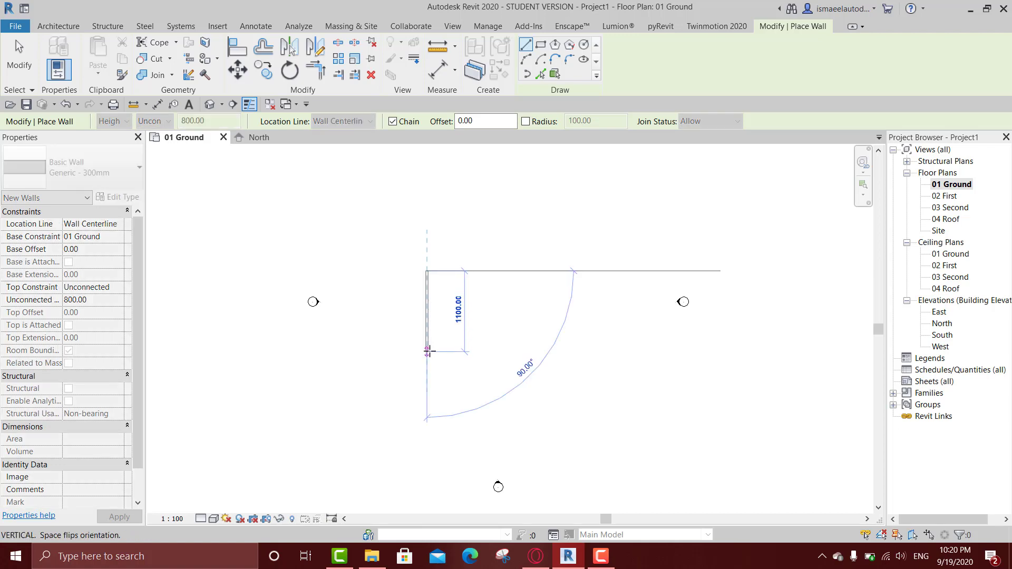
scroll(429, 355, up, 3)
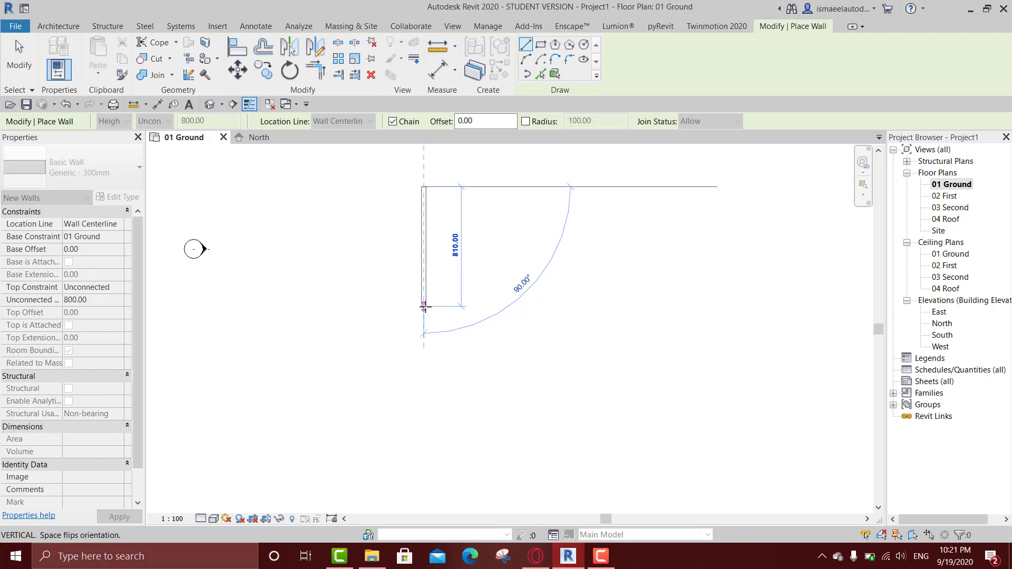
click(423, 307)
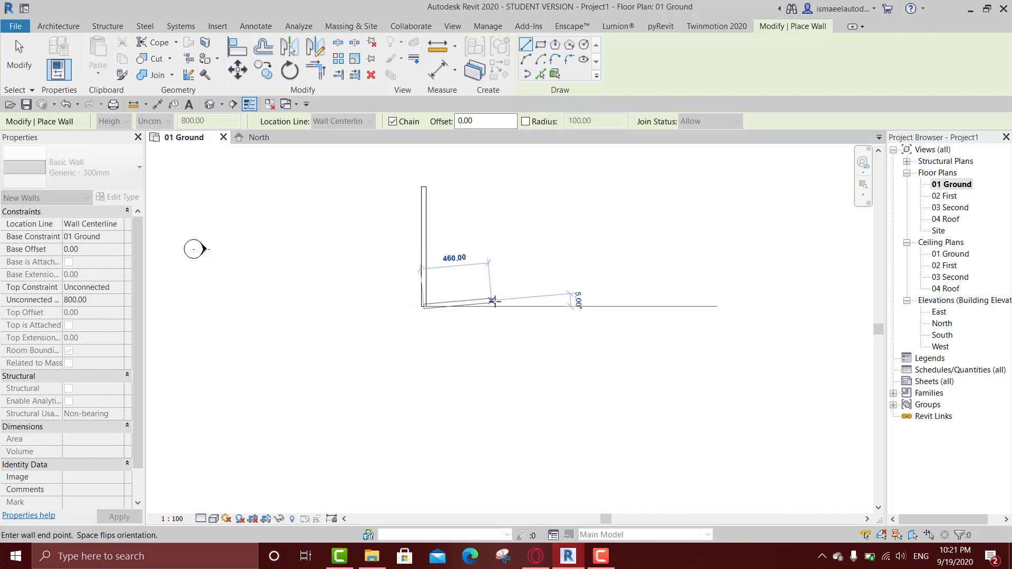
scroll(495, 302, up, 2)
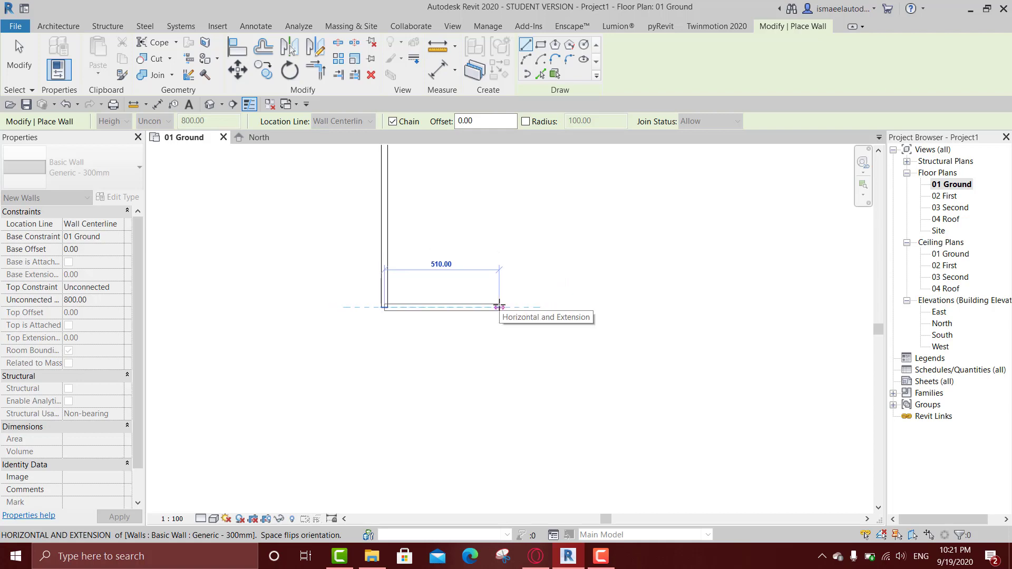
scroll(522, 306, down, 2)
middle_drag(524, 306, 505, 368)
scroll(505, 369, up, 3)
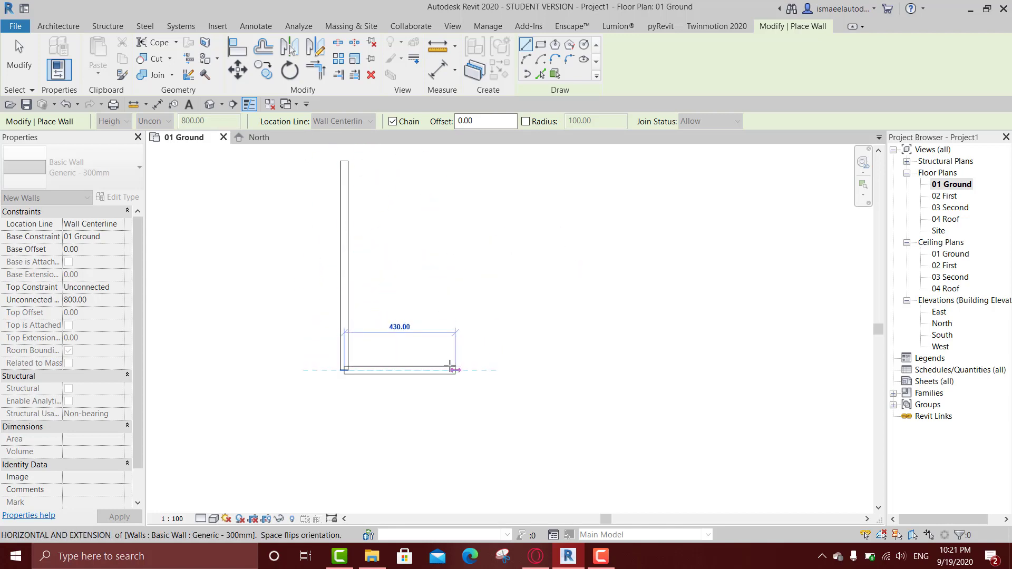
scroll(468, 362, down, 2)
key(Escape)
key(Escape)
Set the vertical wall's length to 800 cm
click(412, 269)
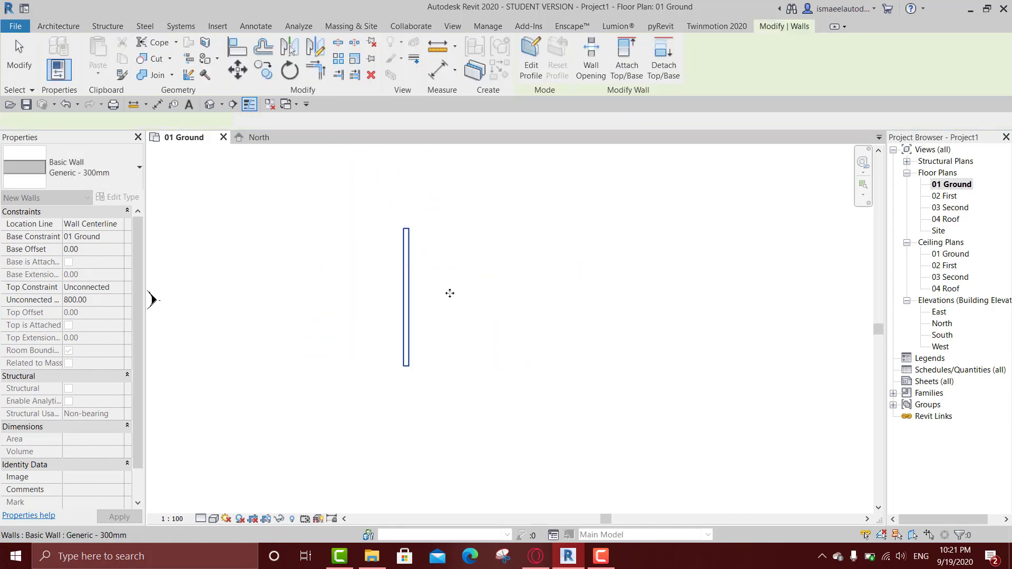
click(435, 298)
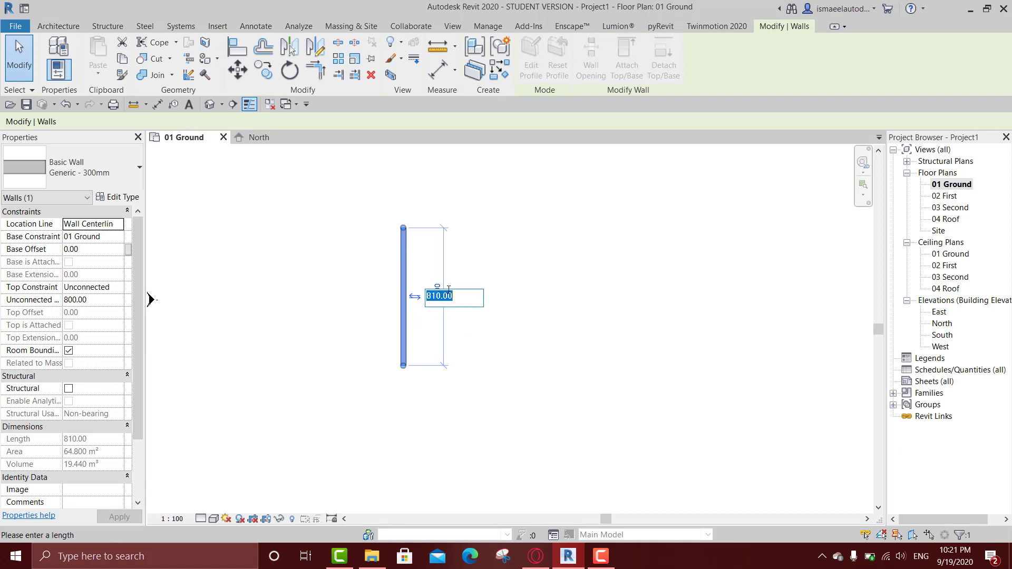
key(Return)
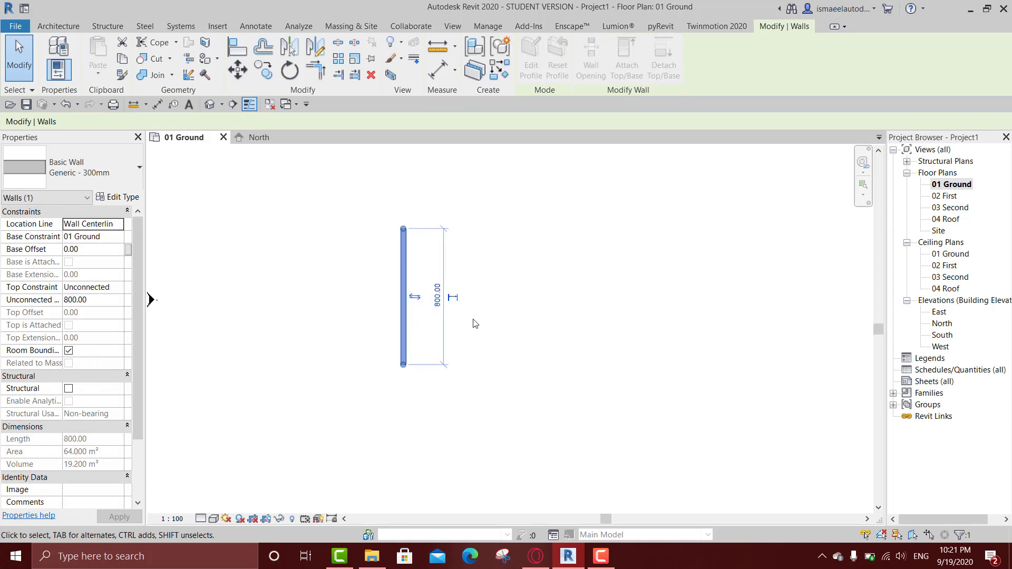
click(474, 318)
click(406, 317)
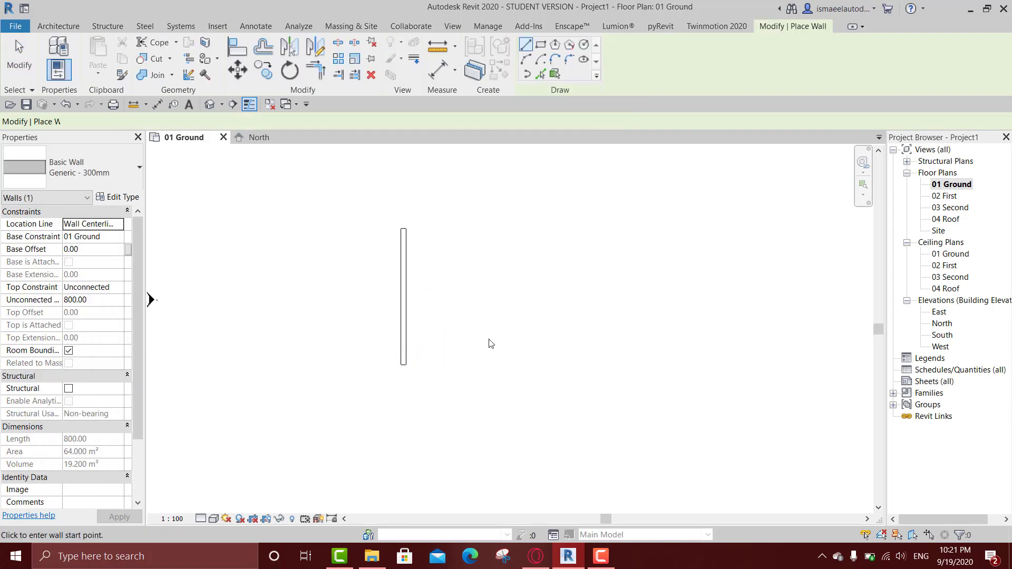
key(Escape)
key(w)
key(a)
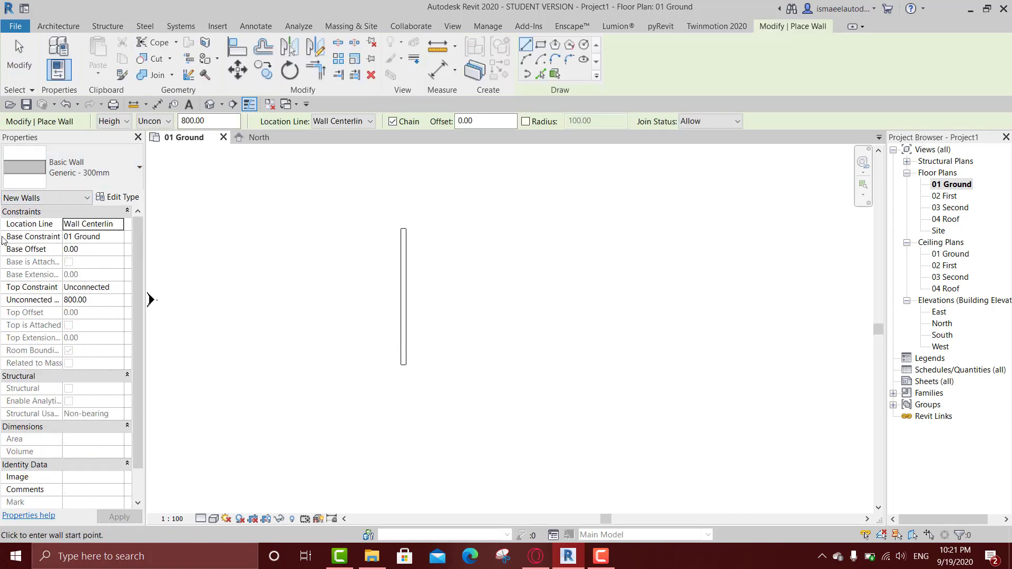
key(Escape)
Set the vertical wall's top constraint to Up to level: 03 Second
click(404, 276)
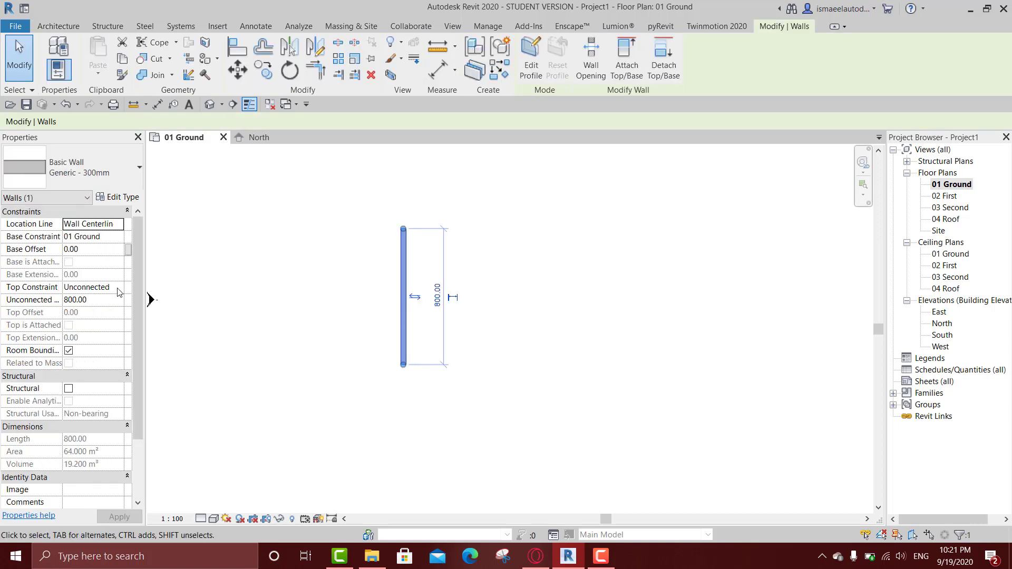
click(118, 288)
click(118, 289)
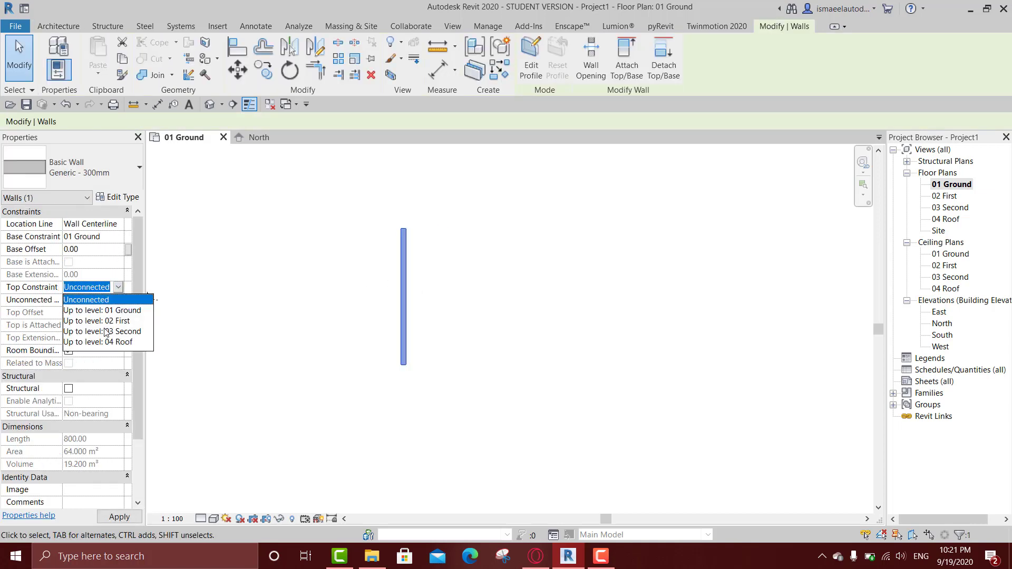
click(107, 332)
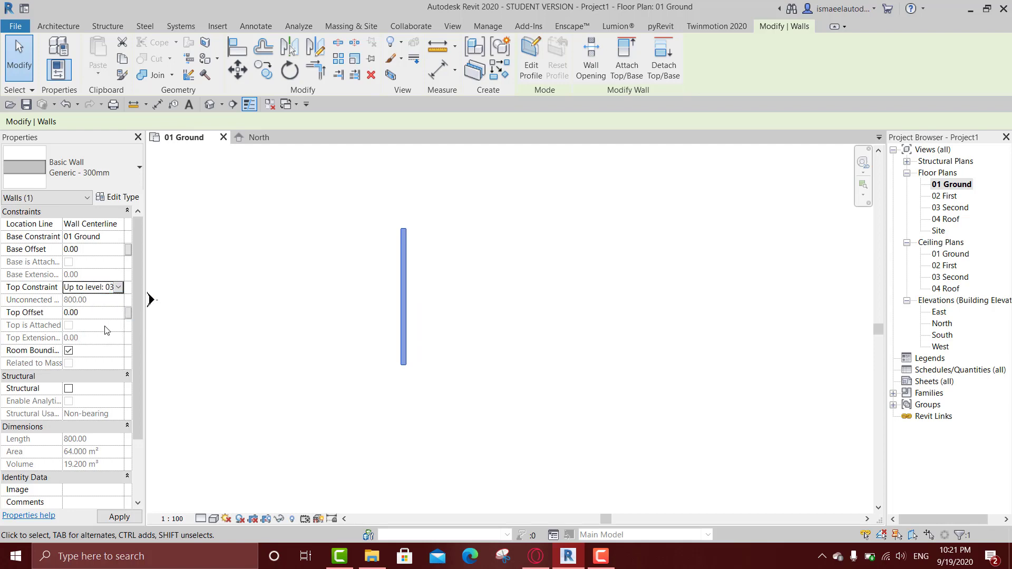
click(481, 410)
click(402, 320)
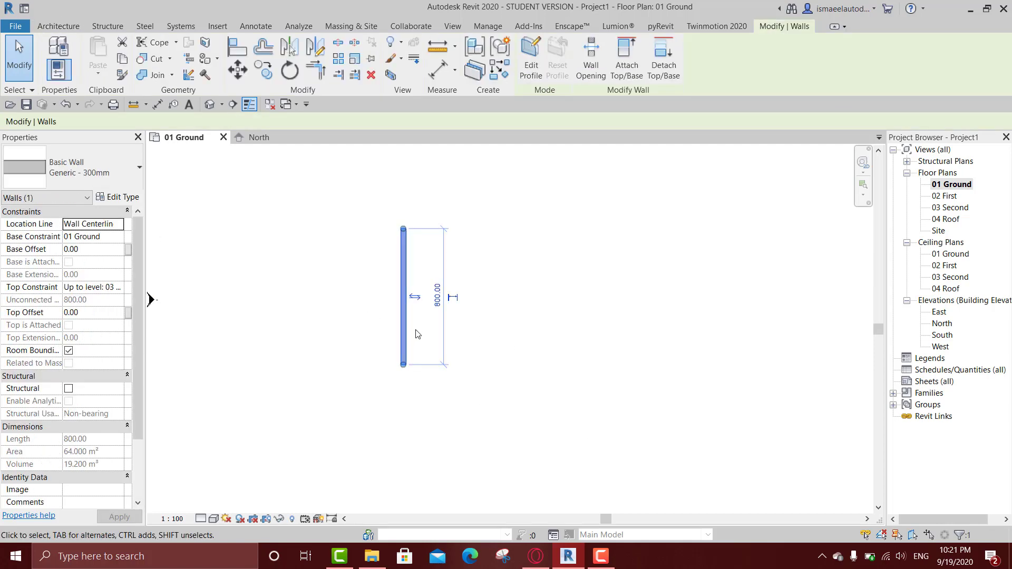
Draw an 800 cm horizontal wall to the right from the lower end of the vertical wall
key(w)
key(a)
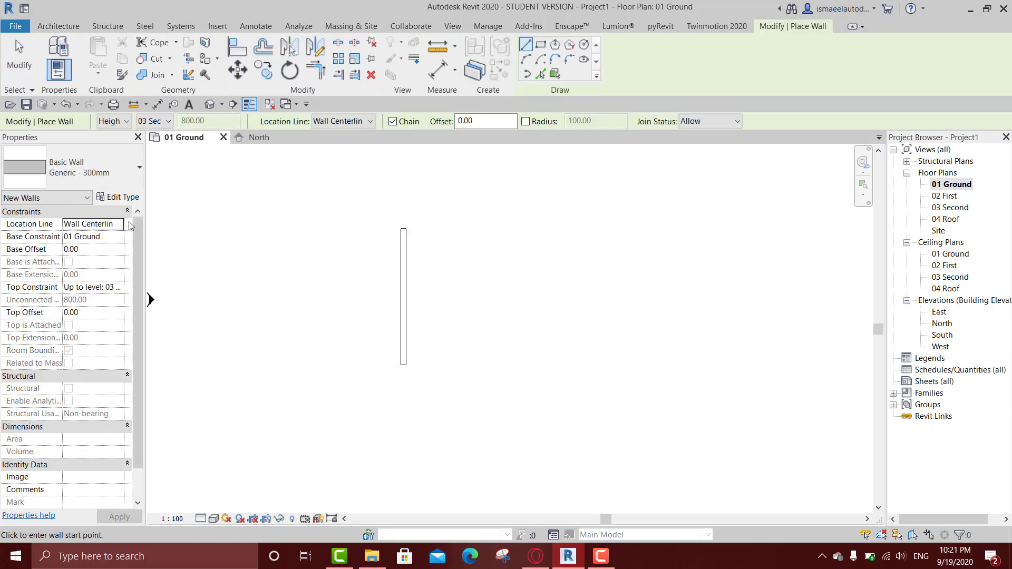
click(404, 364)
middle_drag(596, 374, 531, 375)
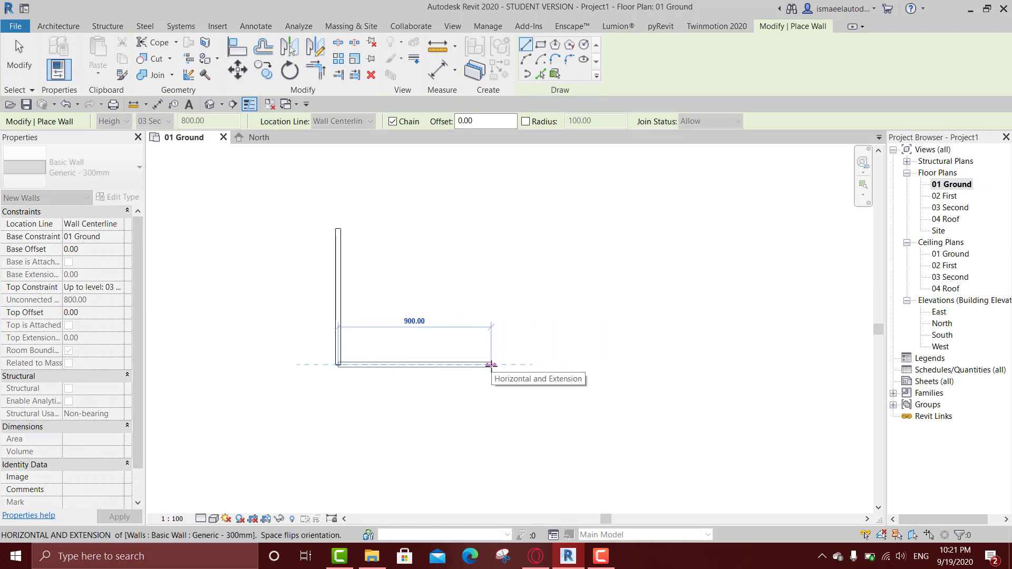
text(800)
key(Return)
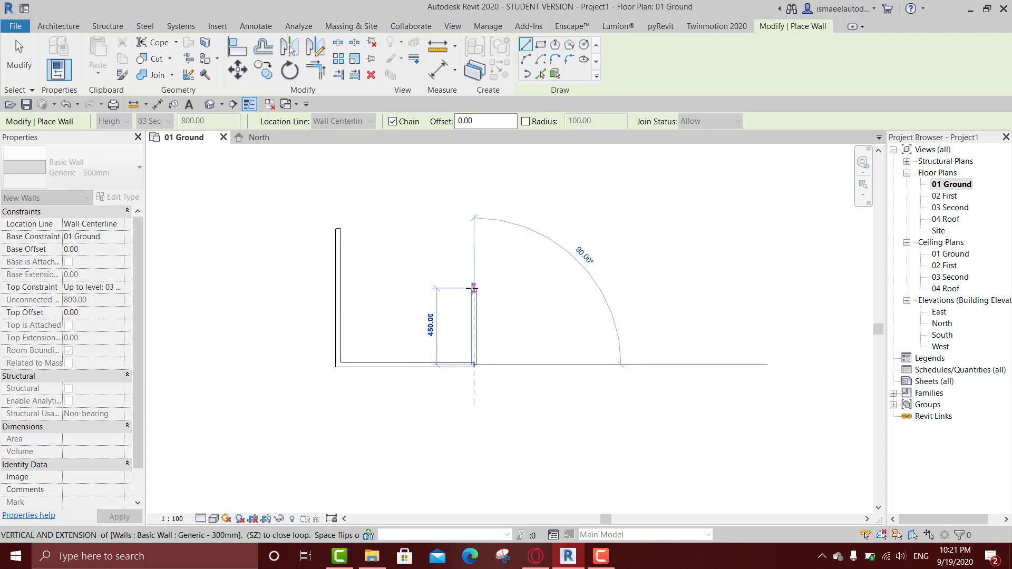
Continue the wall chain with a 400 cm wall going up and a 1200 cm wall going right
text(400)
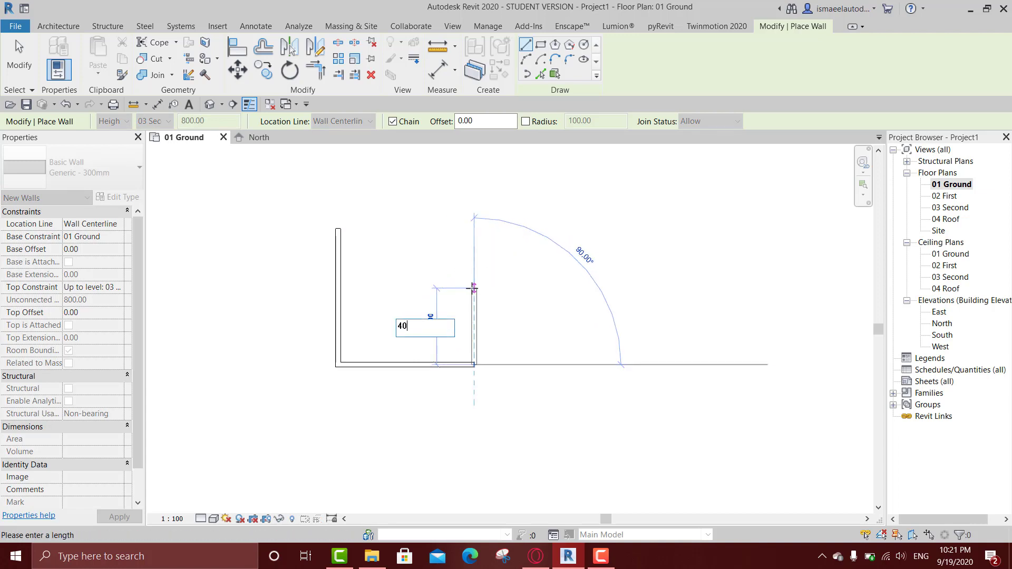
key(Return)
middle_drag(616, 299, 581, 303)
middle_drag(674, 304, 601, 366)
text(1200)
key(Return)
Add a vertical wall going up and a 2000 cm horizontal wall back in line with the first wall, and end the chain
click(584, 226)
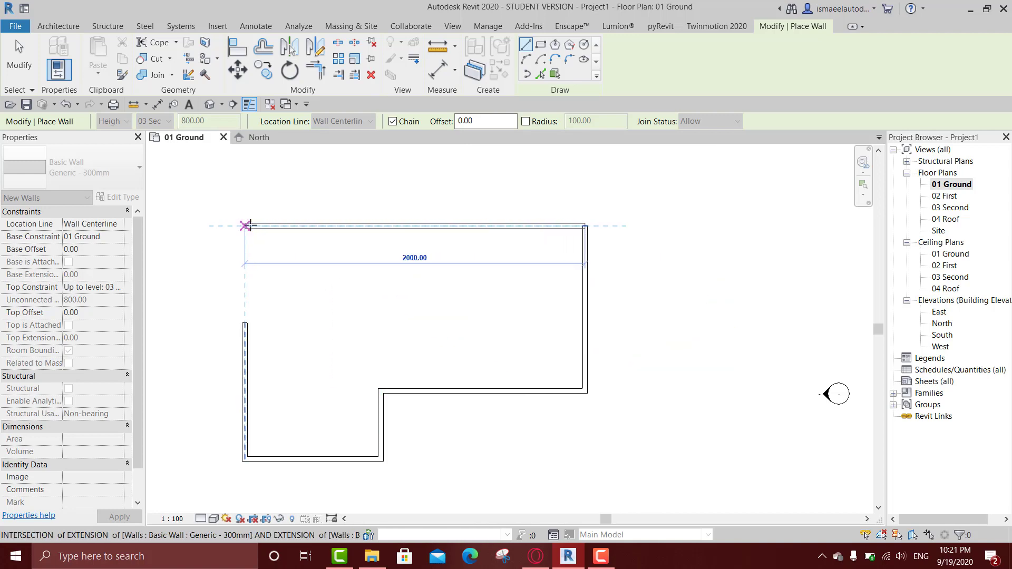
click(246, 226)
key(Escape)
key(Escape)
Trim the upper horizontal wall and the left vertical wall to a corner so the outline closes
key(t)
key(r)
click(270, 226)
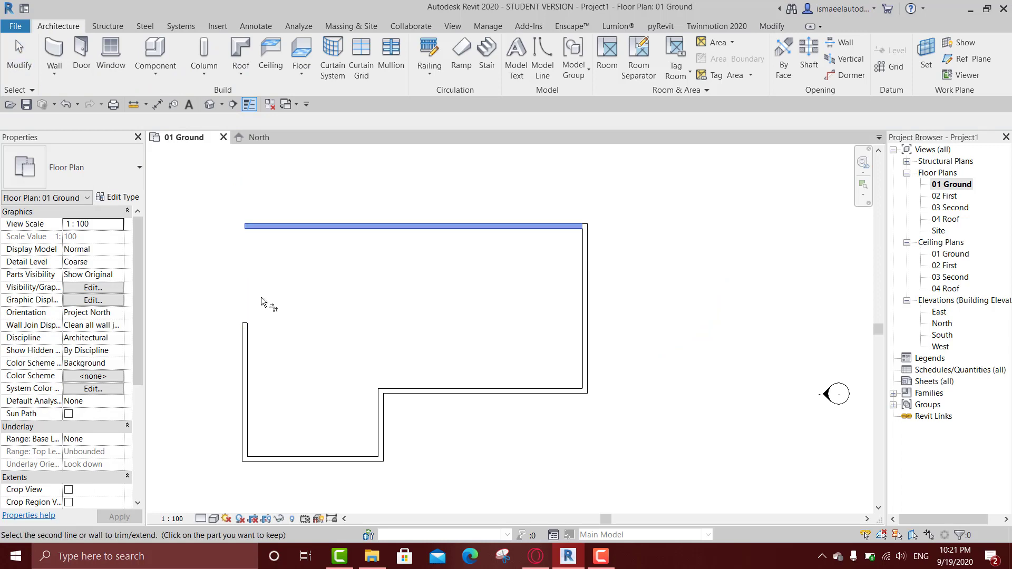
click(246, 326)
scroll(332, 299, down, 2)
scroll(332, 299, up, 2)
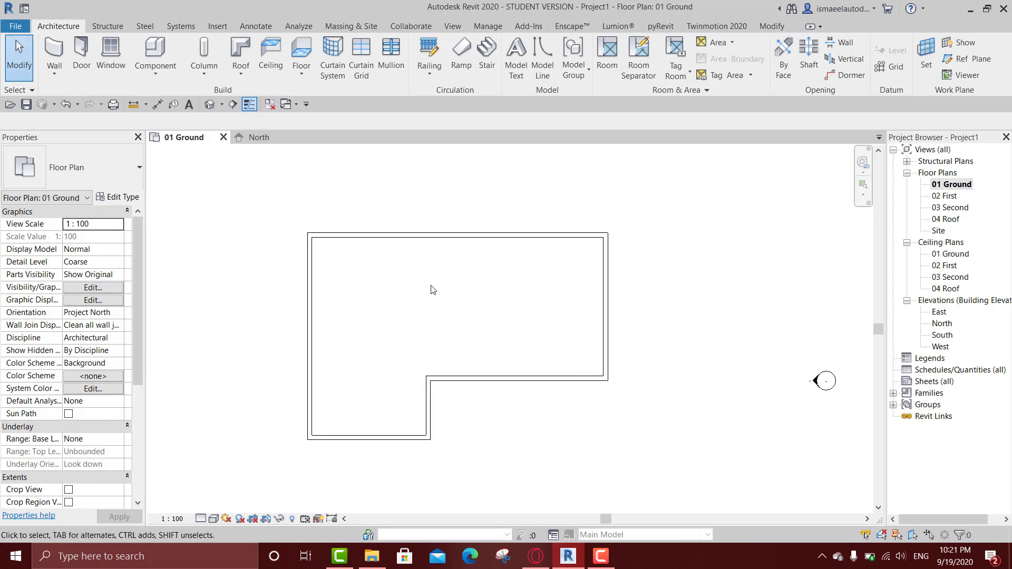
key(t)
key(r)
key(Escape)
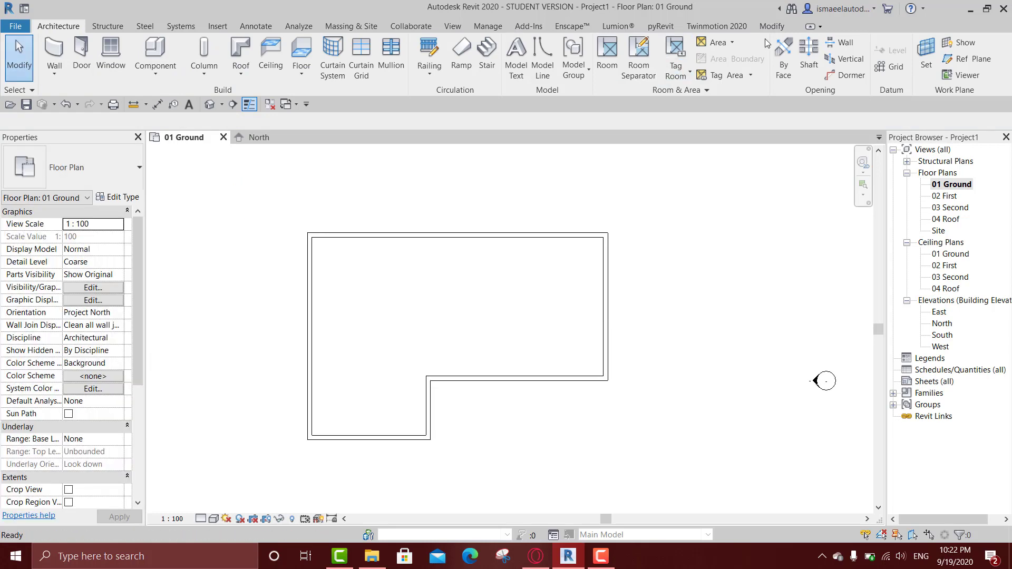
click(772, 26)
click(56, 26)
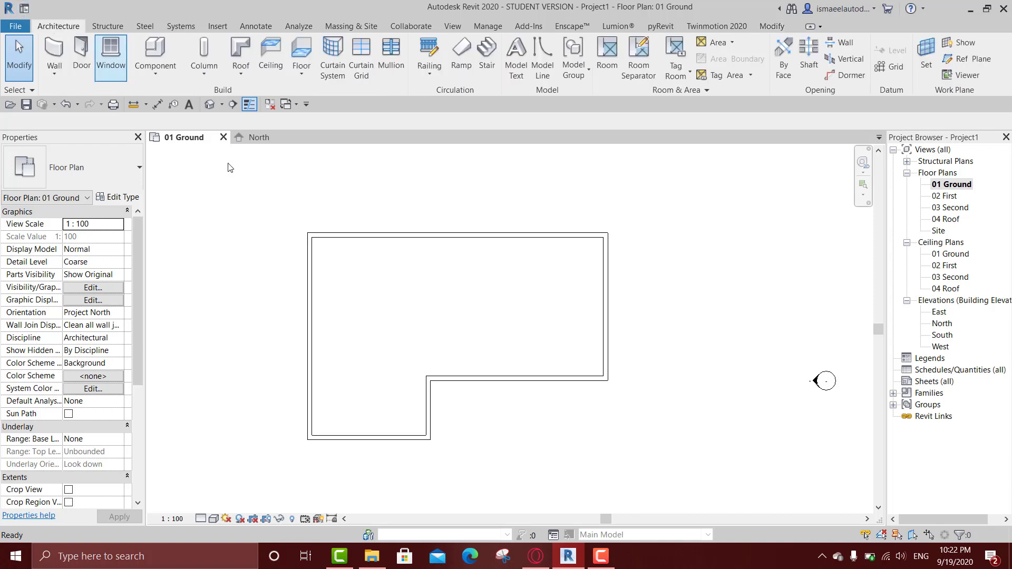
middle_drag(294, 263, 350, 216)
middle_drag(487, 244, 485, 282)
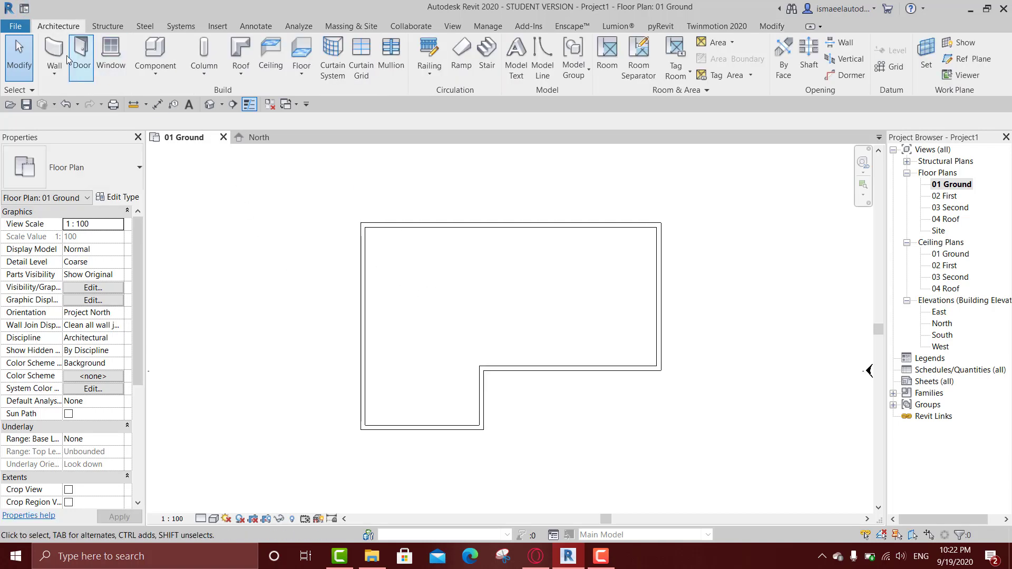
click(59, 53)
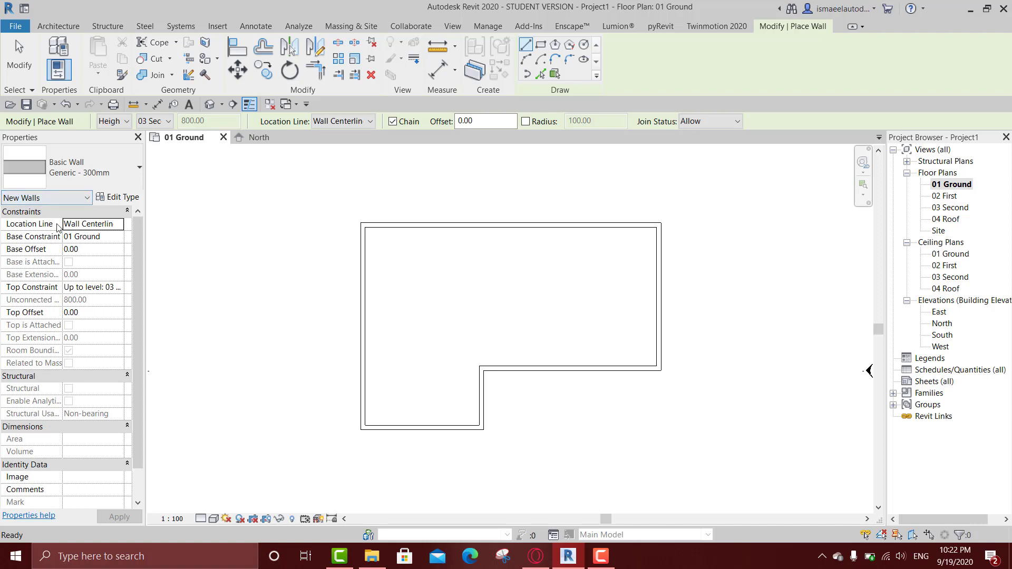
mouse_move(137, 275)
mouse_down()
mouse_move(140, 330)
mouse_move(134, 279)
mouse_up()
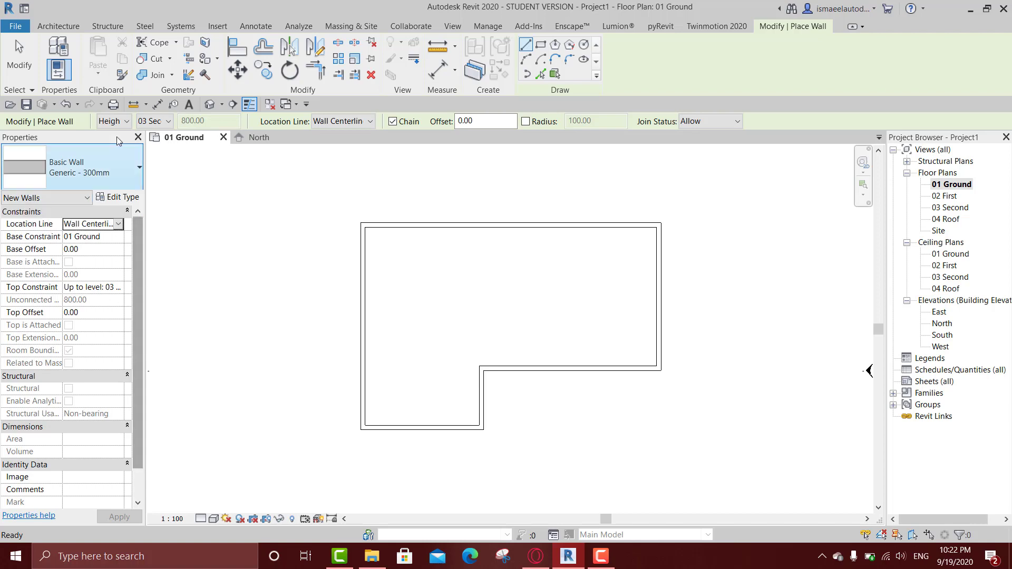
key(Escape)
key(Escape)
key(Escape)
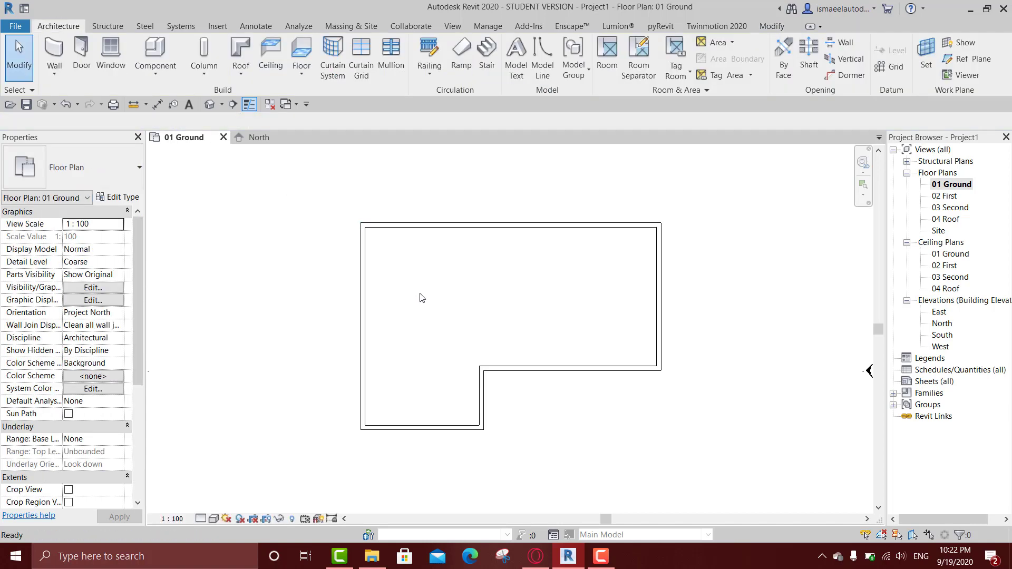
Open the default 3D view and display the walls in the Shaded visual style
key(3)
key(d)
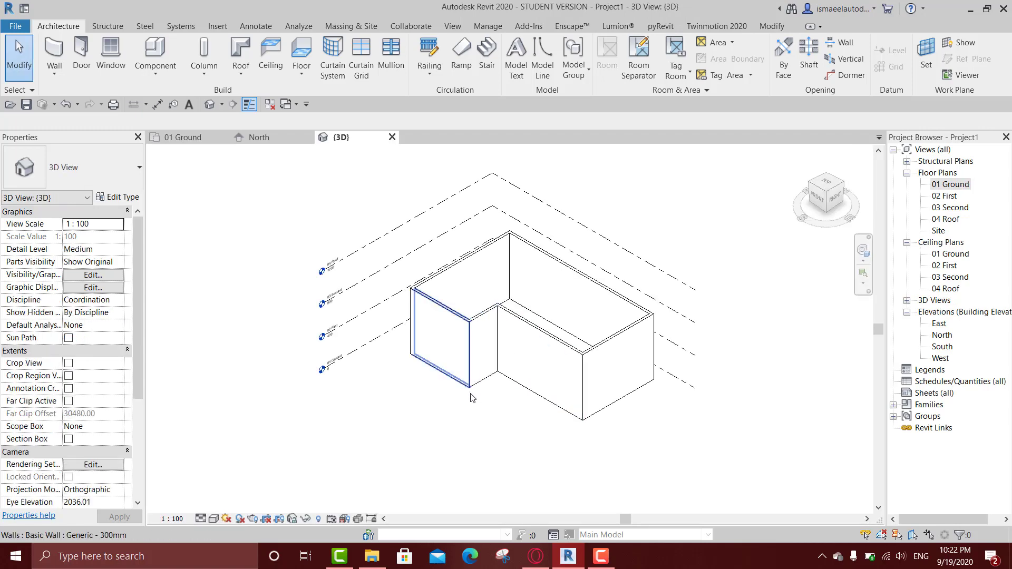
shift+middle_drag(455, 397, 508, 347)
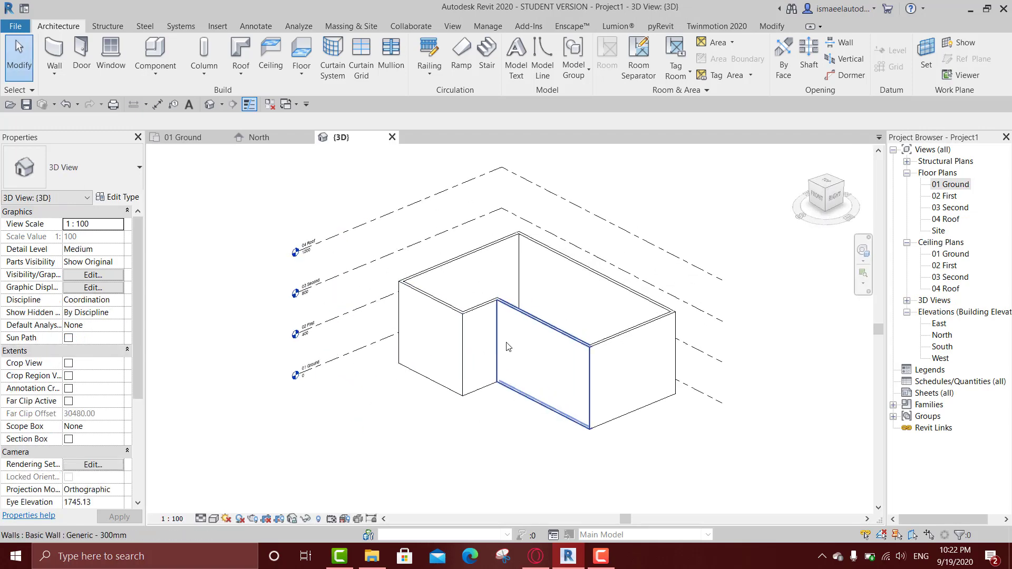
click(214, 519)
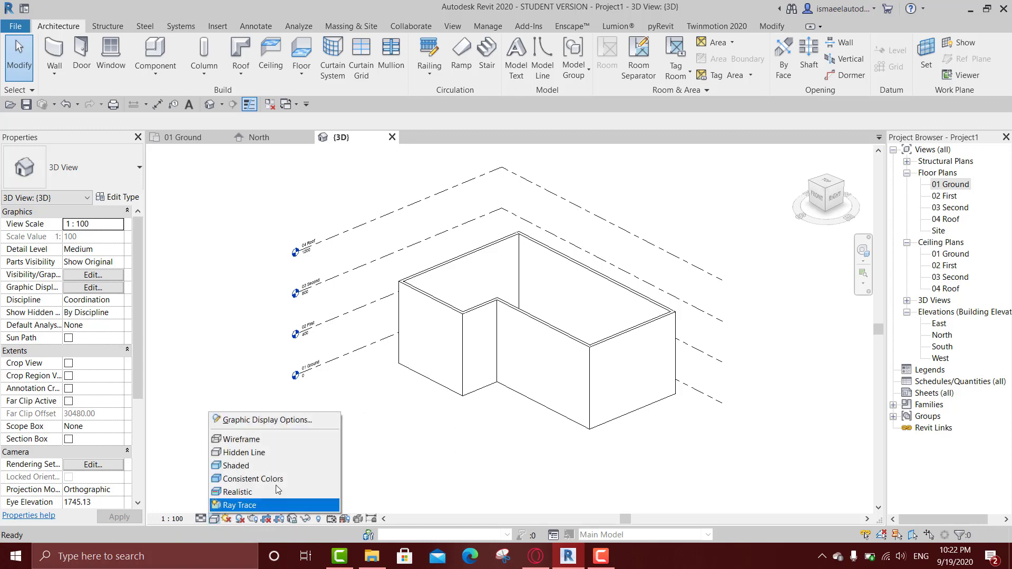
click(389, 456)
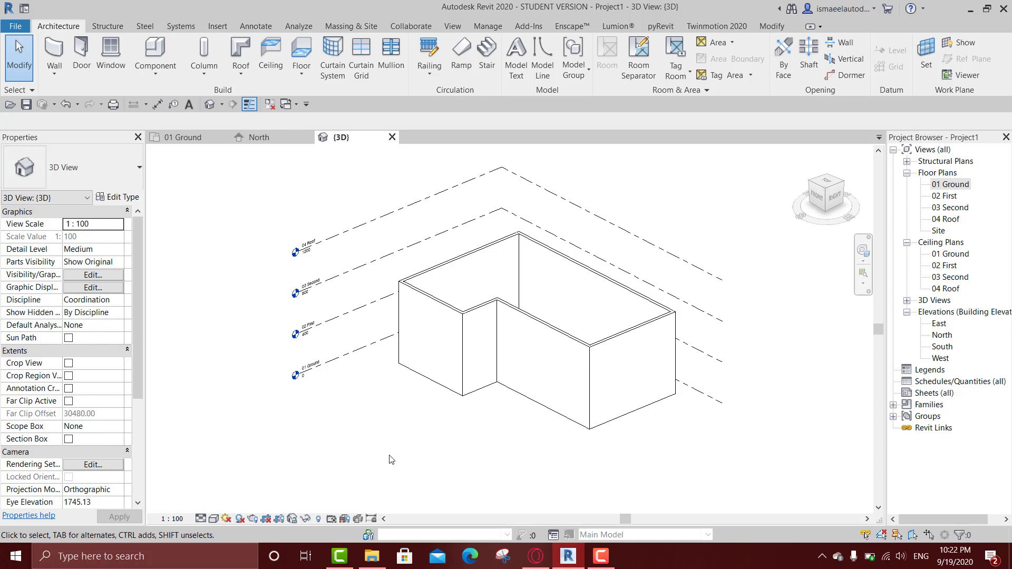
shift+middle_drag(449, 444, 505, 368)
scroll(517, 351, up, 3)
Open the layer structure of the Generic - 300mm wall type and the material choice for its Structure [1] layer
click(570, 350)
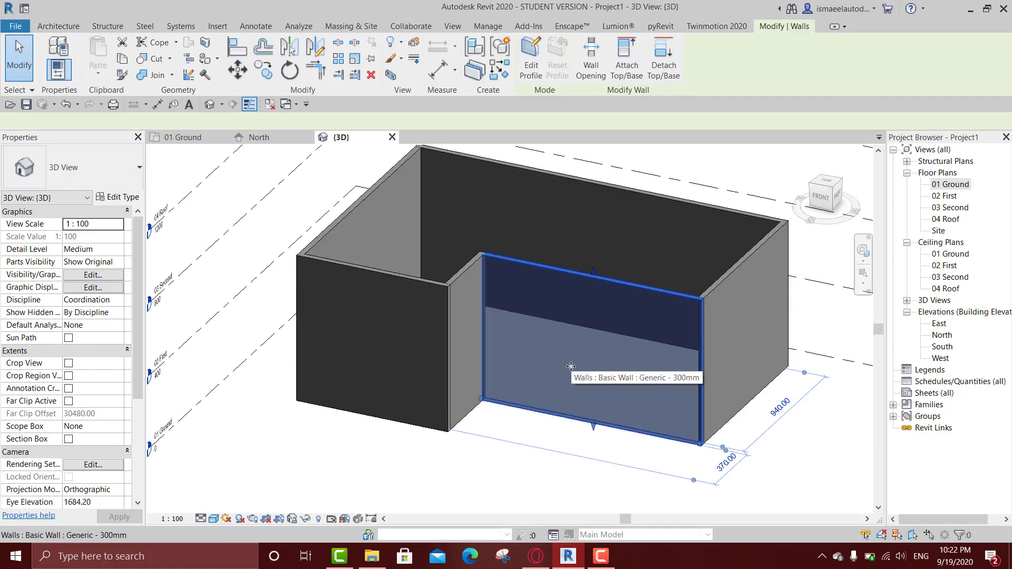
key(Escape)
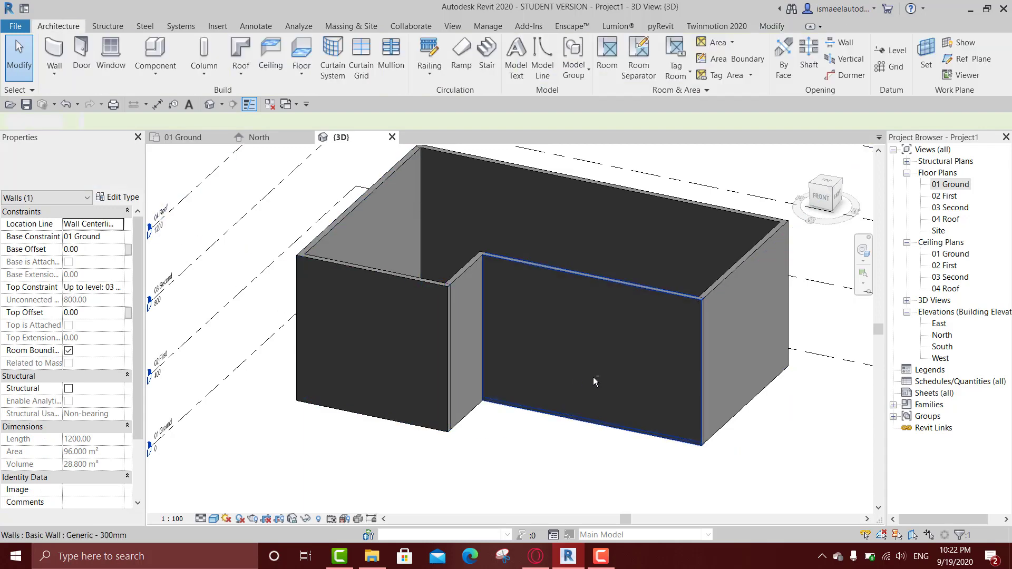
shift+middle_drag(593, 377, 551, 336)
click(552, 336)
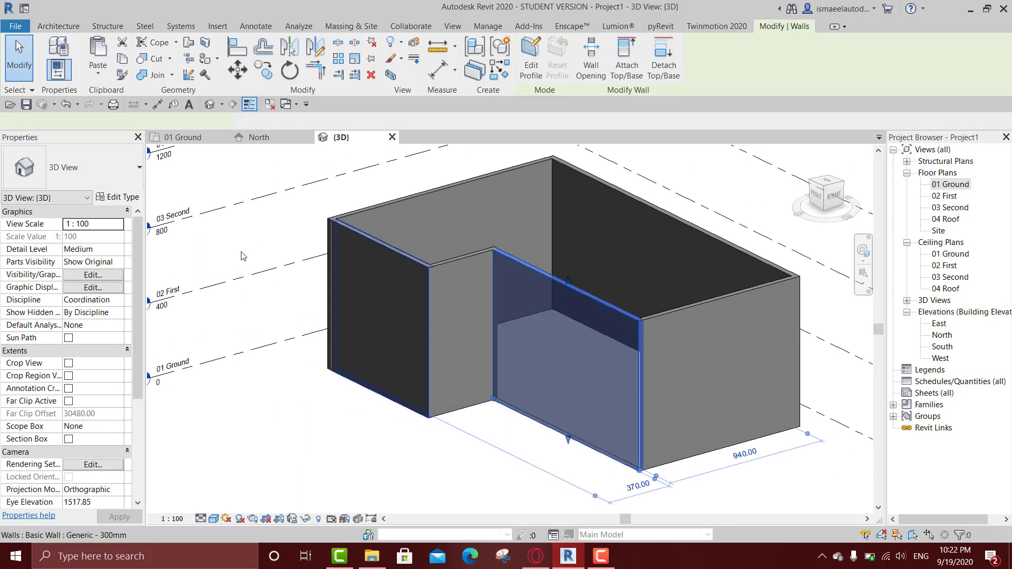
click(119, 197)
click(833, 150)
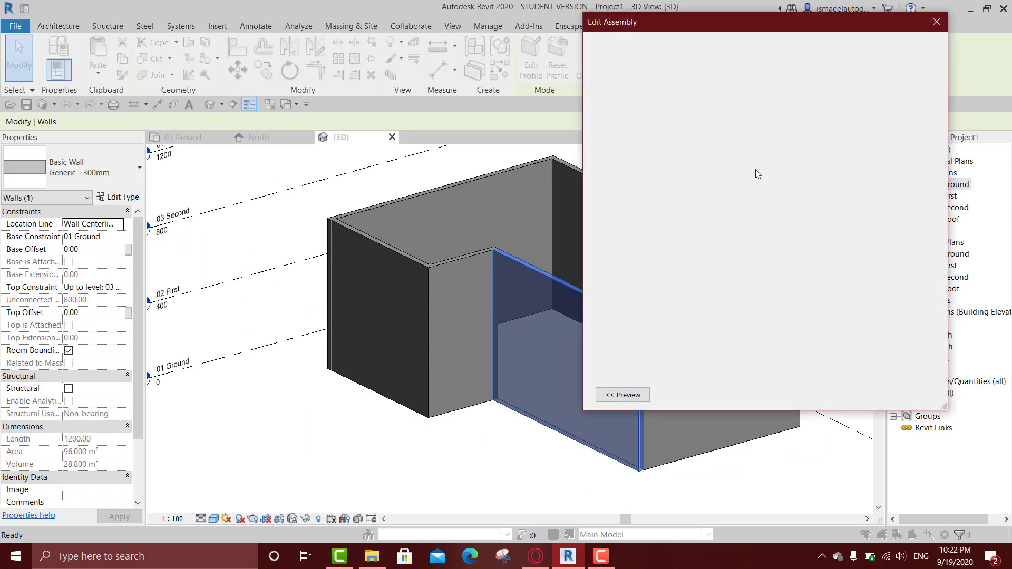
click(755, 158)
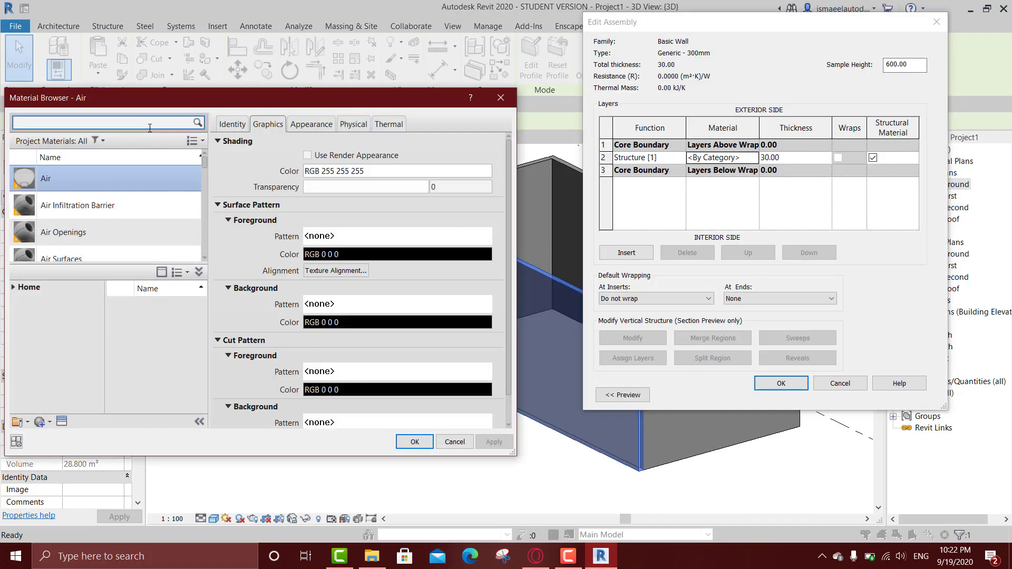
Find "white" among the materials, assign Clad - White to the structure layer, and apply the wall type changes
click(150, 127)
text(white)
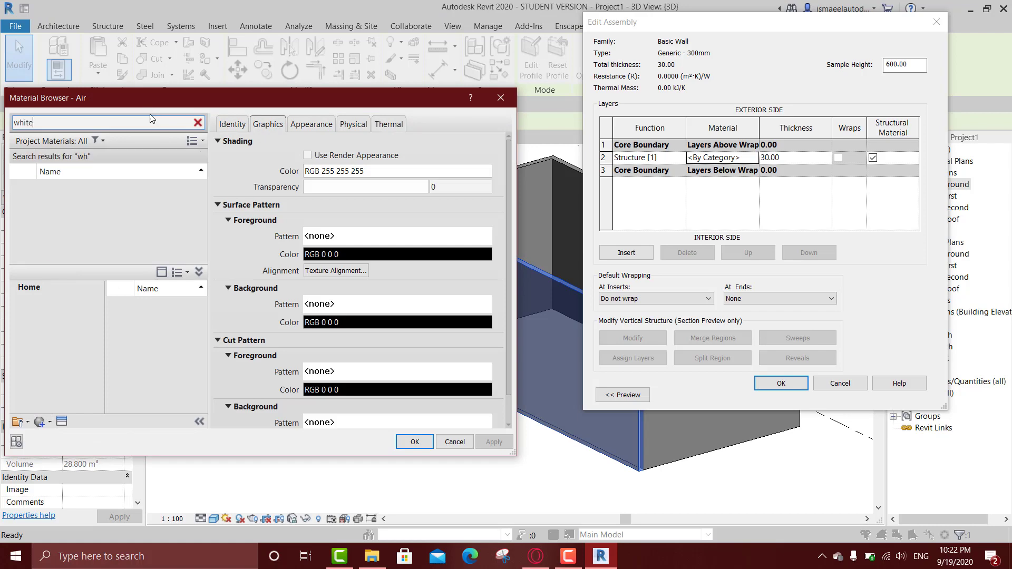
double_click(75, 241)
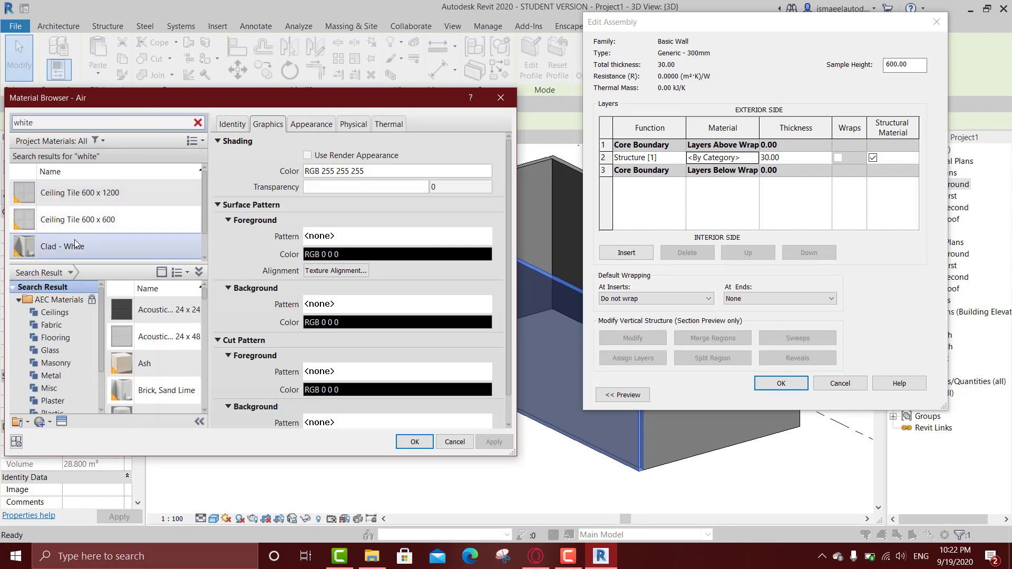
click(782, 383)
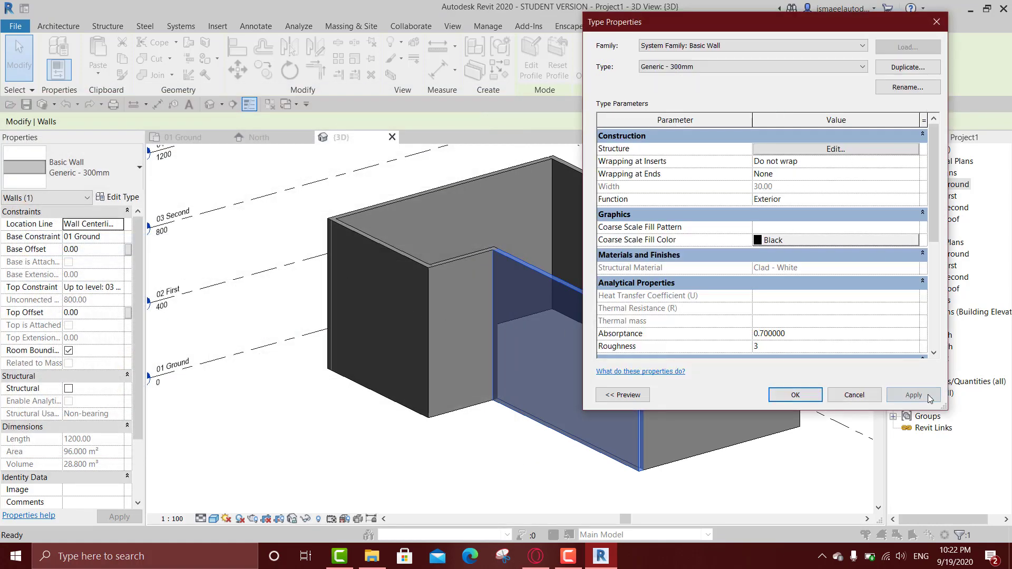
click(913, 396)
click(796, 395)
key(Escape)
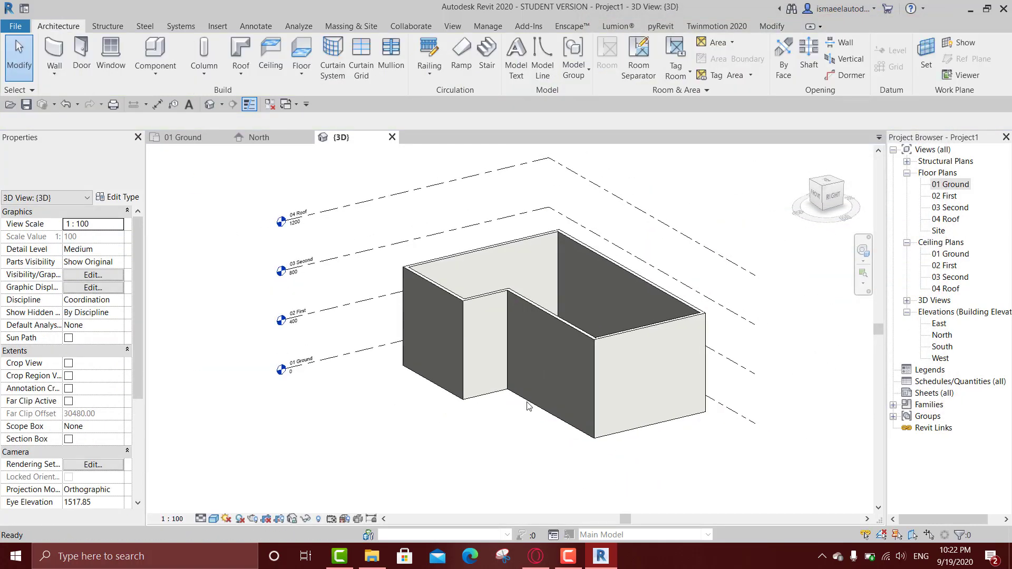
Select the whole chain of connected walls and move it freely to a new position in the 3D view
key(Tab)
drag(574, 354, 517, 388)
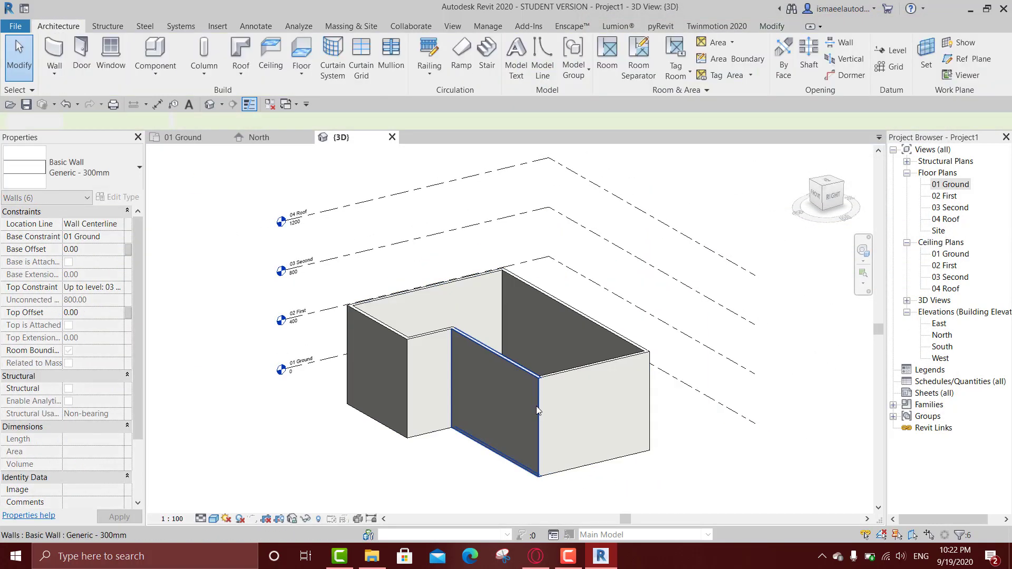
middle_drag(525, 415, 605, 375)
key(Tab)
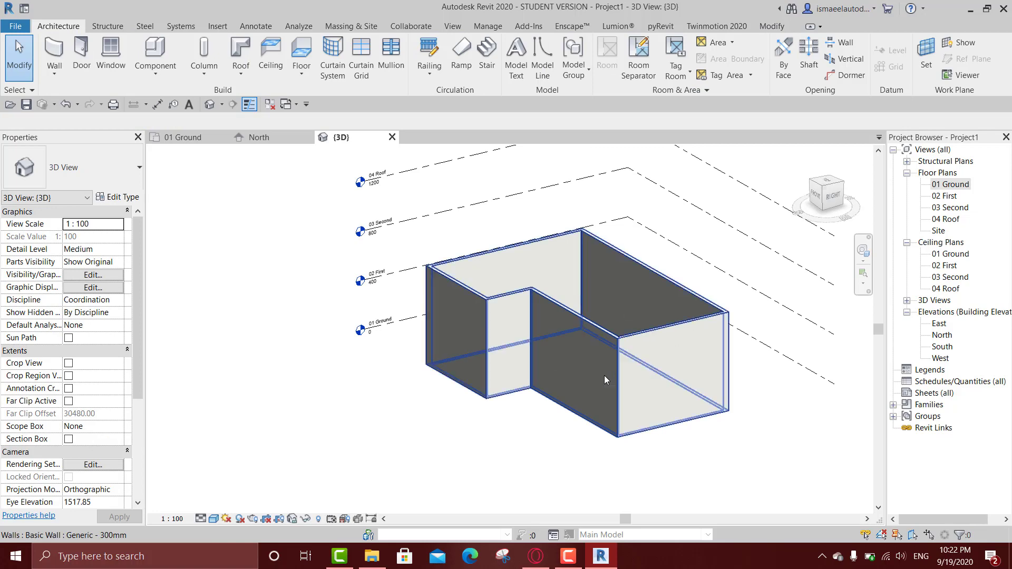
click(604, 375)
mouse_move(605, 375)
mouse_down()
mouse_move(592, 396)
mouse_move(621, 386)
mouse_up()
middle_drag(608, 330, 548, 253)
scroll(548, 254, up, 2)
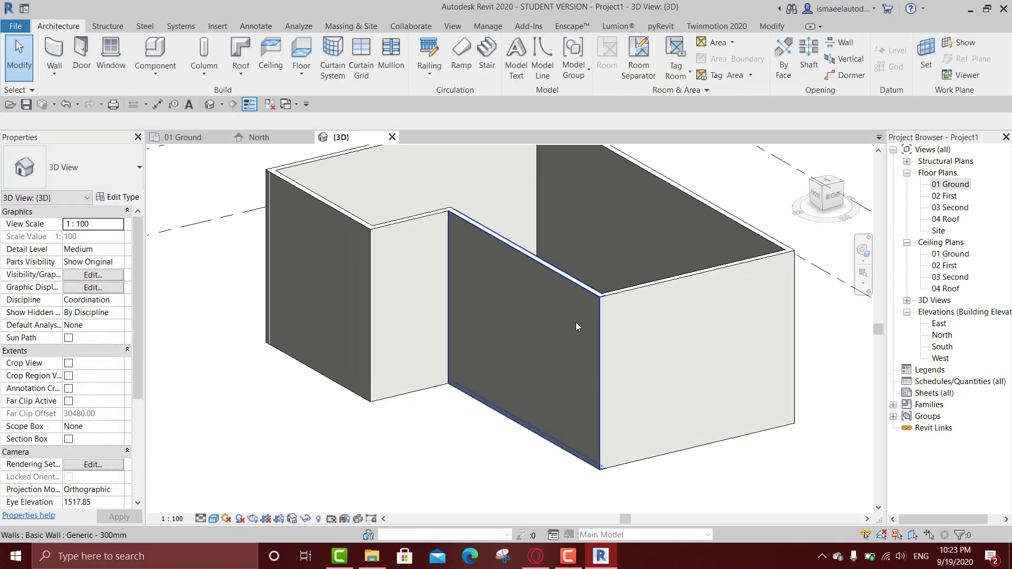
Return to the 01 Ground floor plan, start the Door command, and open the list of available door types
double_click(942, 184)
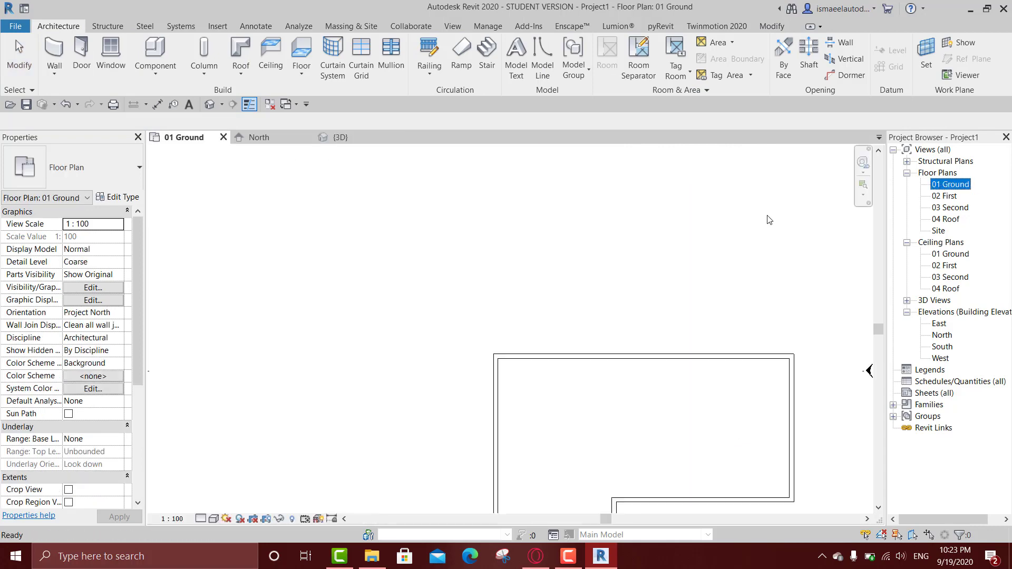
scroll(447, 278, down, 4)
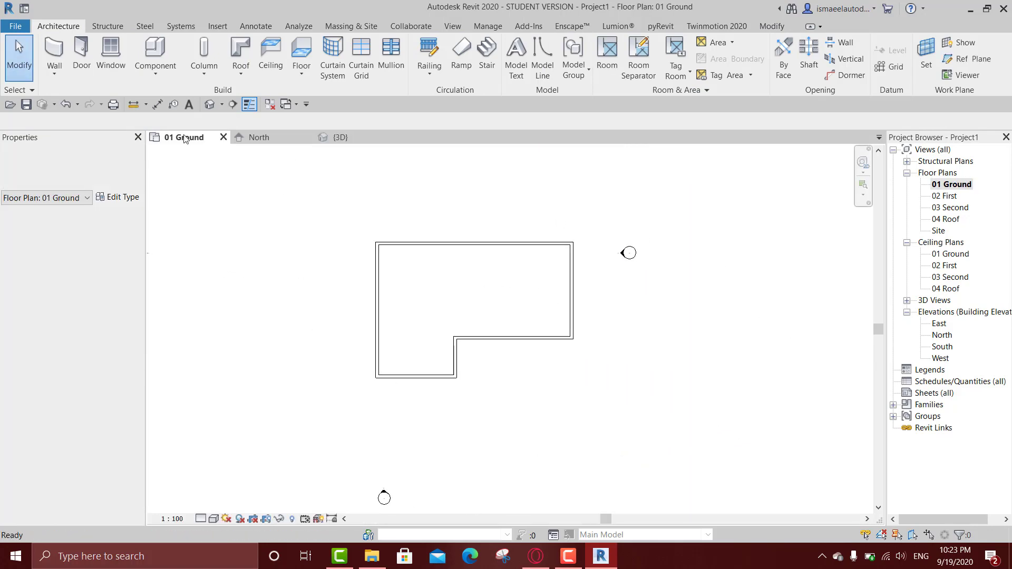
key(Escape)
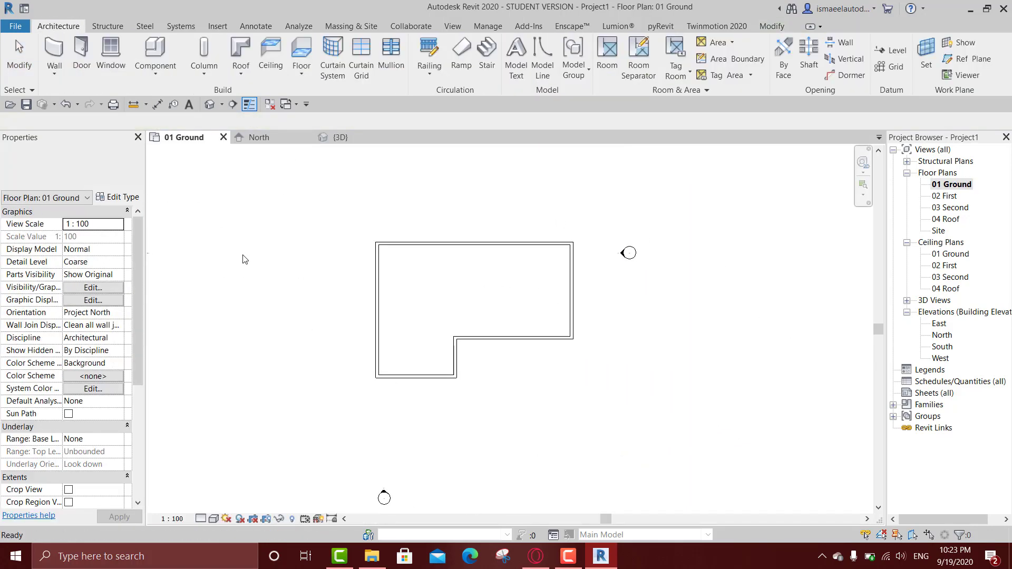
click(77, 75)
click(102, 183)
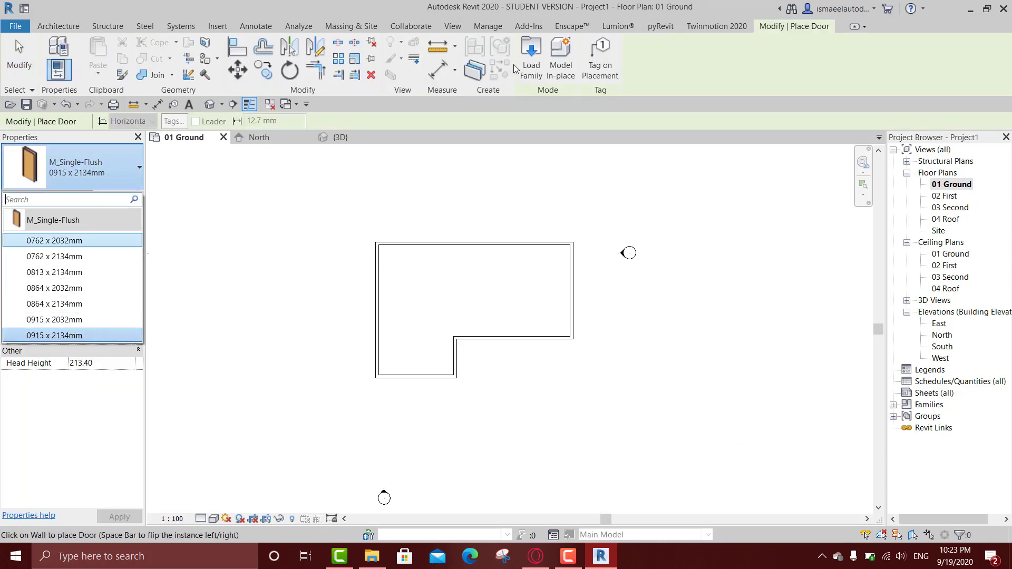
Load the M_Door-Interior-Double-Full Glass-Wood family from the Residential doors folder with the 1600 x 2100mm type
click(531, 59)
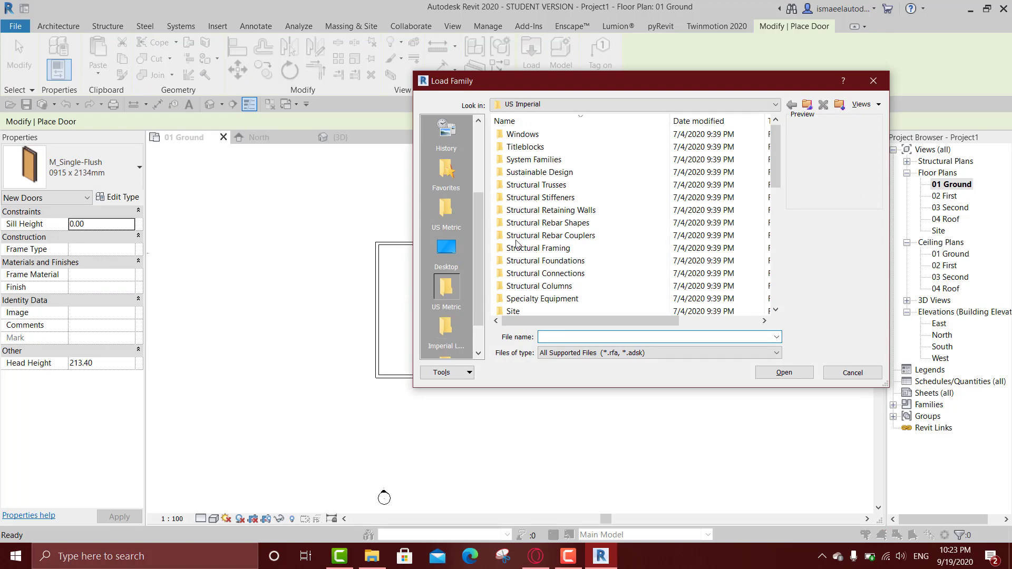
scroll(519, 232, down, 5)
double_click(522, 172)
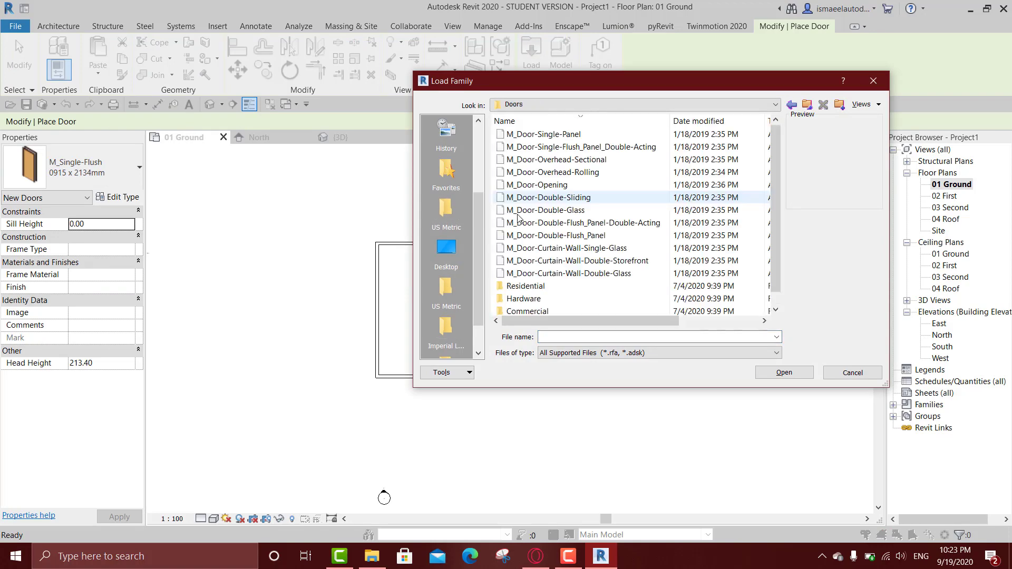
double_click(553, 285)
click(553, 286)
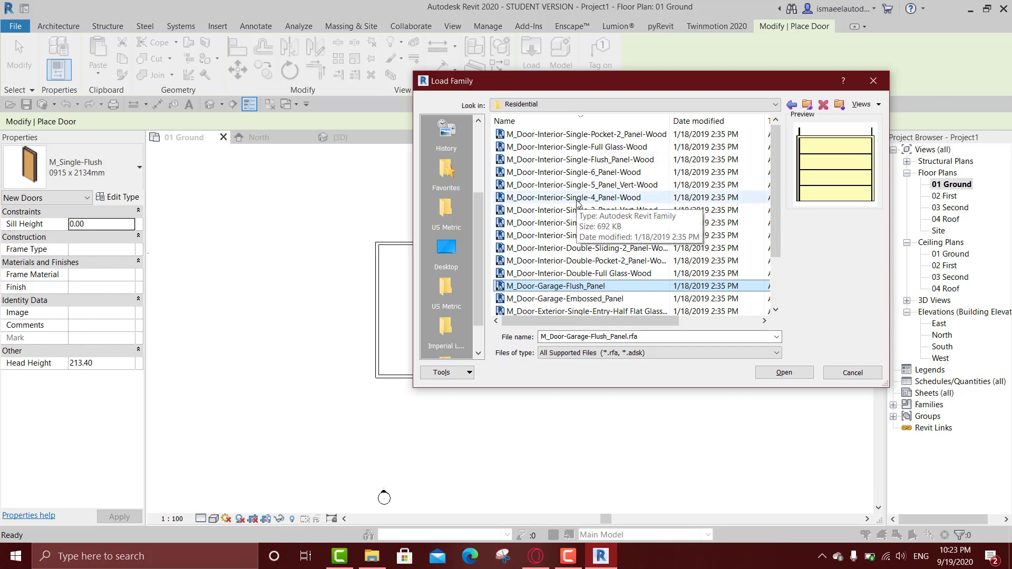
key(Up)
key(Up)
key(Up)
key(Down)
key(Down)
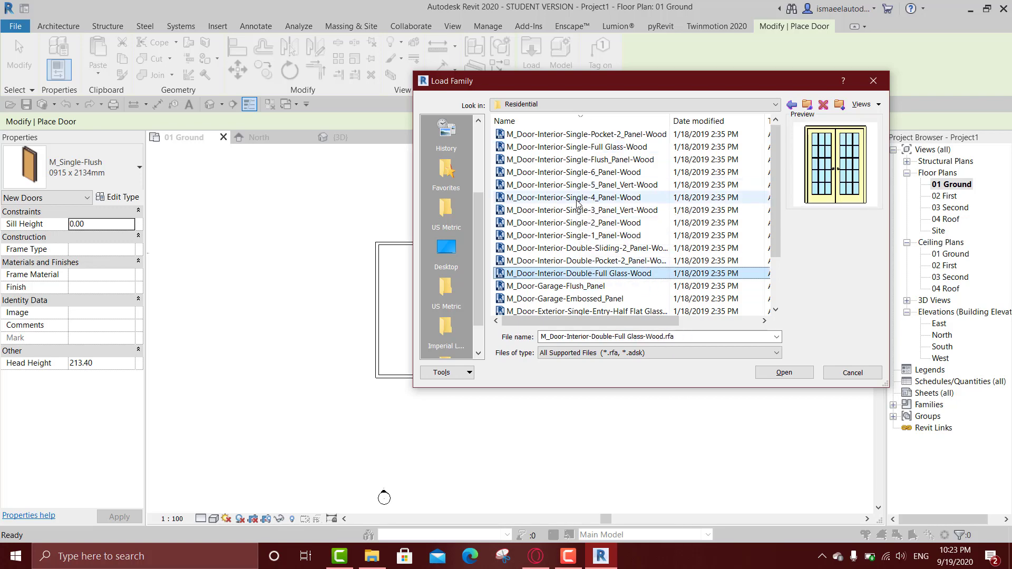
key(Return)
click(478, 317)
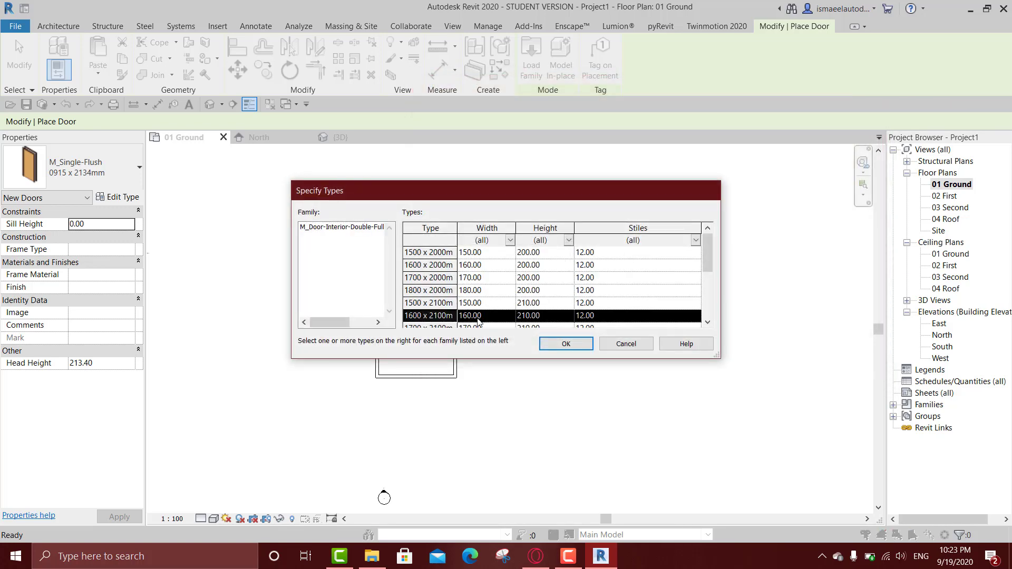
click(567, 343)
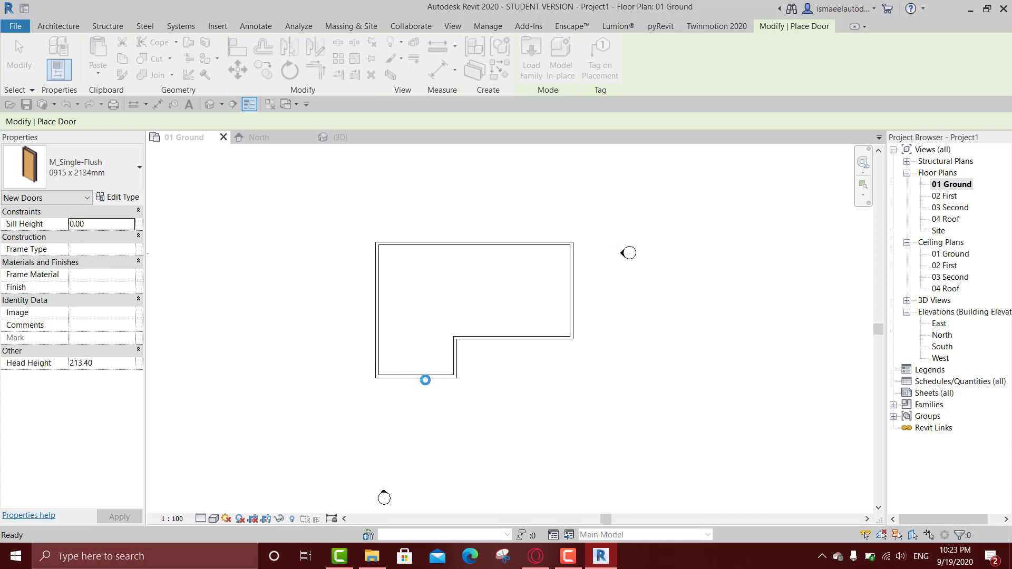
Place the double glass door in the short lower wall, about 50 cm from the inner face of the adjoining wall on the right
scroll(426, 380, up, 5)
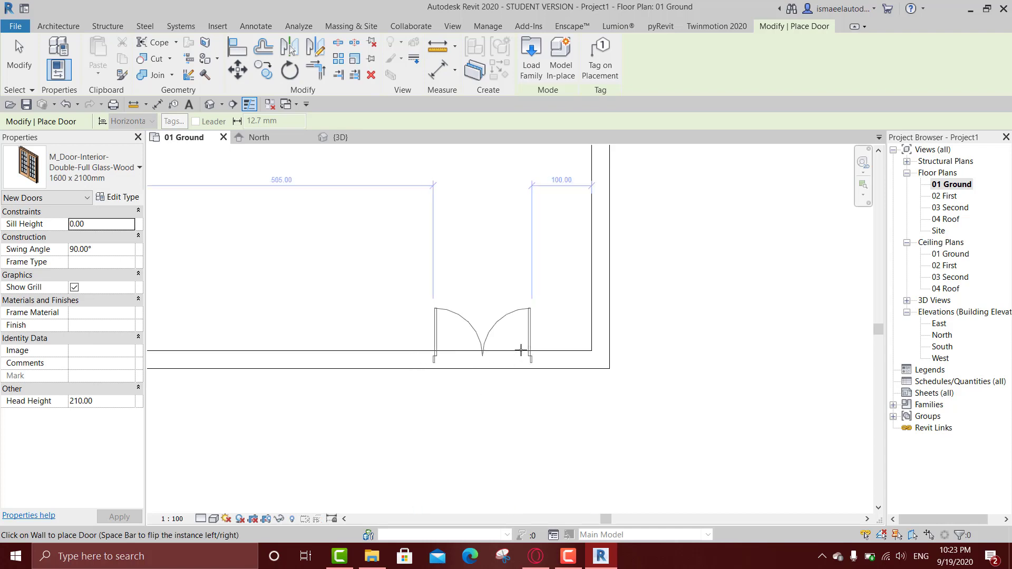
click(549, 385)
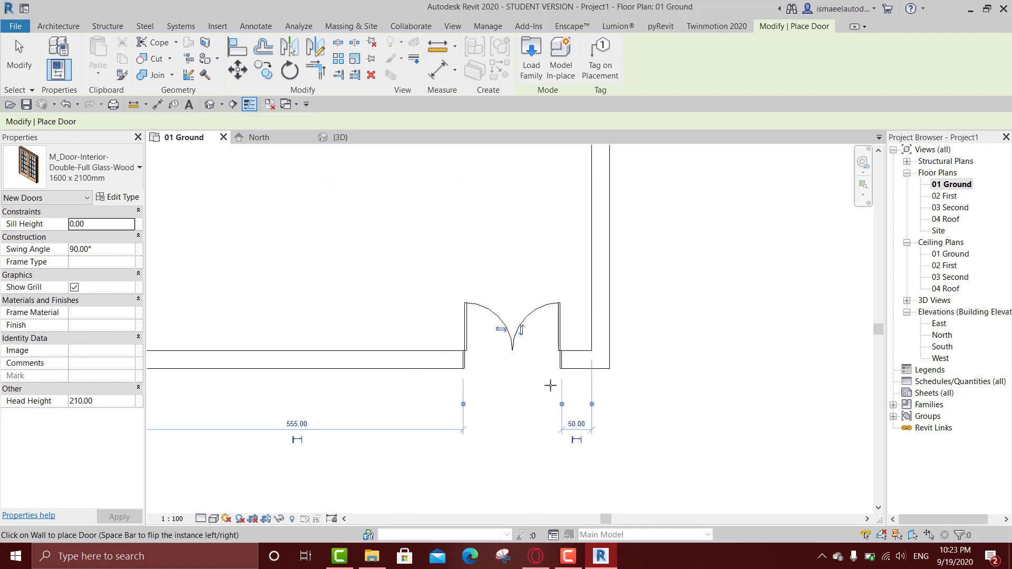
scroll(413, 426, down, 2)
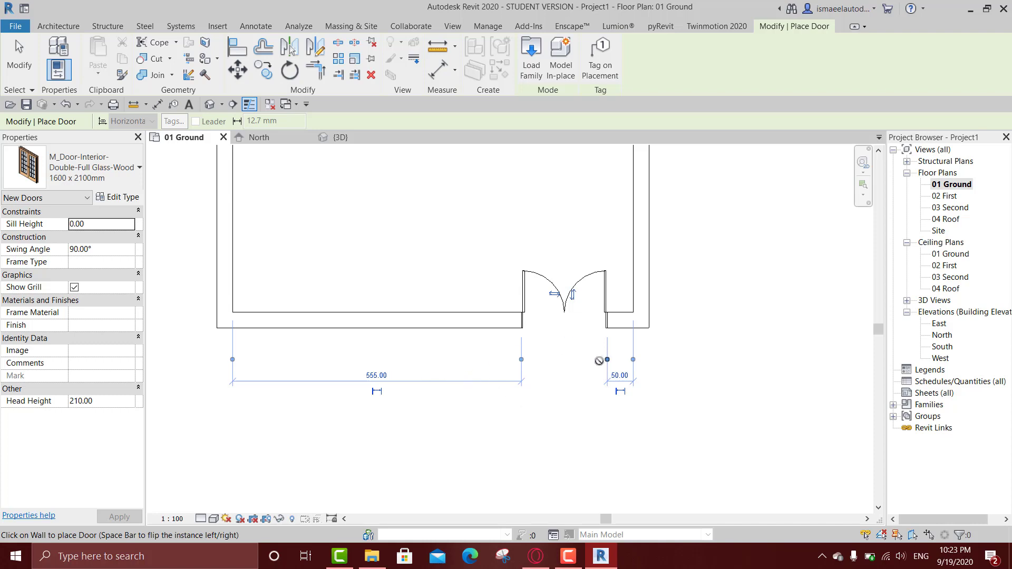
middle_drag(599, 361, 571, 355)
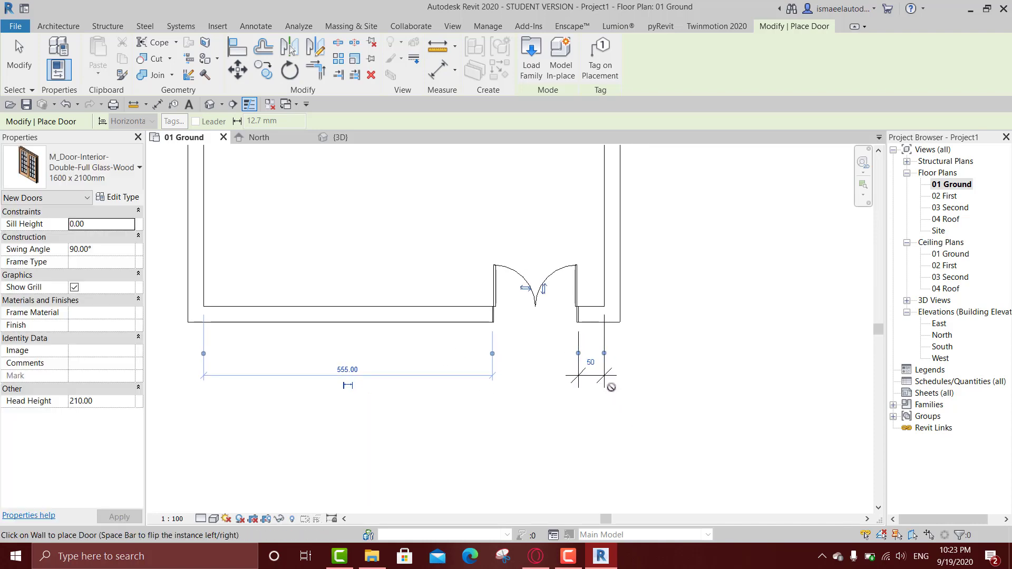
Make the temporary dimension between the door and the adjacent wall permanent, and delete that dimension
click(594, 385)
key(Escape)
key(Escape)
click(593, 376)
key(Delete)
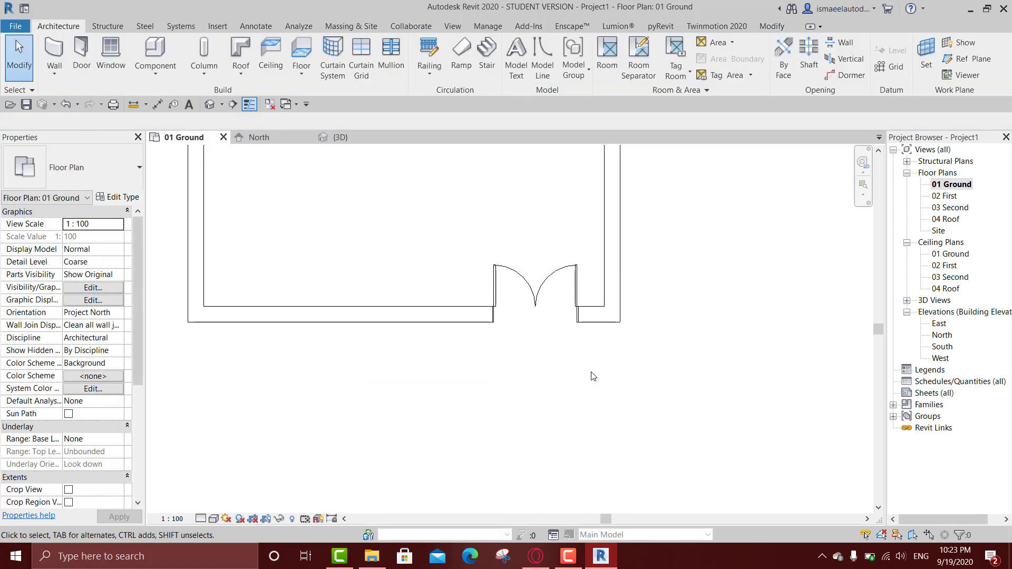
Add an aligned dimension across the width of the building's lower projection, between its two side walls above the door
scroll(593, 376, down, 2)
key(d)
key(i)
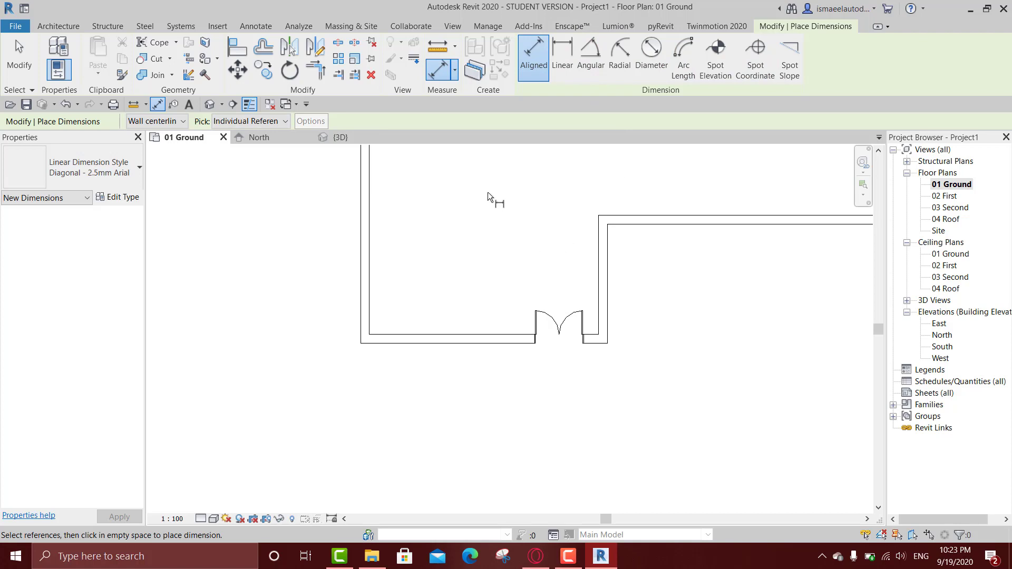
middle_drag(488, 197, 443, 288)
scroll(443, 287, down, 2)
middle_drag(527, 162, 517, 205)
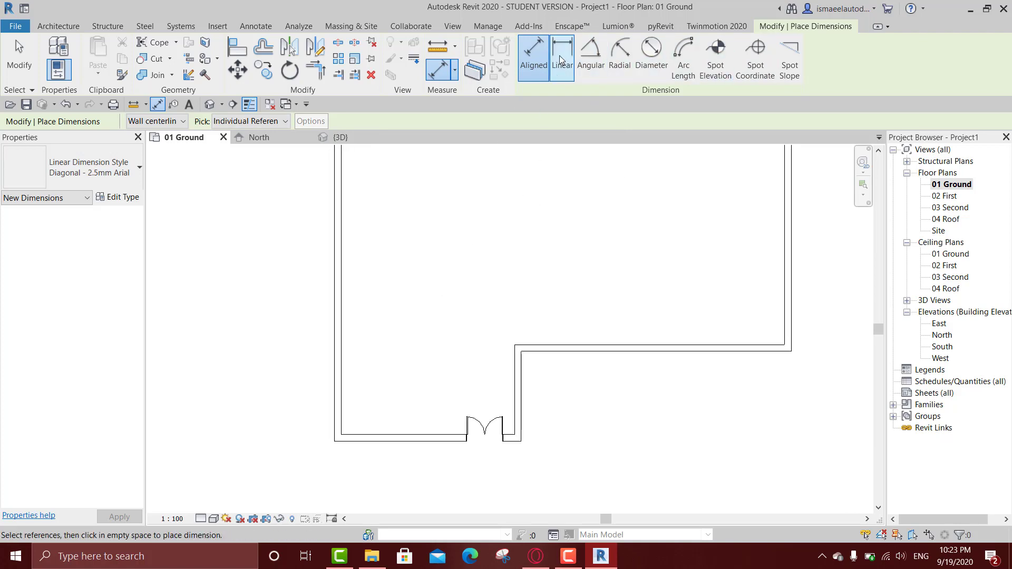
click(336, 381)
click(518, 381)
click(463, 394)
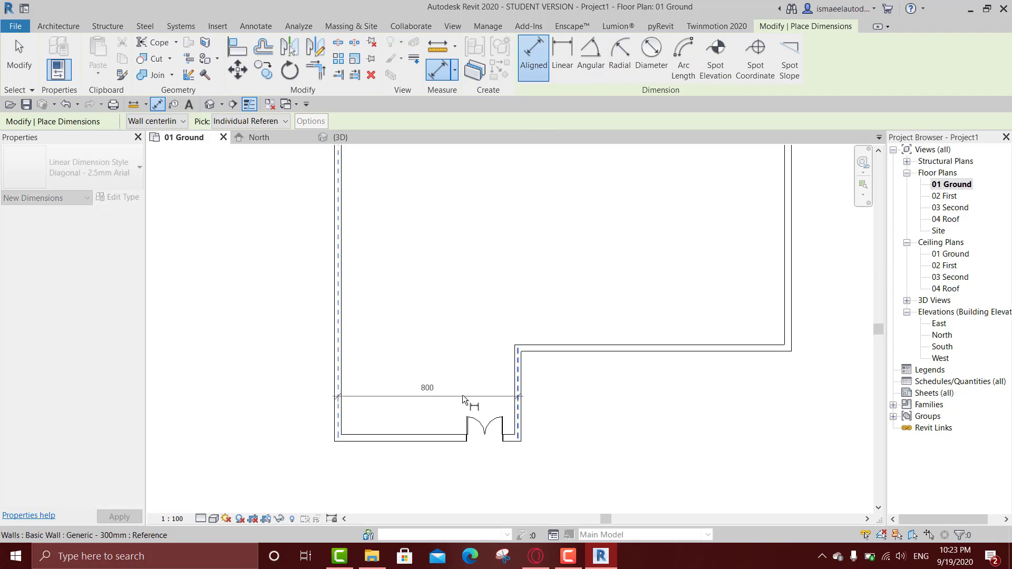
click(563, 56)
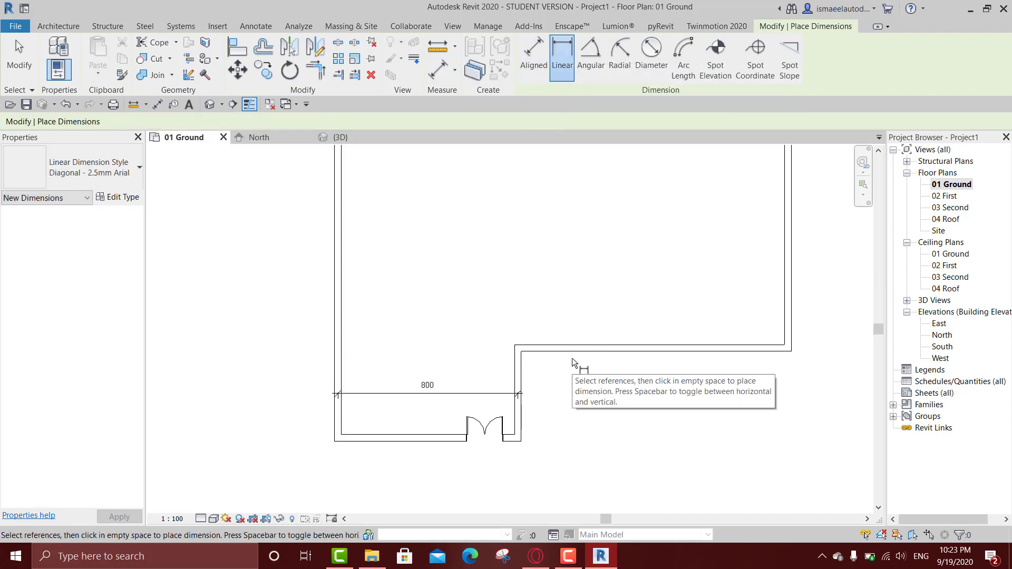
middle_drag(626, 319, 599, 351)
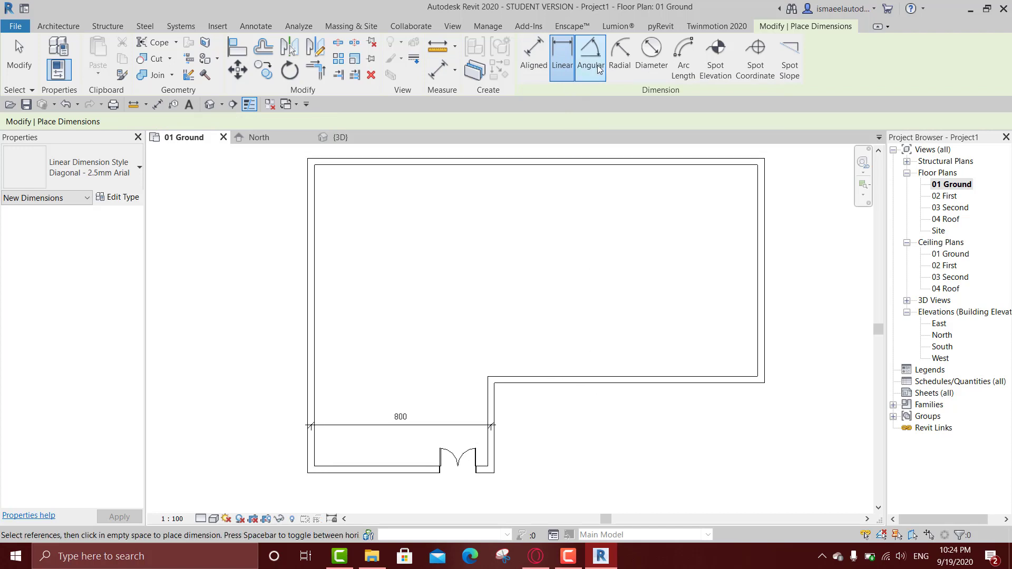
key(Escape)
key(Escape)
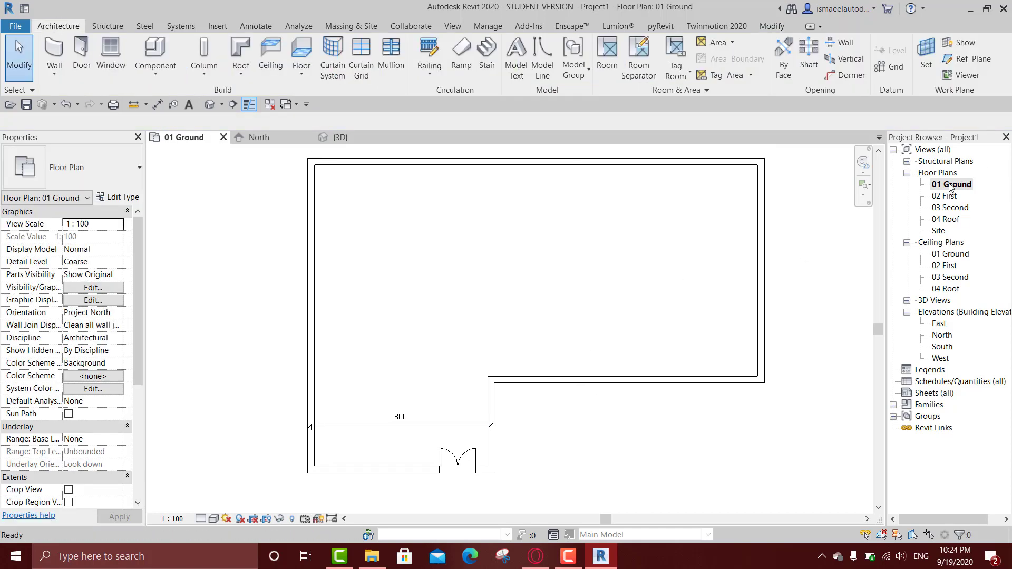
Open the North elevation, start a model line, and pick the building's wall face as the work plane
double_click(951, 187)
double_click(942, 335)
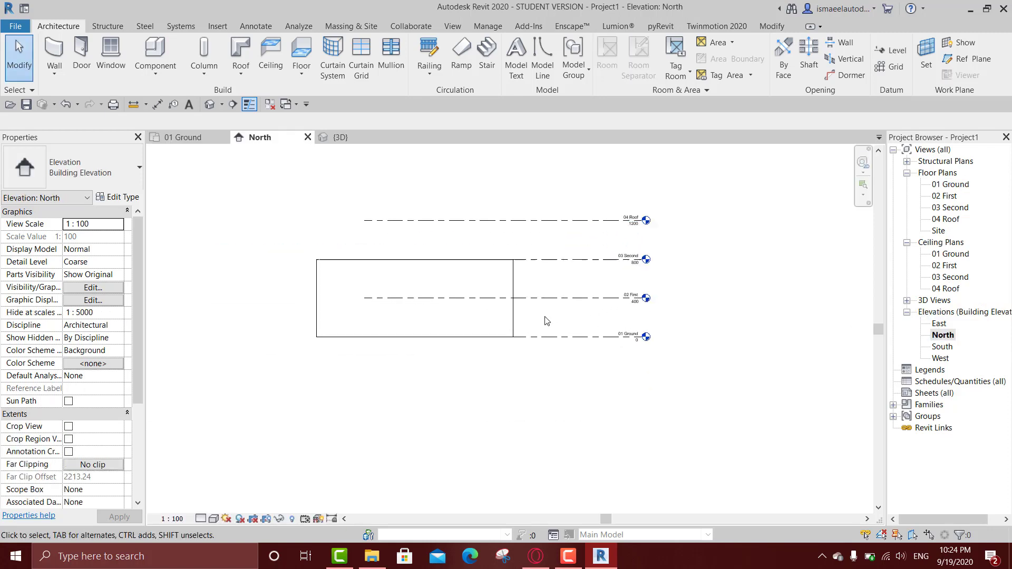
scroll(563, 290, up, 2)
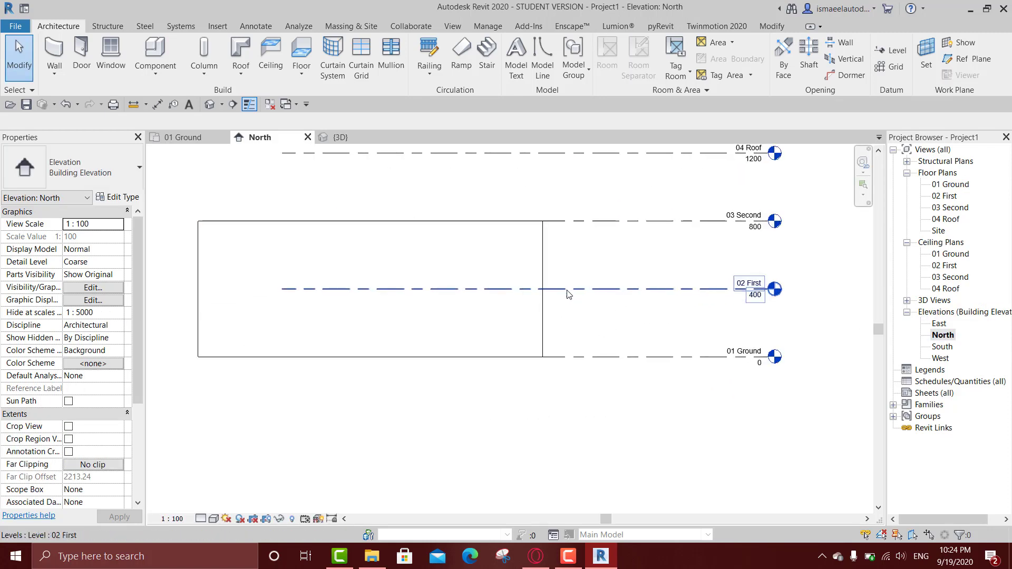
key(w)
key(a)
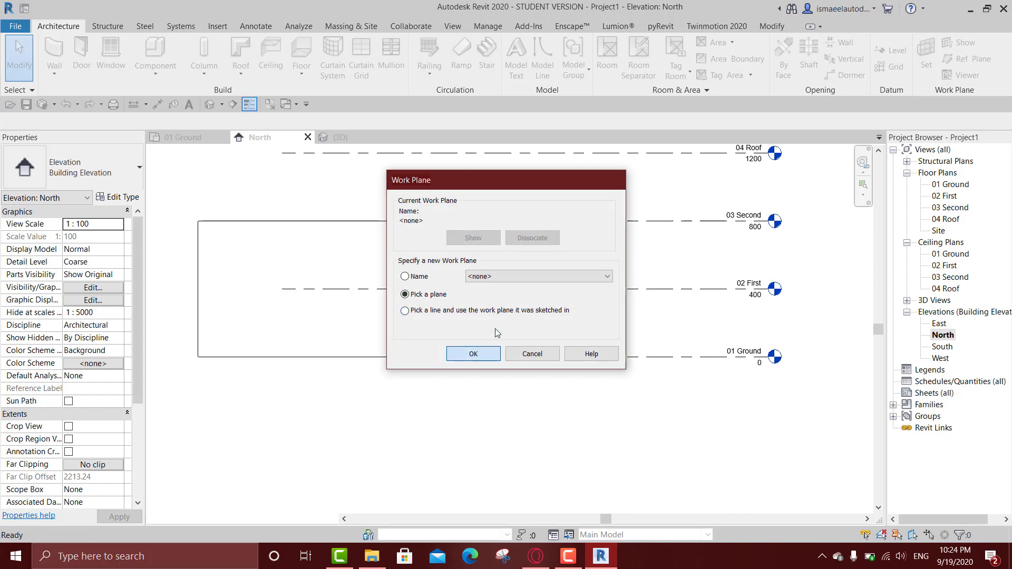
click(473, 354)
click(495, 321)
Draw a sloped model line across the wall's end edge, from the 01 Ground level up to the 02 First level
scroll(510, 319, up, 2)
scroll(510, 323, up, 1)
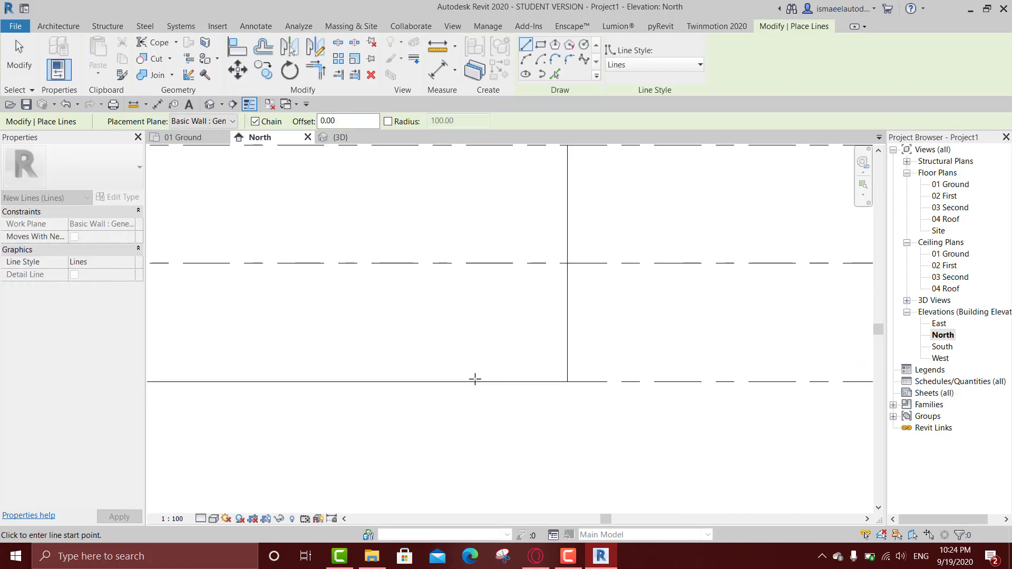
click(470, 380)
click(639, 264)
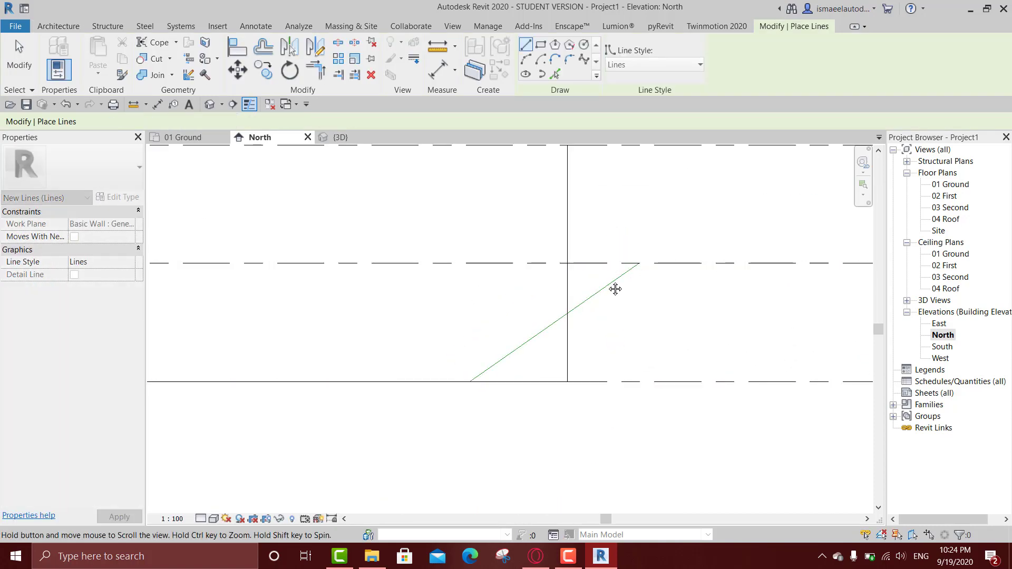
key(Escape)
key(Escape)
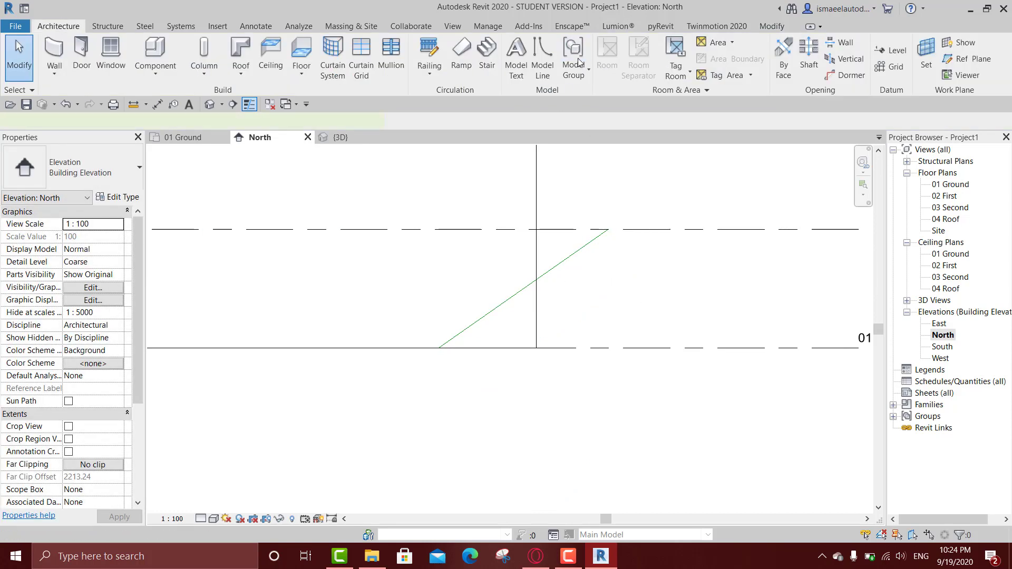
Add an angular dimension between the sloped model line and the 01 Ground level line
key(d)
key(i)
click(591, 52)
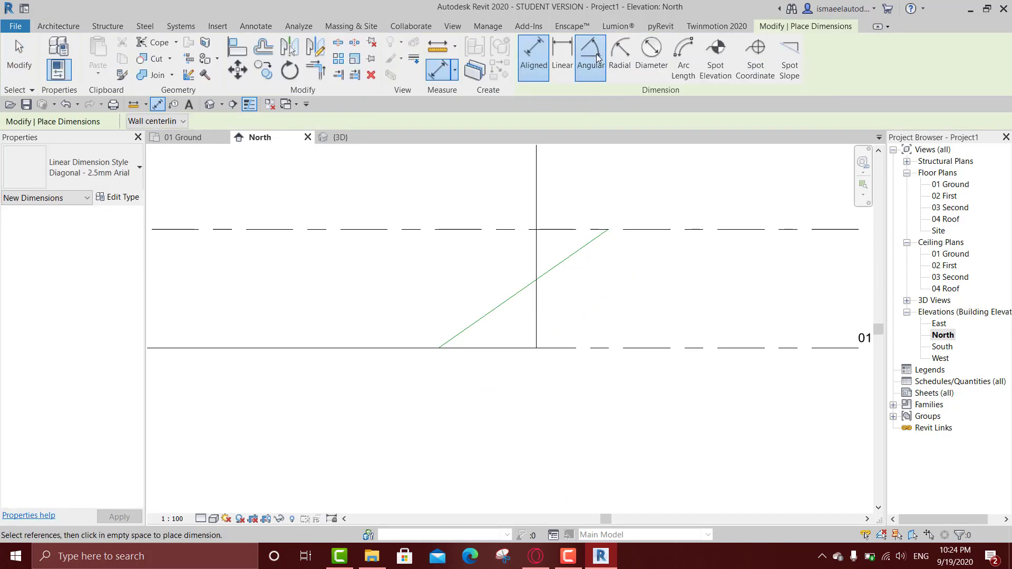
click(572, 257)
click(593, 347)
click(597, 299)
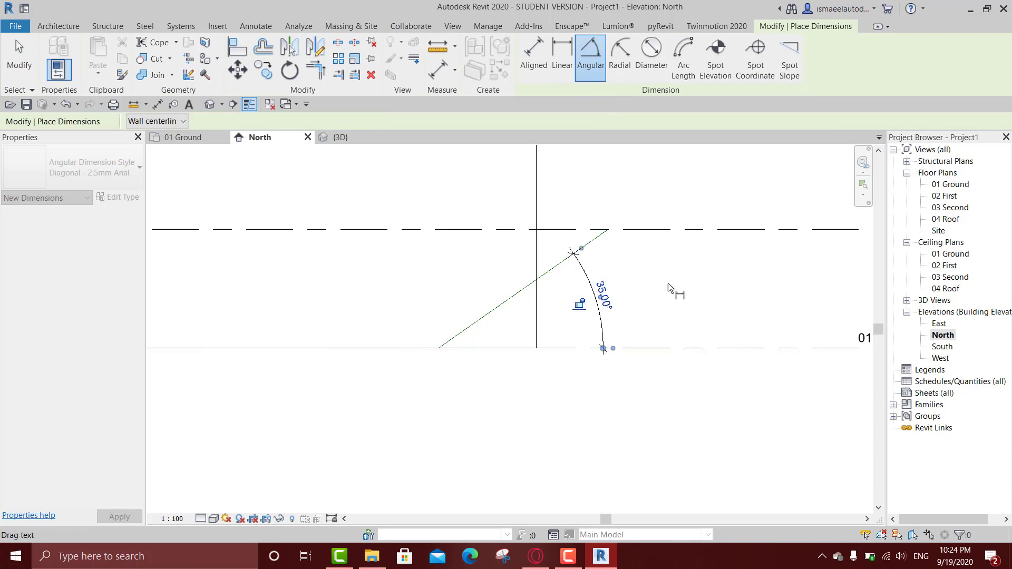
middle_drag(670, 284, 602, 275)
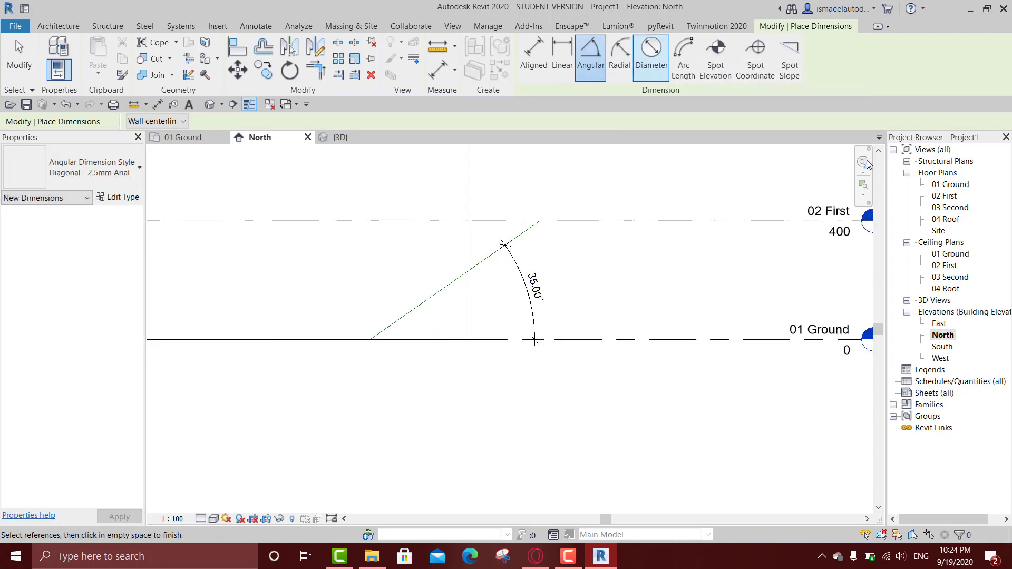
Return to the 01 Ground floor plan and draw a full circular Generic - 300mm wall to the left of the building
double_click(950, 185)
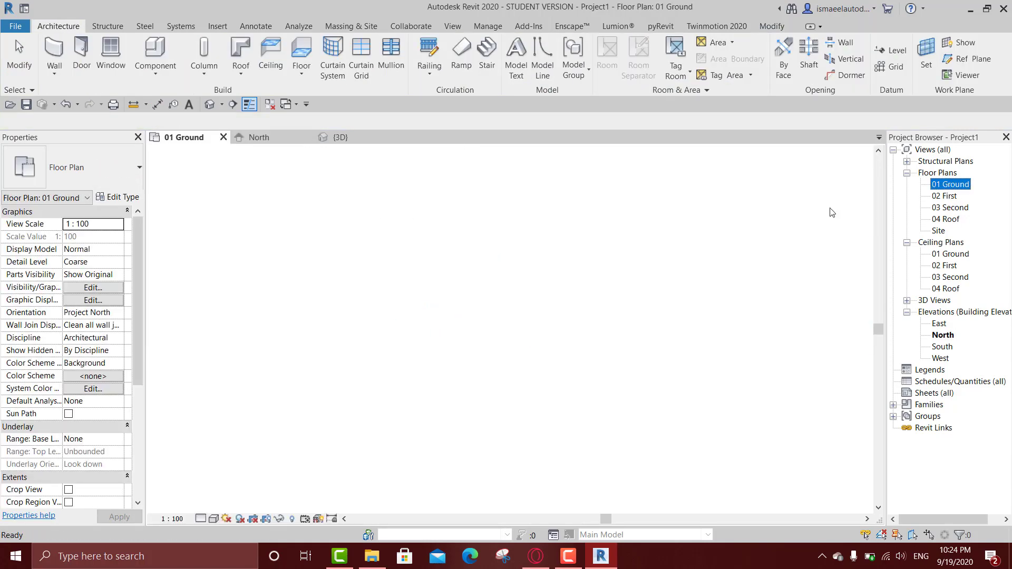
key(w)
key(a)
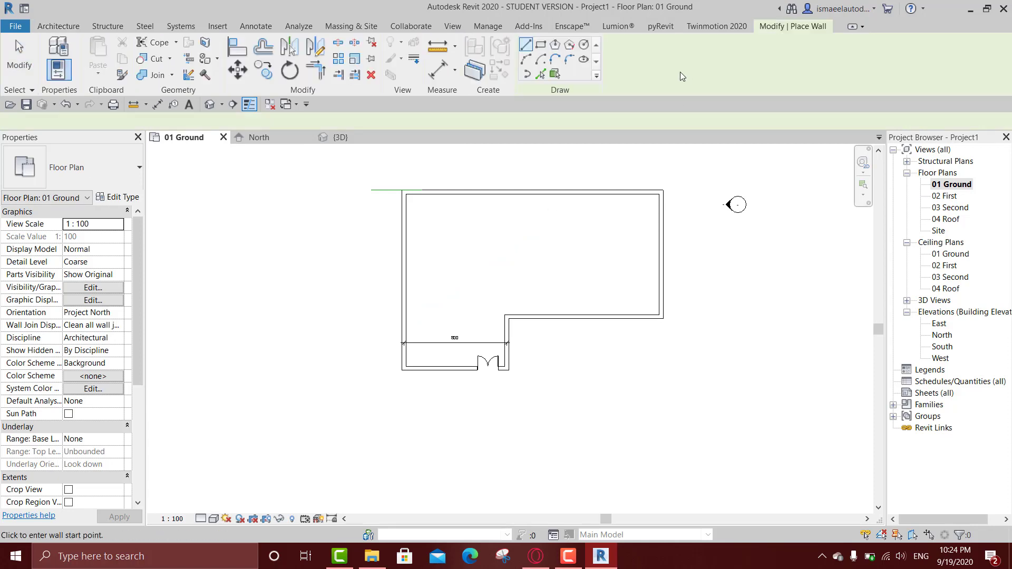
middle_drag(462, 249, 571, 179)
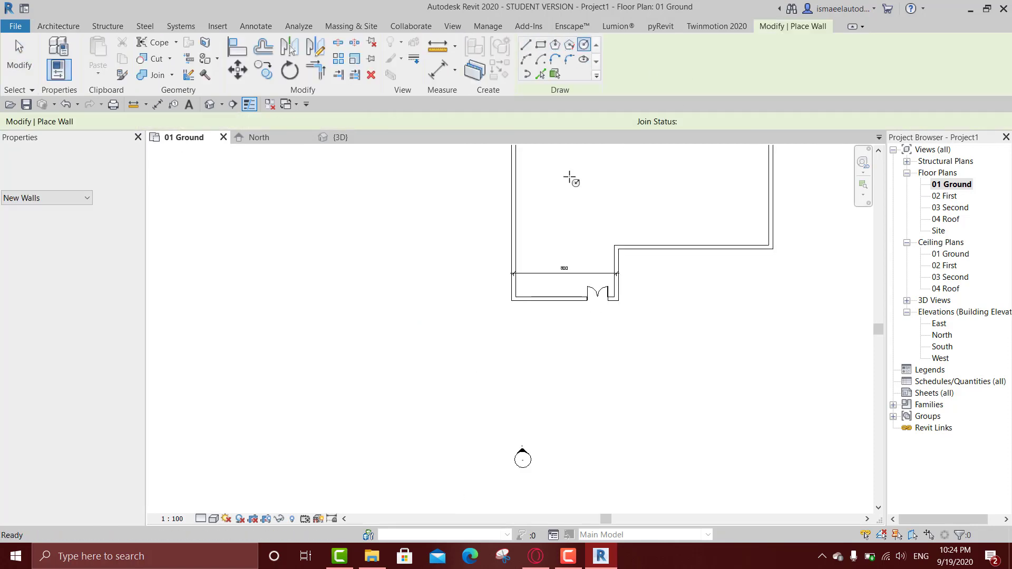
click(394, 208)
click(427, 235)
middle_drag(454, 253, 470, 329)
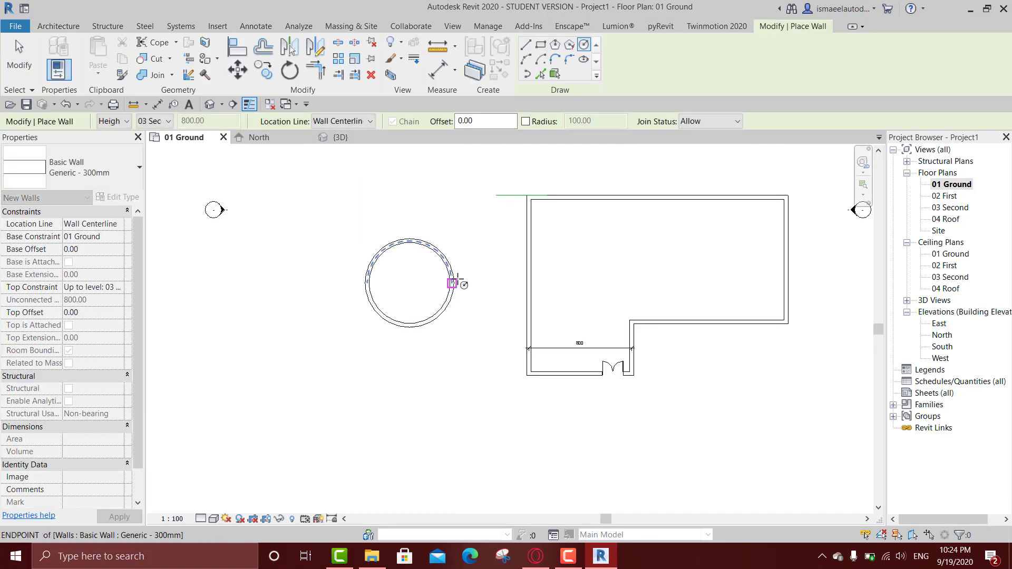
key(Escape)
key(Escape)
Start a radial dimension for the circular wall
key(d)
key(i)
click(617, 60)
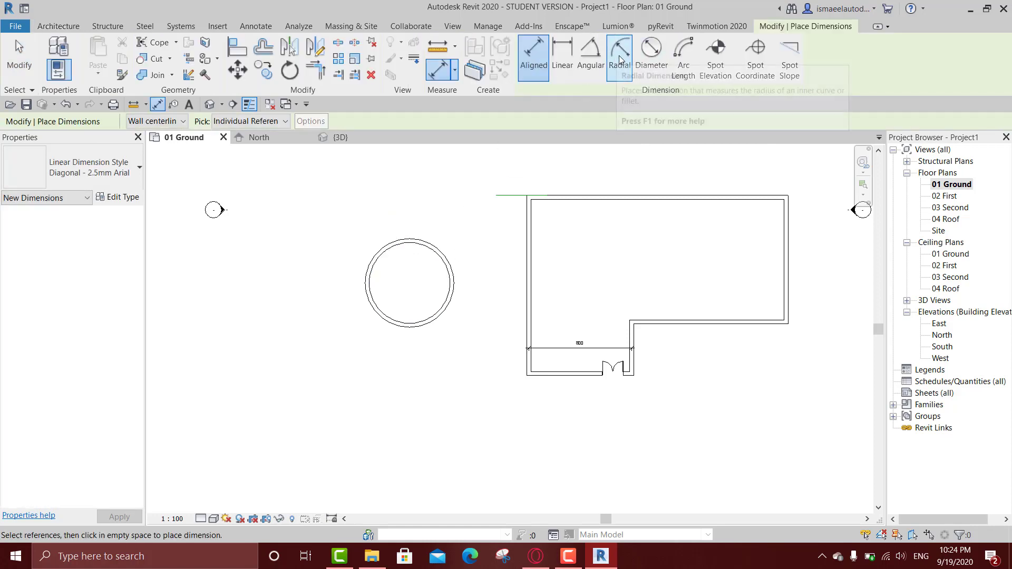